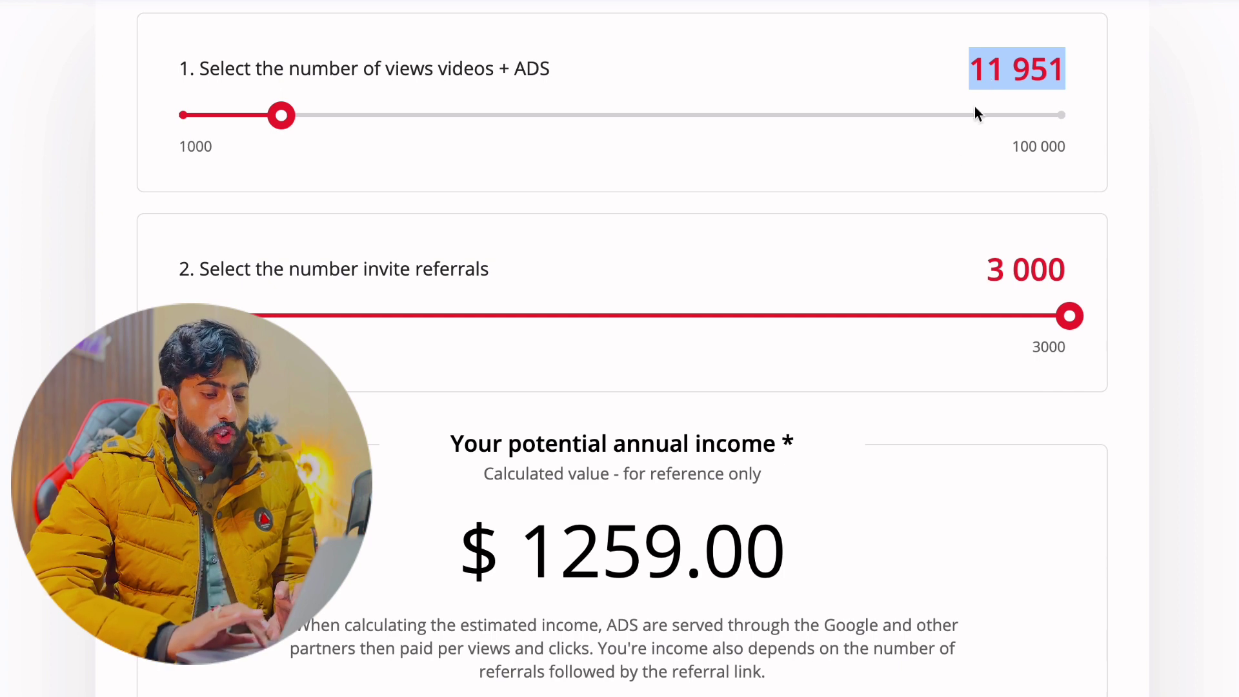
triple_click(633, 544)
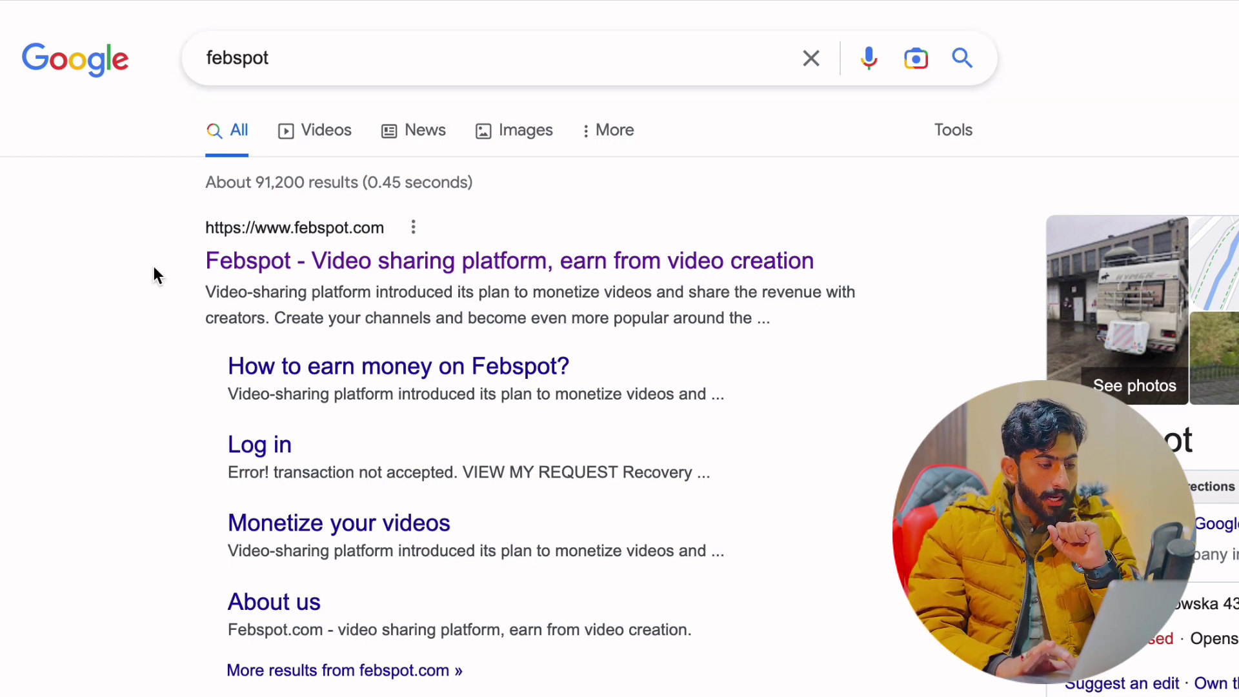
Open the Febspot website from the Google results and highlight its channel-community tagline and the "Boost your revenue by videos" heading
left_click(374, 261)
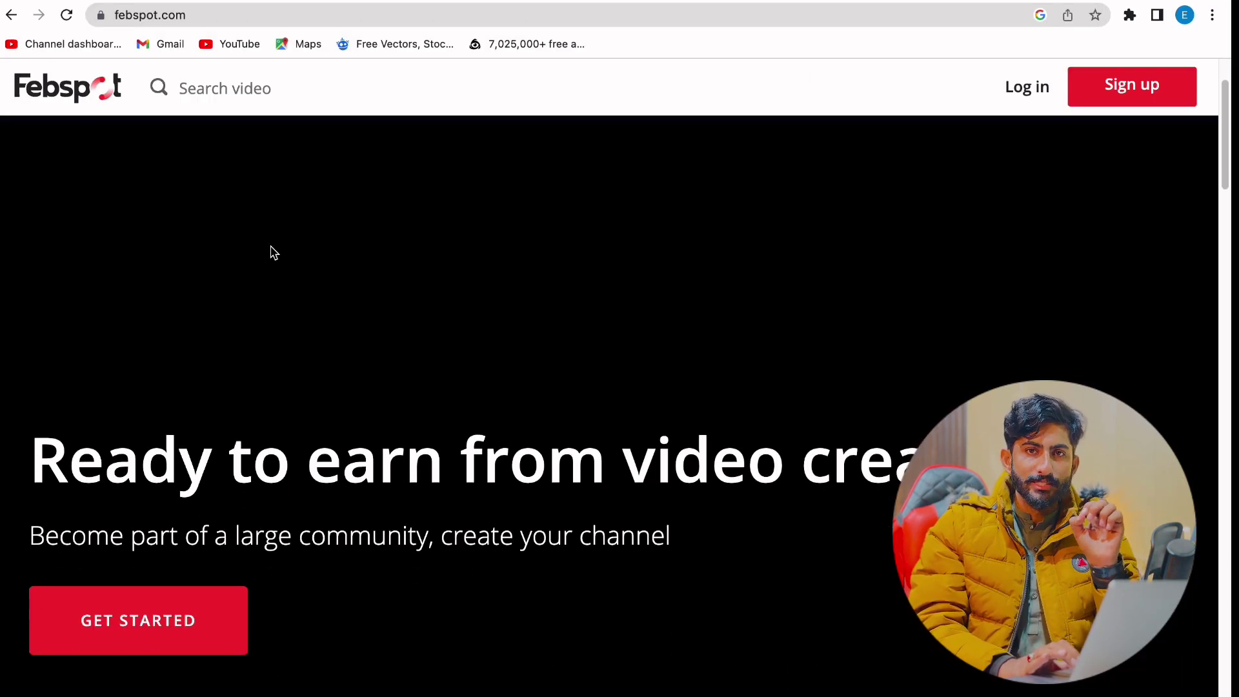
scroll(267, 252, "down", 3)
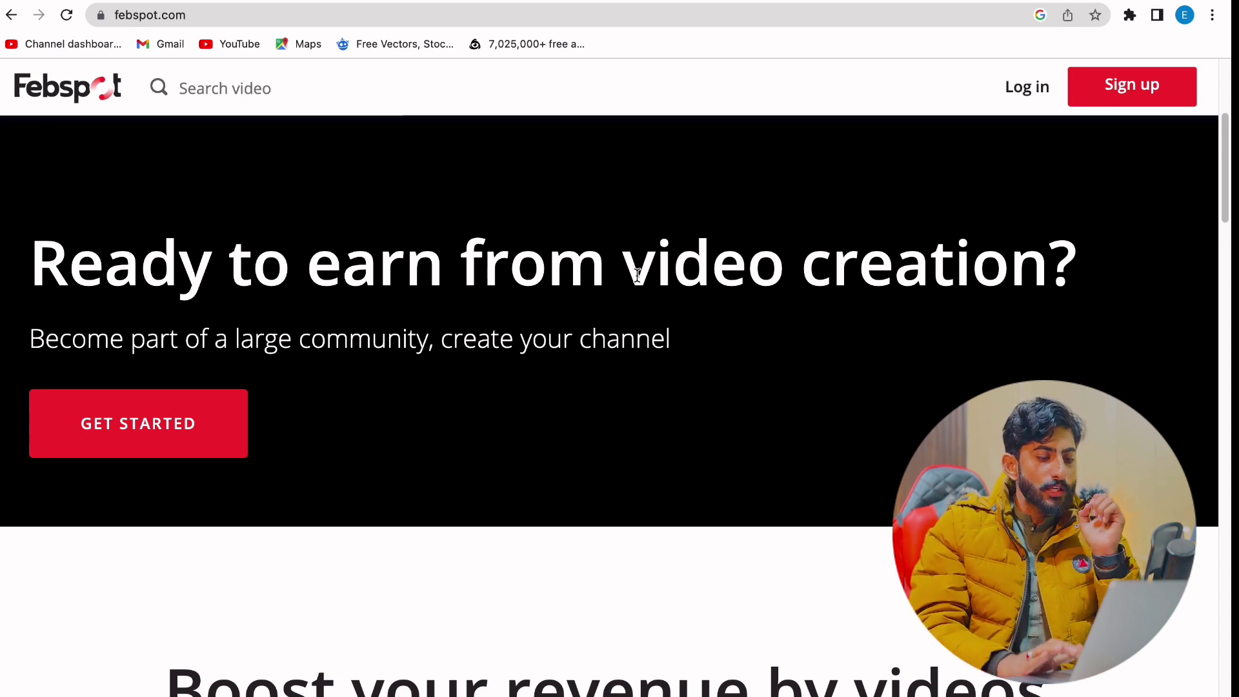
triple_click(533, 347)
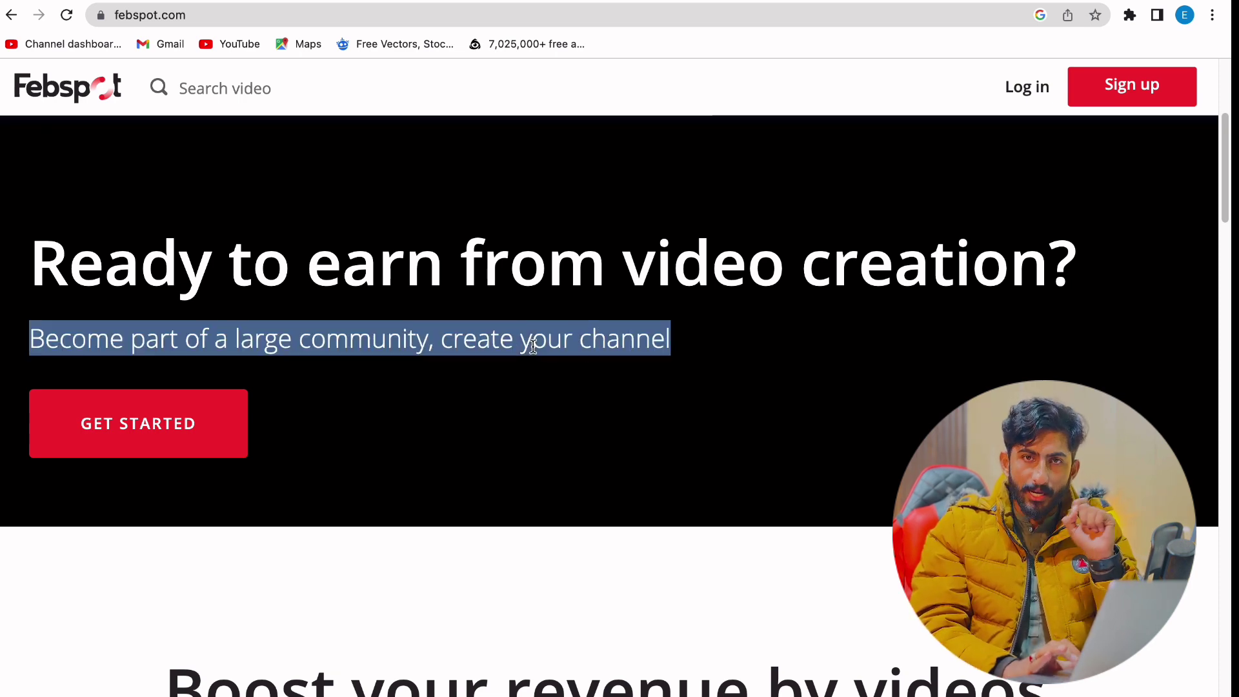
scroll(532, 346, "down", 5)
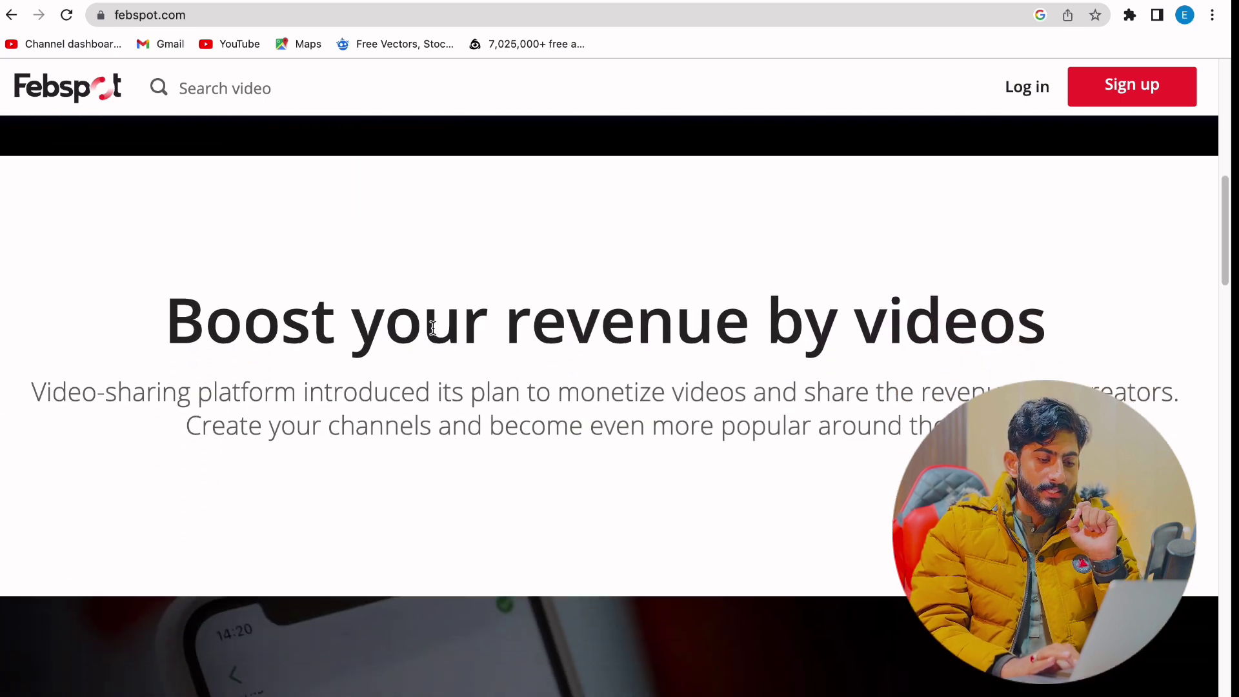
triple_click(433, 328)
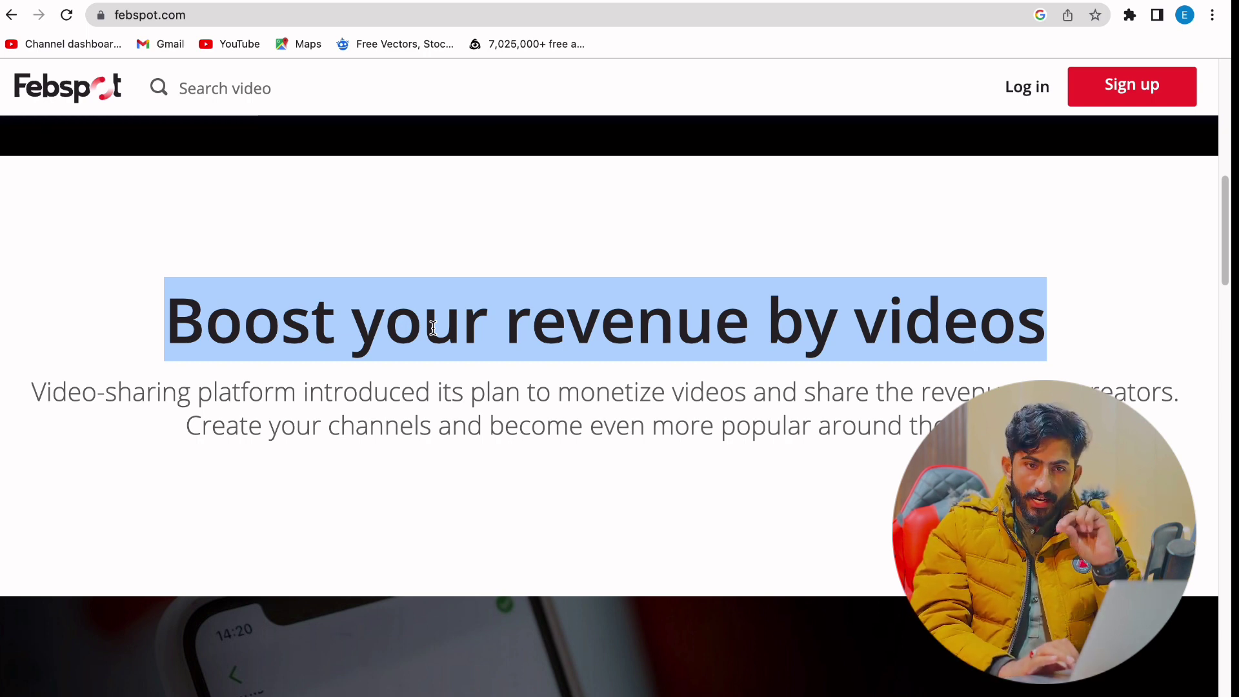
Set the earnings calculator to 1 000 views and 100 invited referrals, checking the potential annual income after each change
scroll(433, 328, "down", 10)
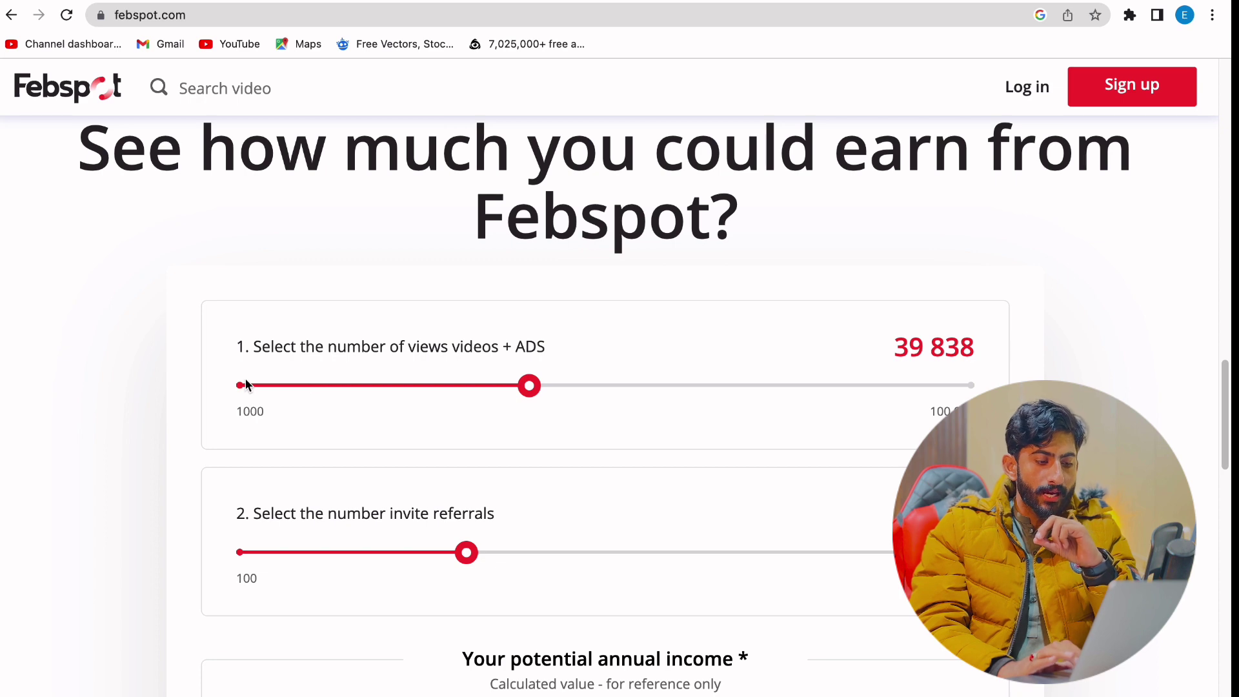
left_click_drag(518, 390, 216, 387)
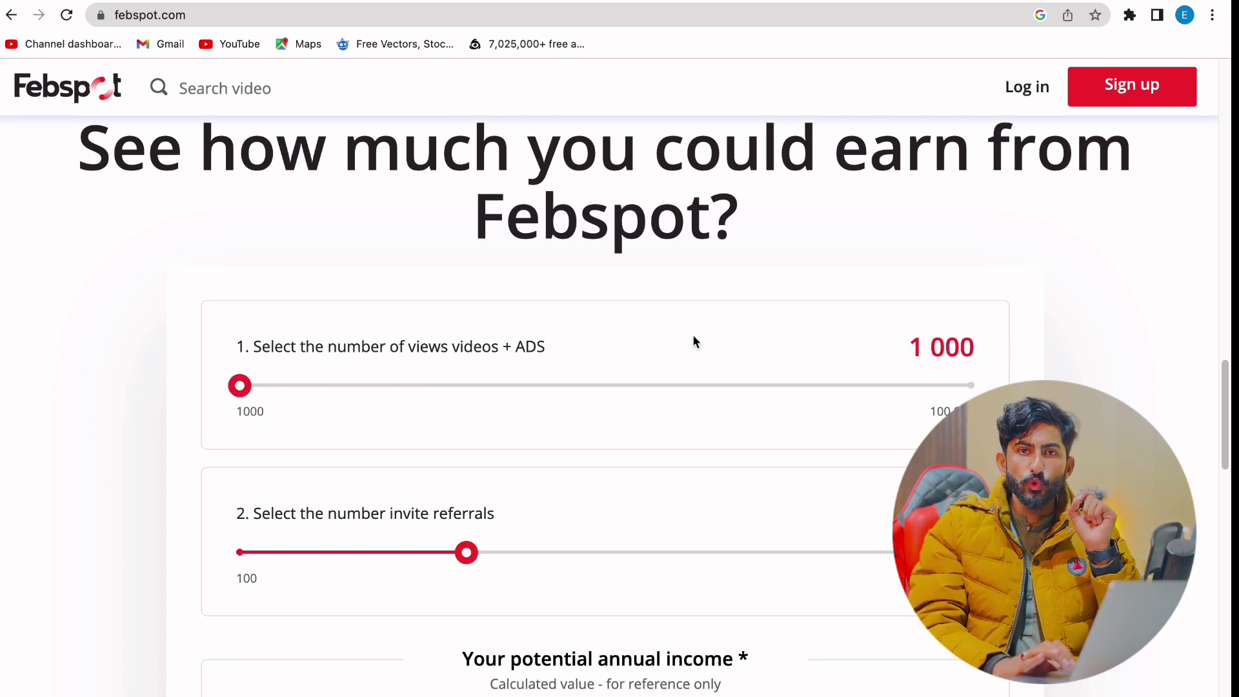
scroll(692, 340, "down", 5)
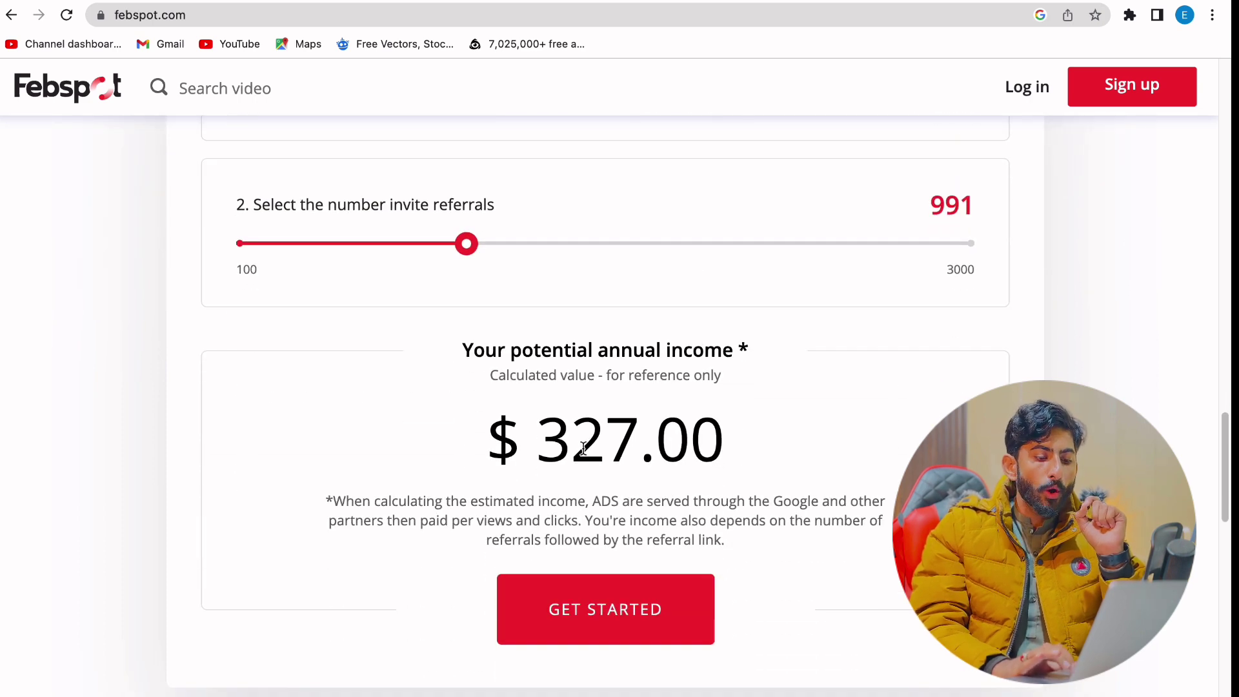
double_click(583, 447)
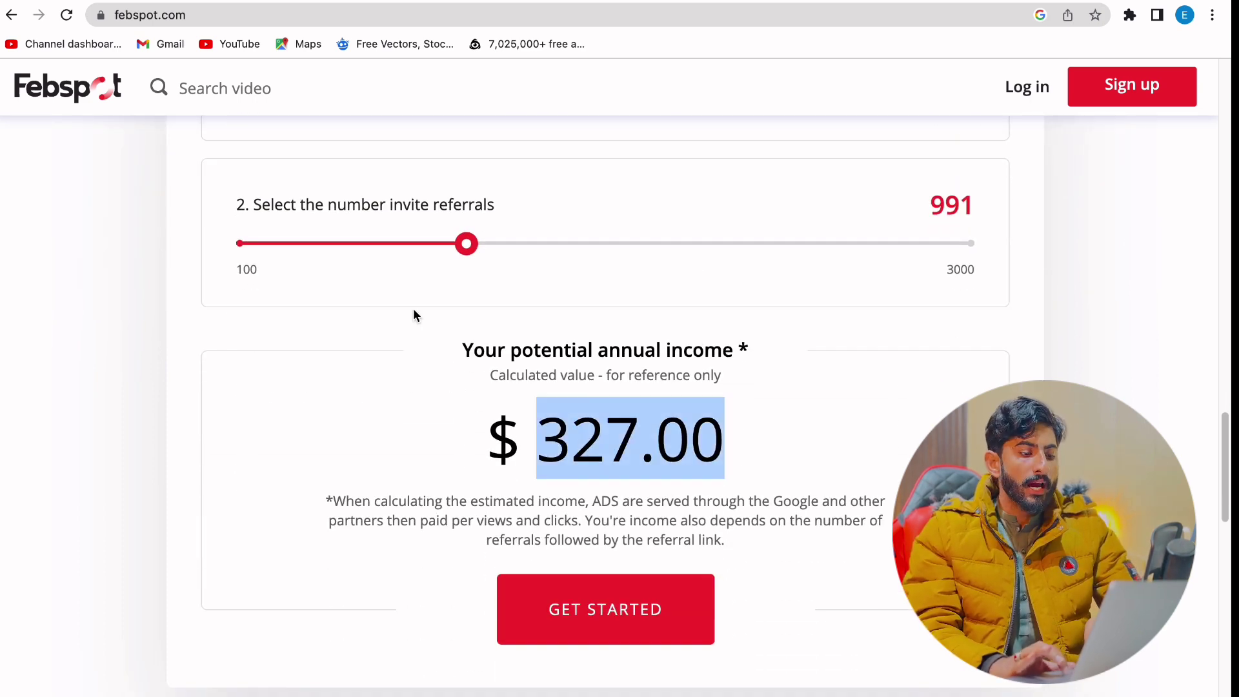
left_click_drag(465, 243, 165, 237)
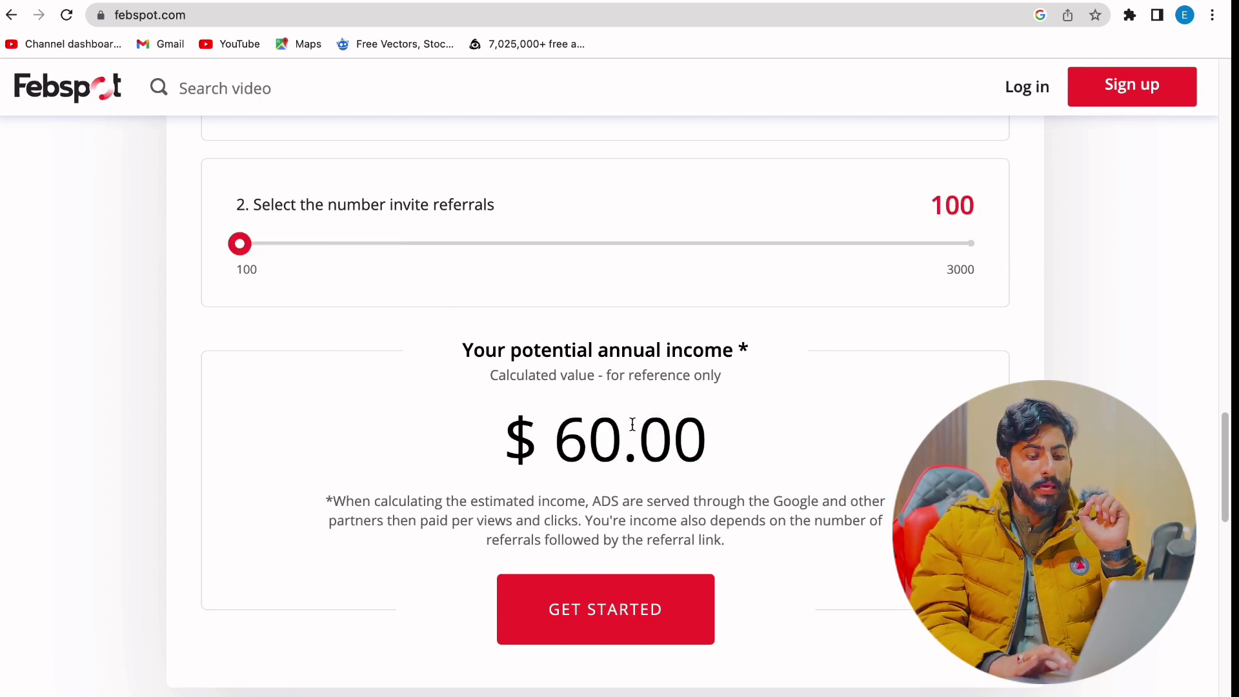
triple_click(570, 452)
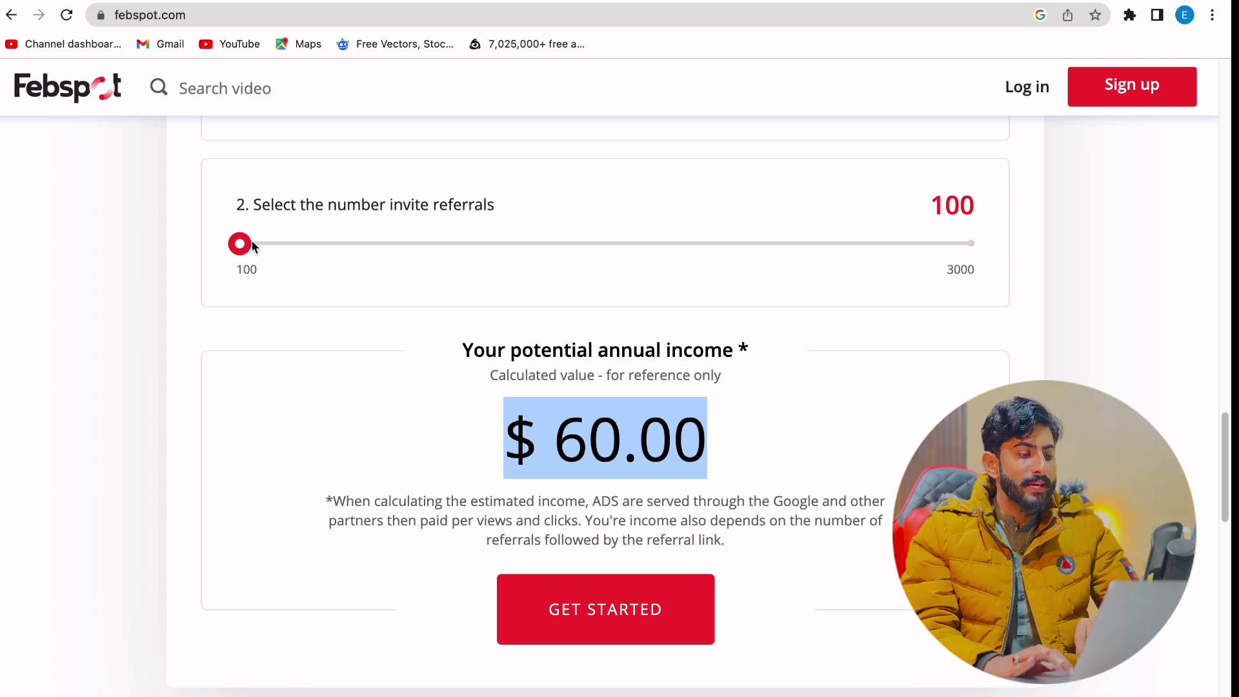
Raise the calculator's invited referrals to 3 000 and check the potential annual income for that number with 1 000 views
left_click_drag(241, 244, 437, 252)
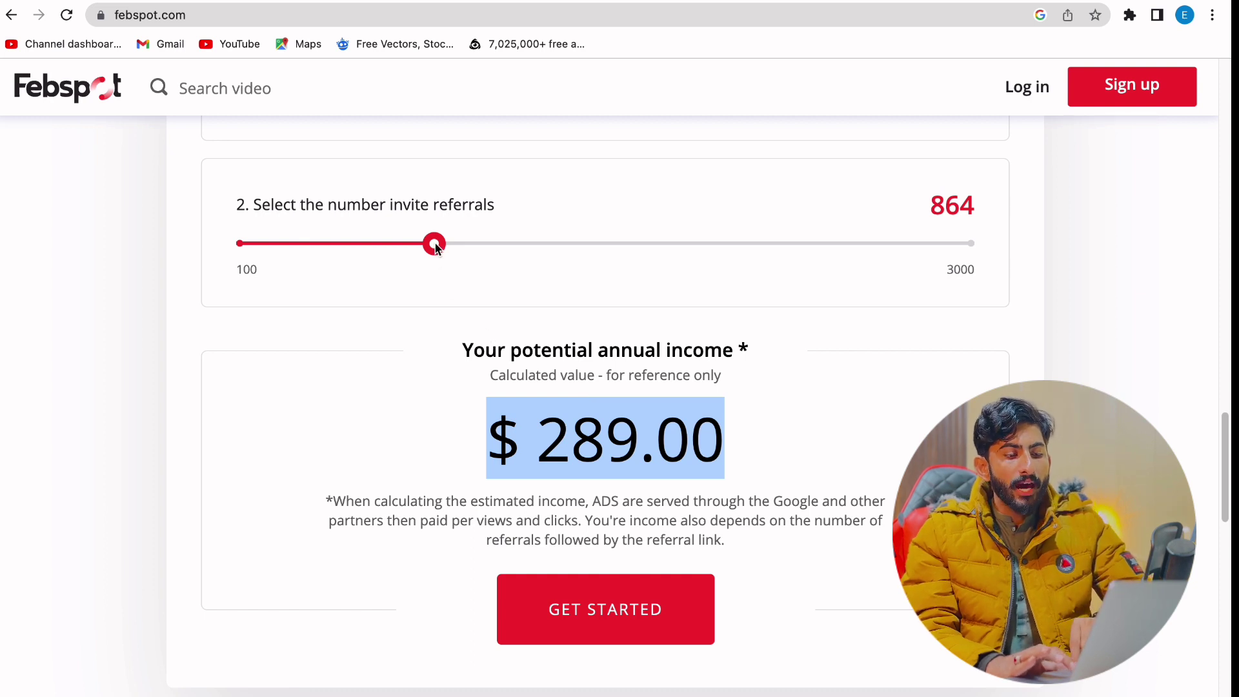
left_click_drag(434, 244, 1008, 280)
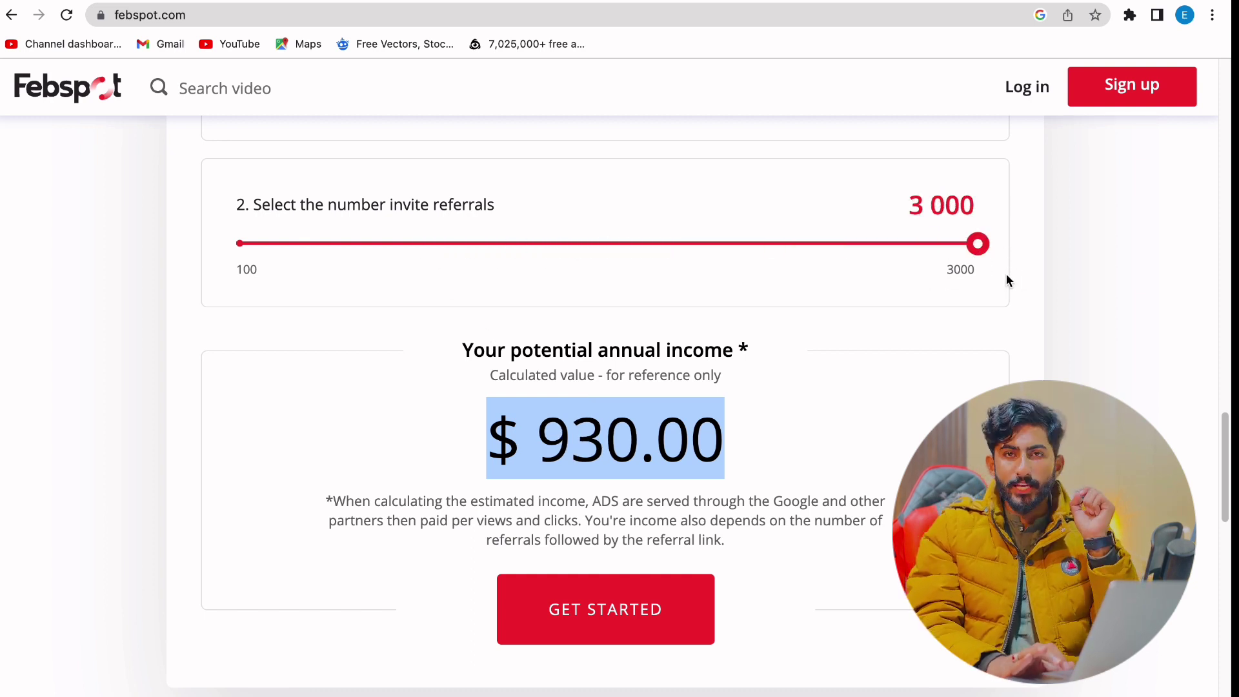
left_click(926, 205)
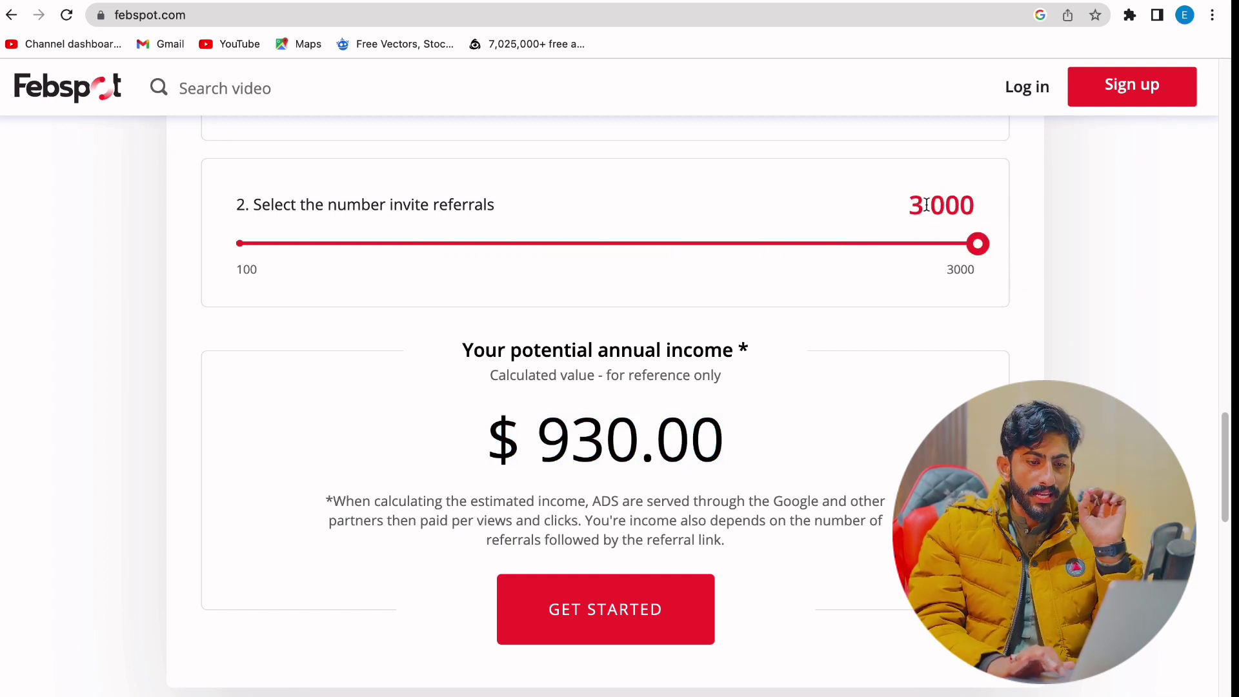
scroll(927, 207, "up", 5)
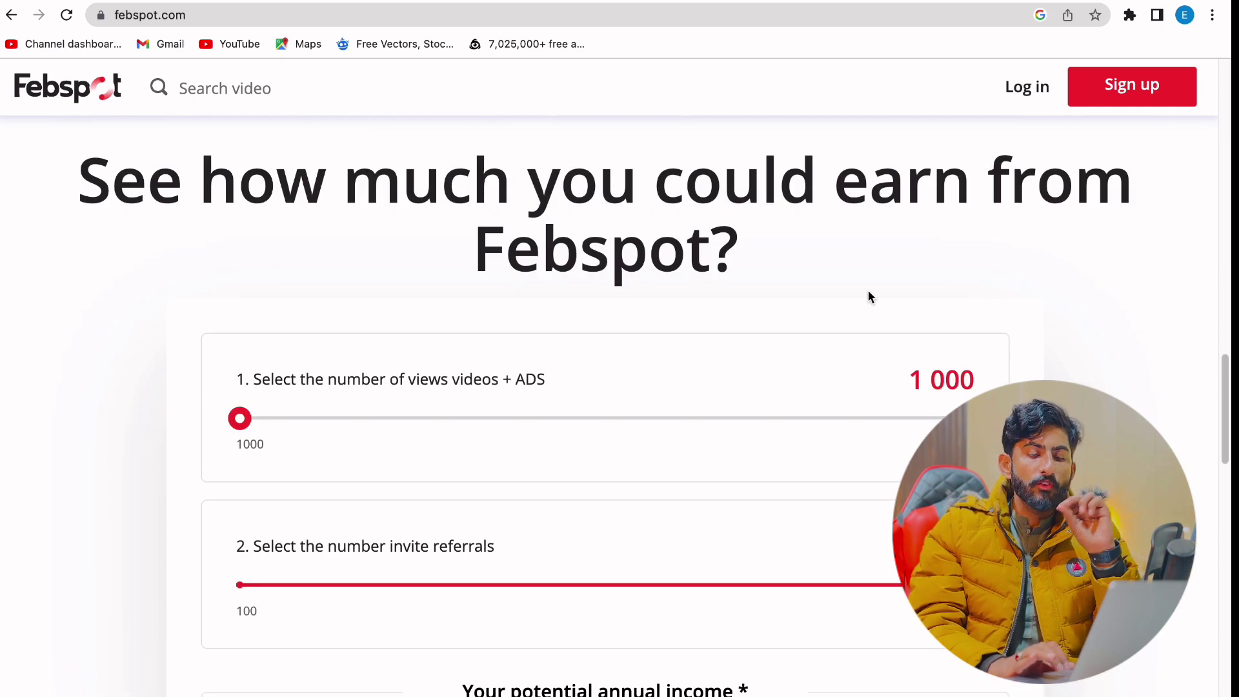
scroll(869, 291, "down", 1)
scroll(869, 297, "down", 2)
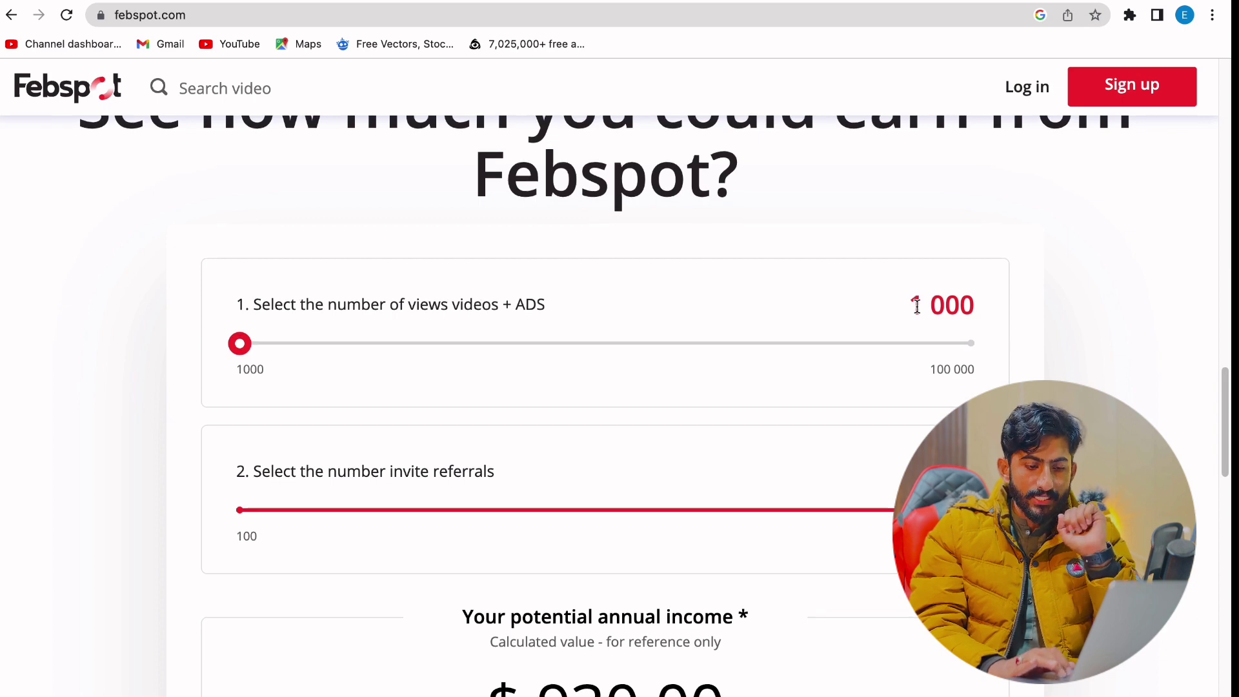
scroll(917, 307, "down", 5)
triple_click(581, 423)
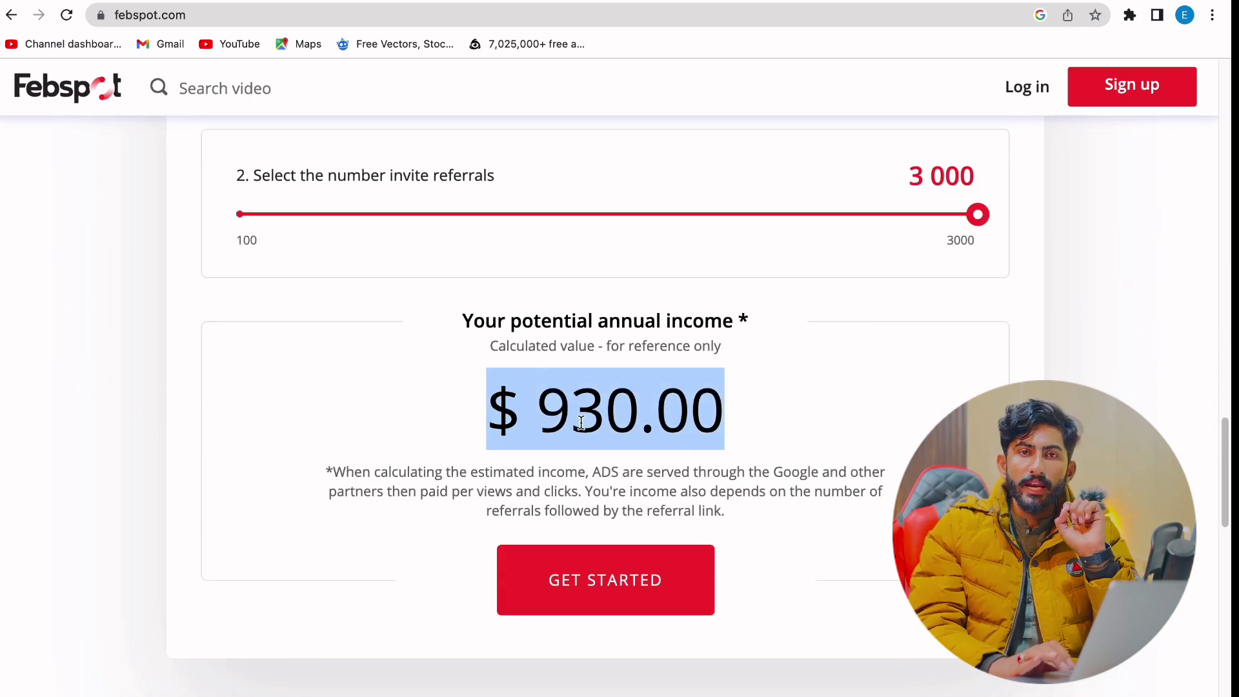
Set the calculator's video views to 100 000 and highlight the potential annual income for 3 000 referrals
scroll(581, 423, "up", 5)
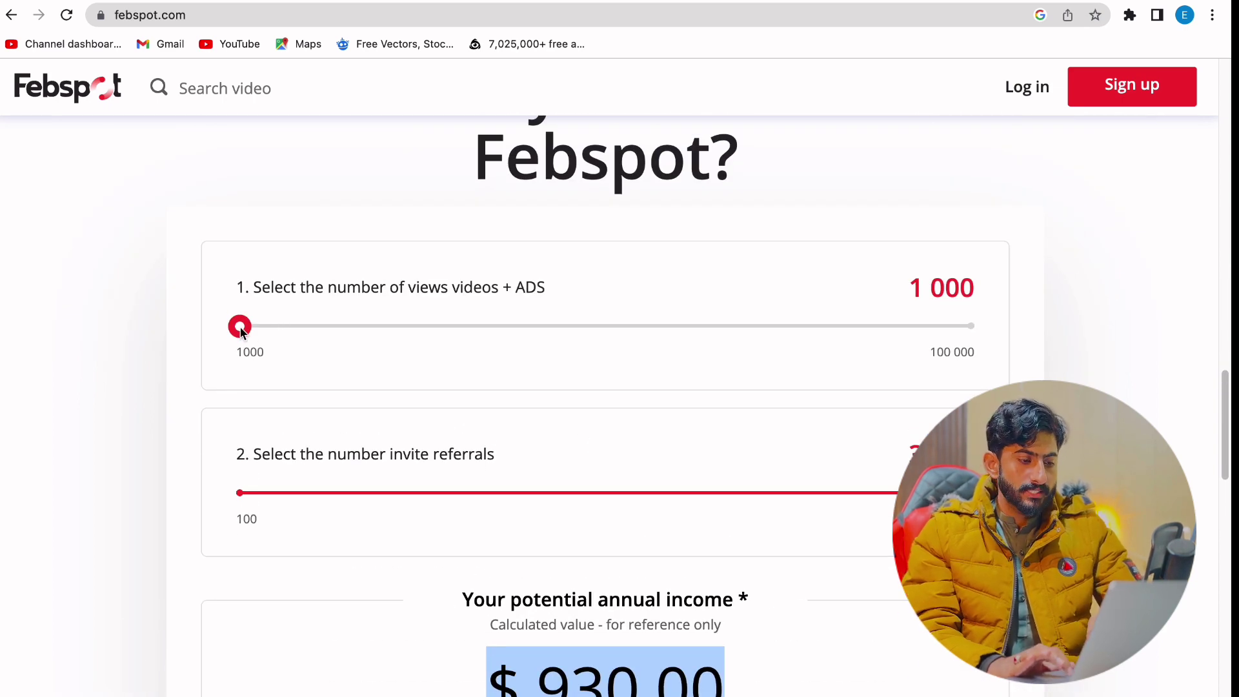
left_click_drag(239, 327, 1018, 356)
left_click_drag(930, 294, 920, 295)
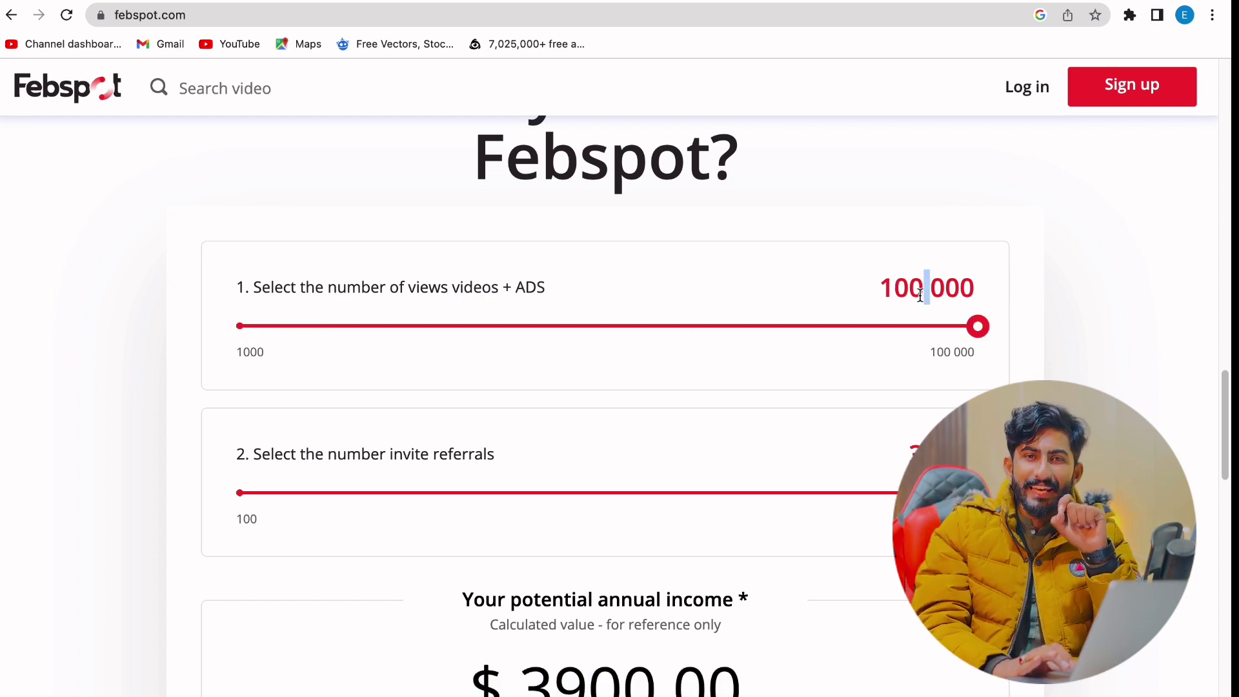
scroll(904, 297, "down", 3)
triple_click(931, 279)
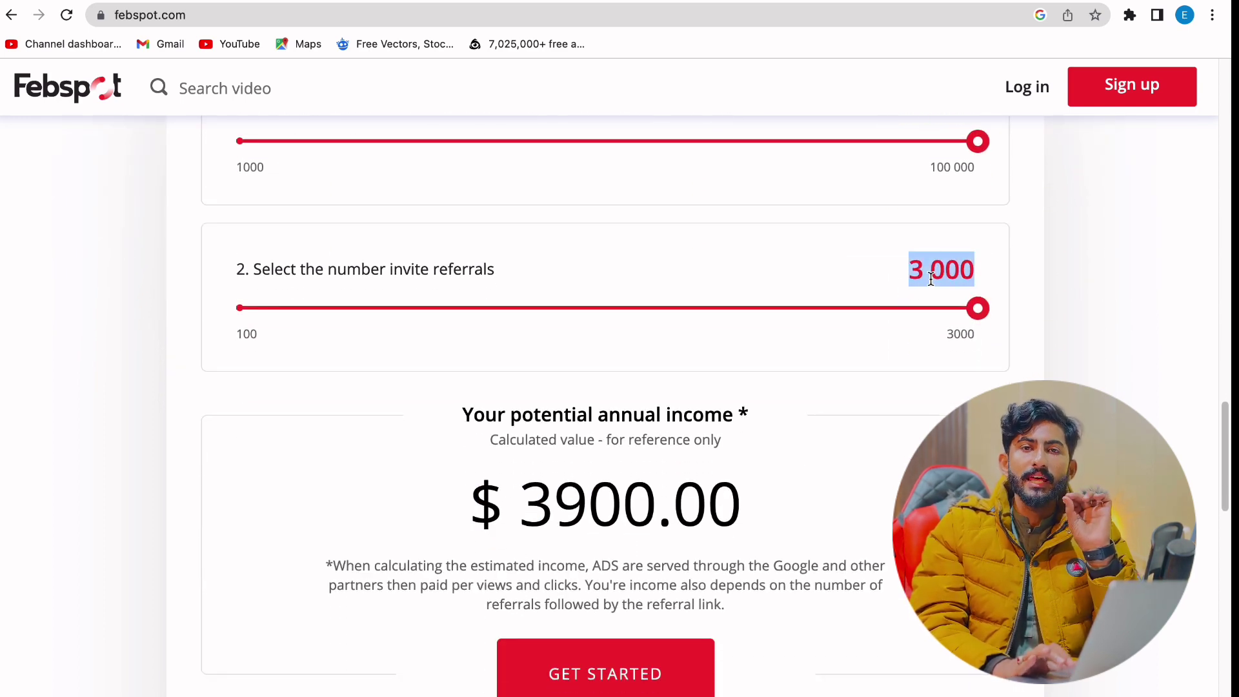
scroll(811, 483, "down", 1)
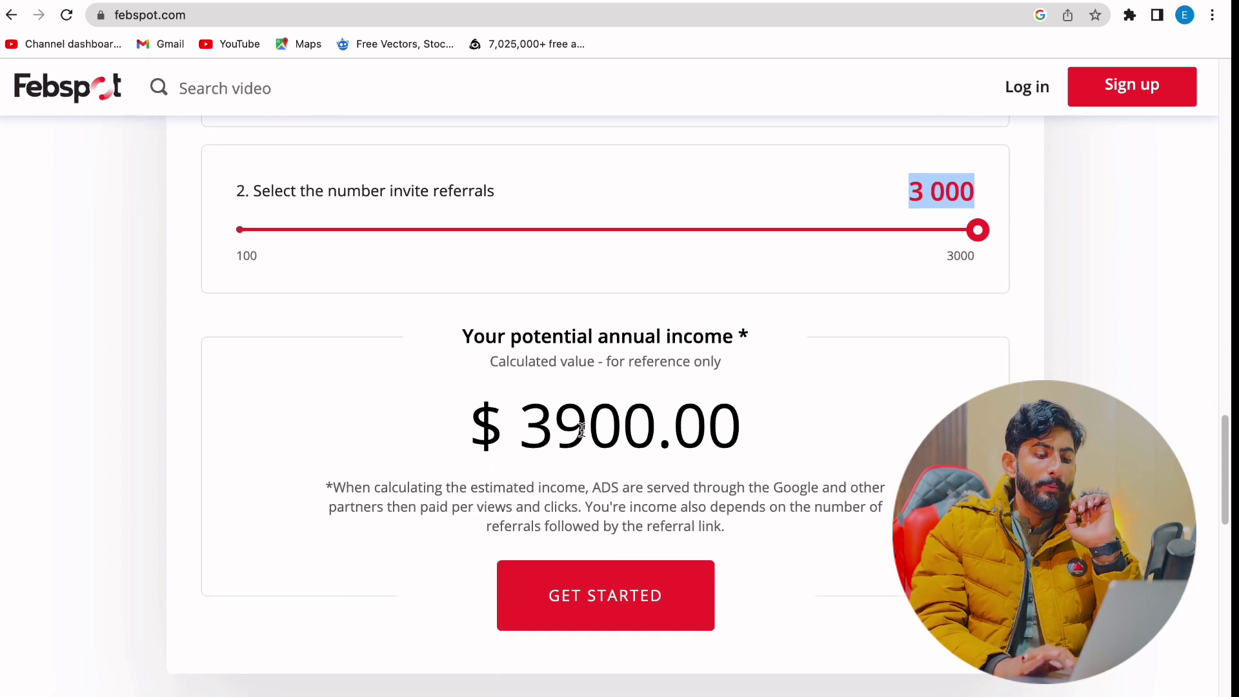
double_click(560, 428)
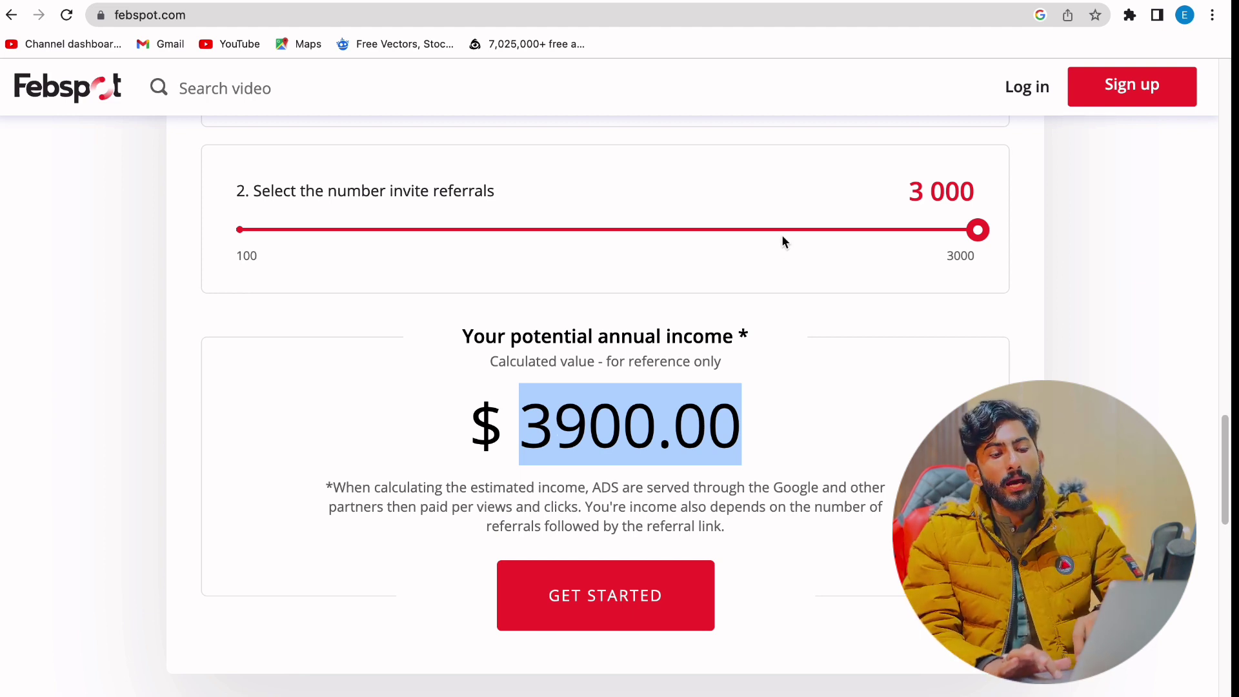
Reduce the invited referrals to 100 and highlight the potential annual income for 100 000 views
left_click_drag(978, 229, 187, 234)
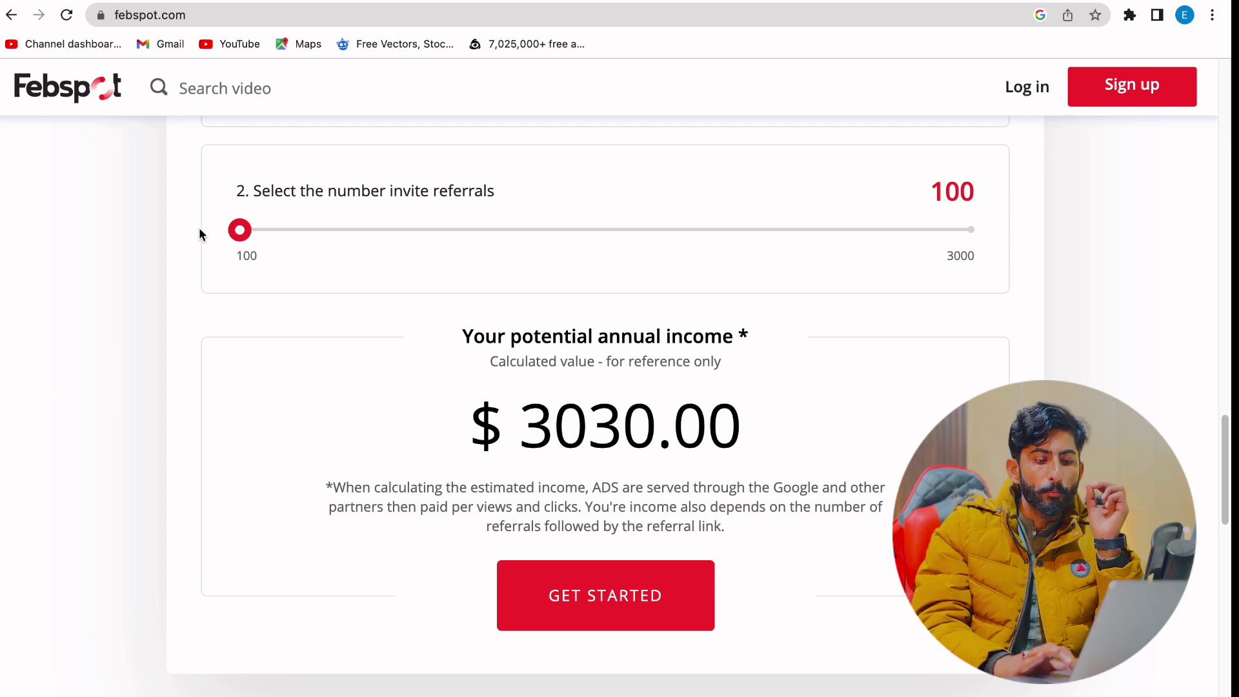
scroll(464, 296, "up", 4)
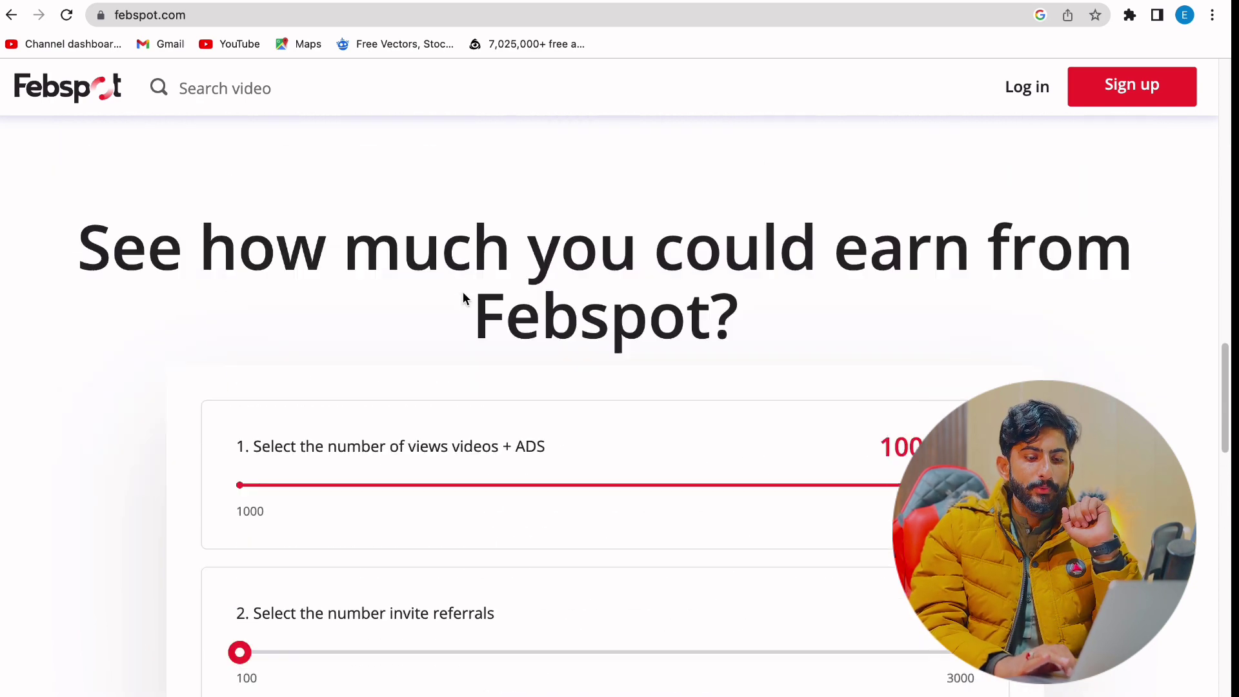
scroll(463, 292, "down", 1)
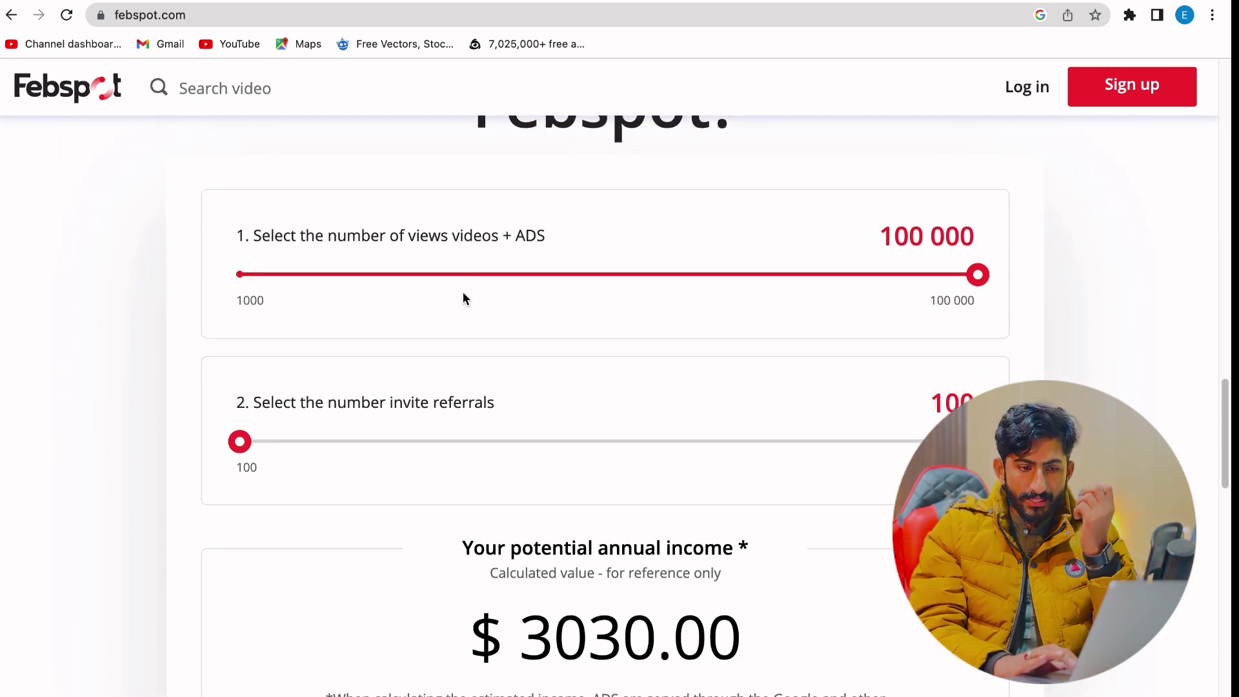
scroll(898, 237, "down", 5)
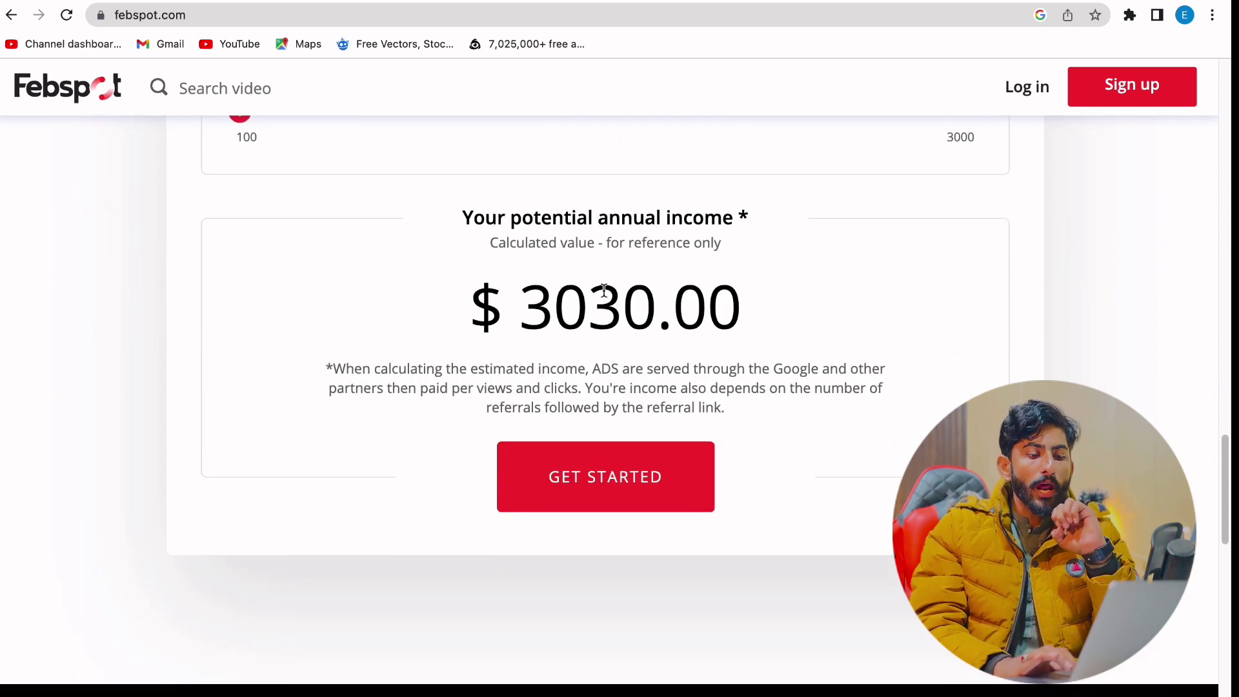
double_click(571, 301)
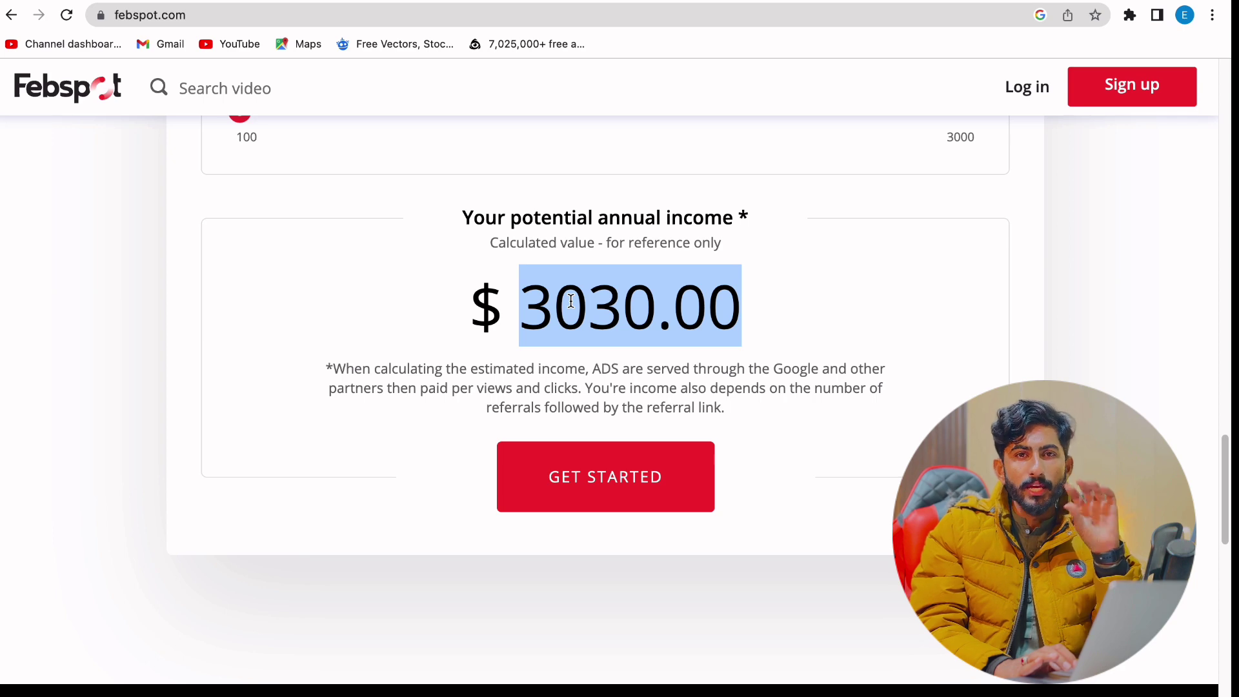
Examine the Drive Revenue section, highlighting the minimum payout, its payment methods and the video monetization rate per 1000 ad clicks
scroll(571, 301, "down", 15)
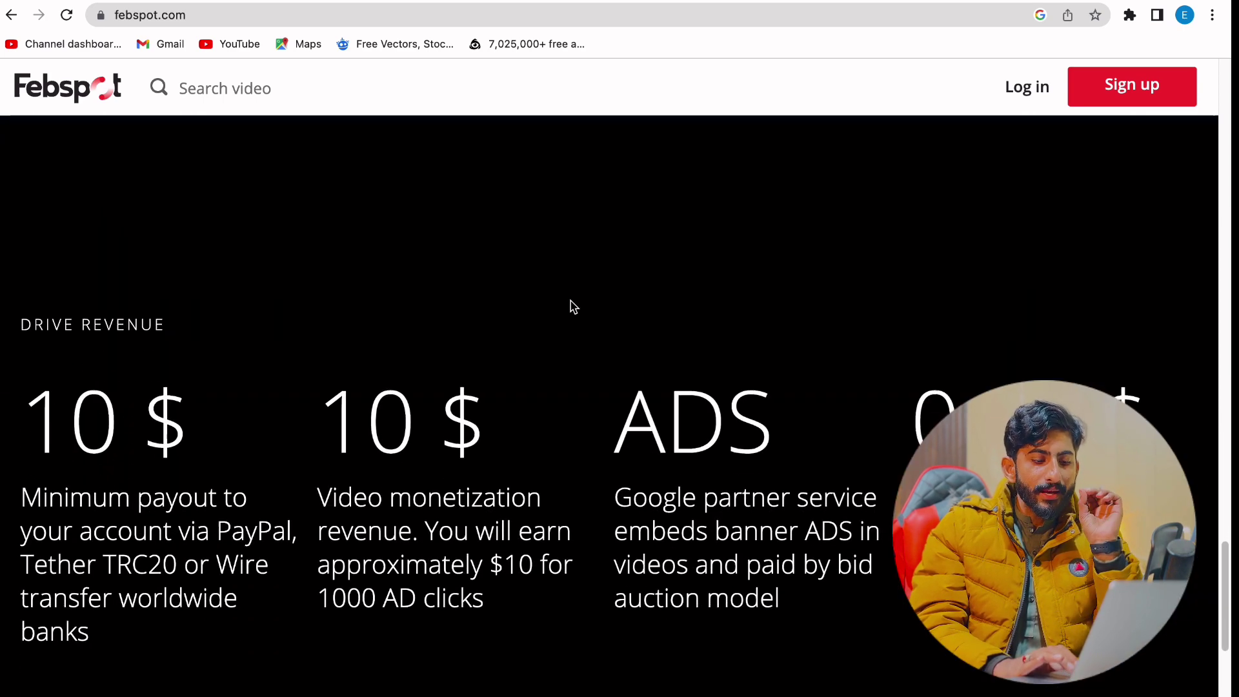
scroll(572, 304, "up", 1)
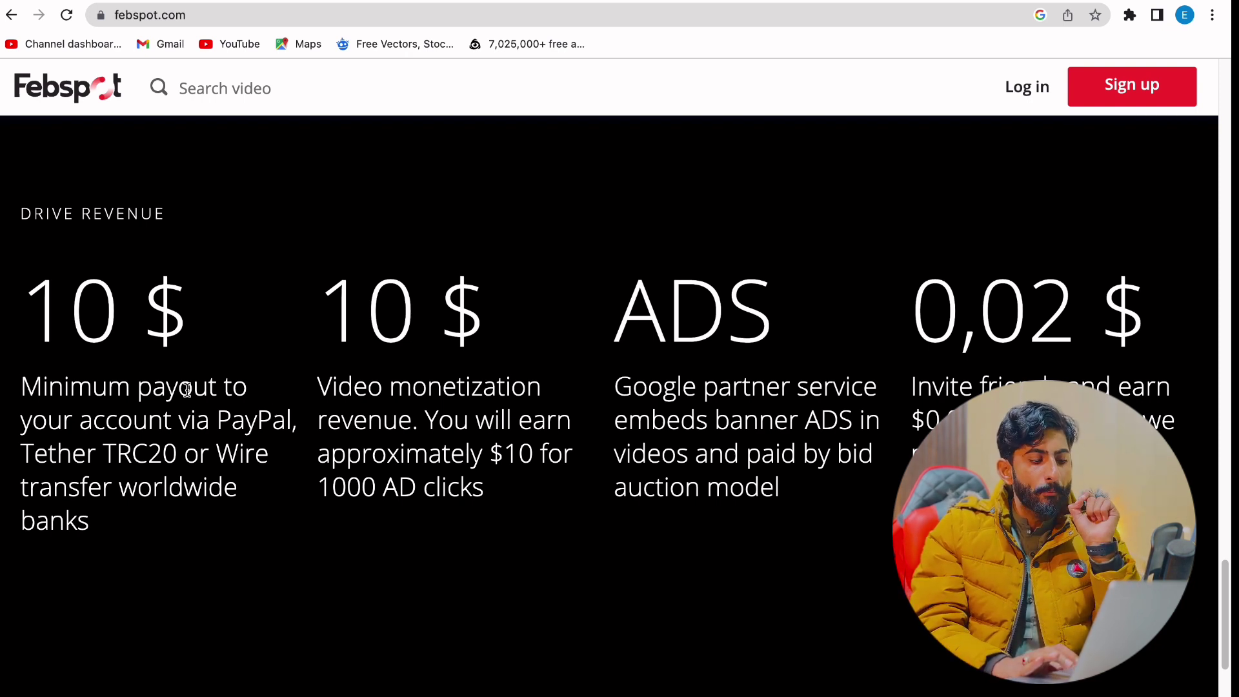
triple_click(69, 330)
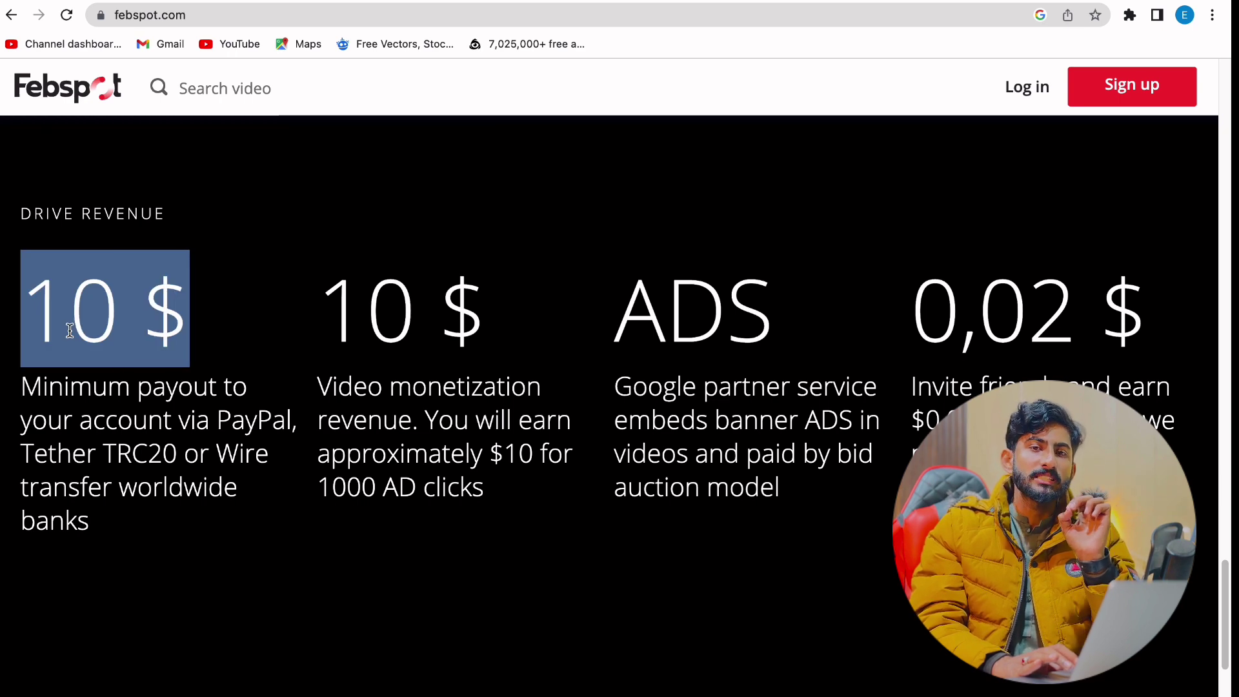
scroll(84, 459, "down", 1)
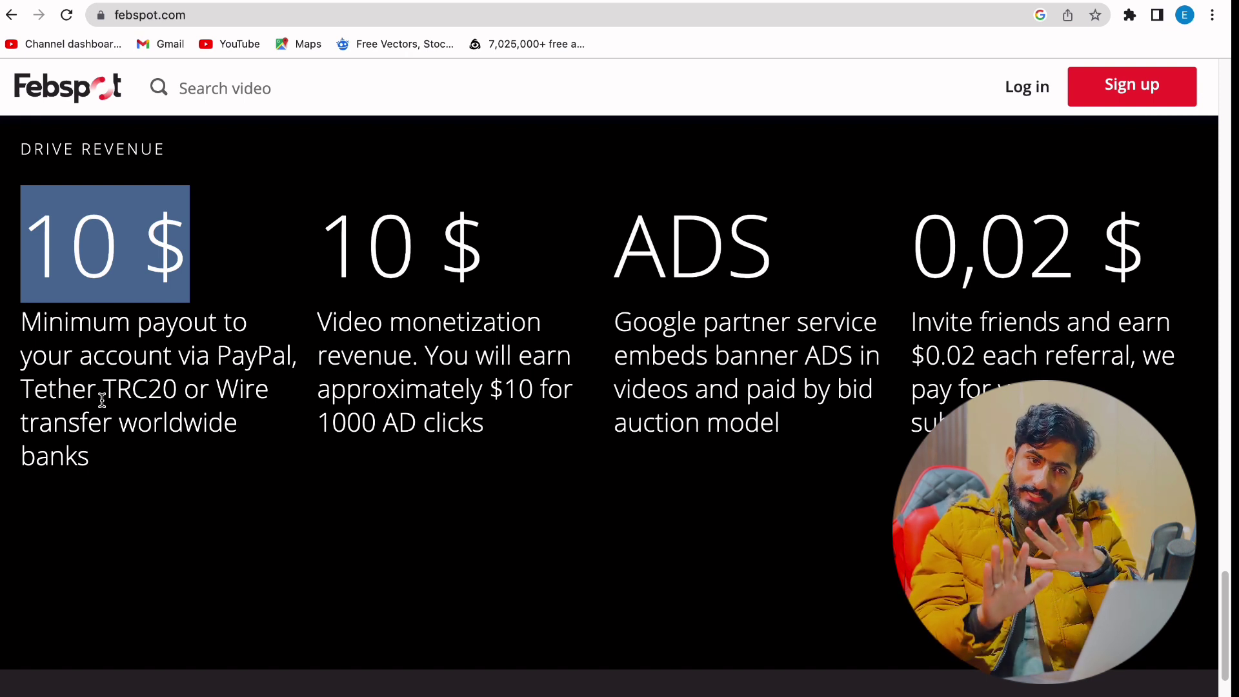
triple_click(90, 395)
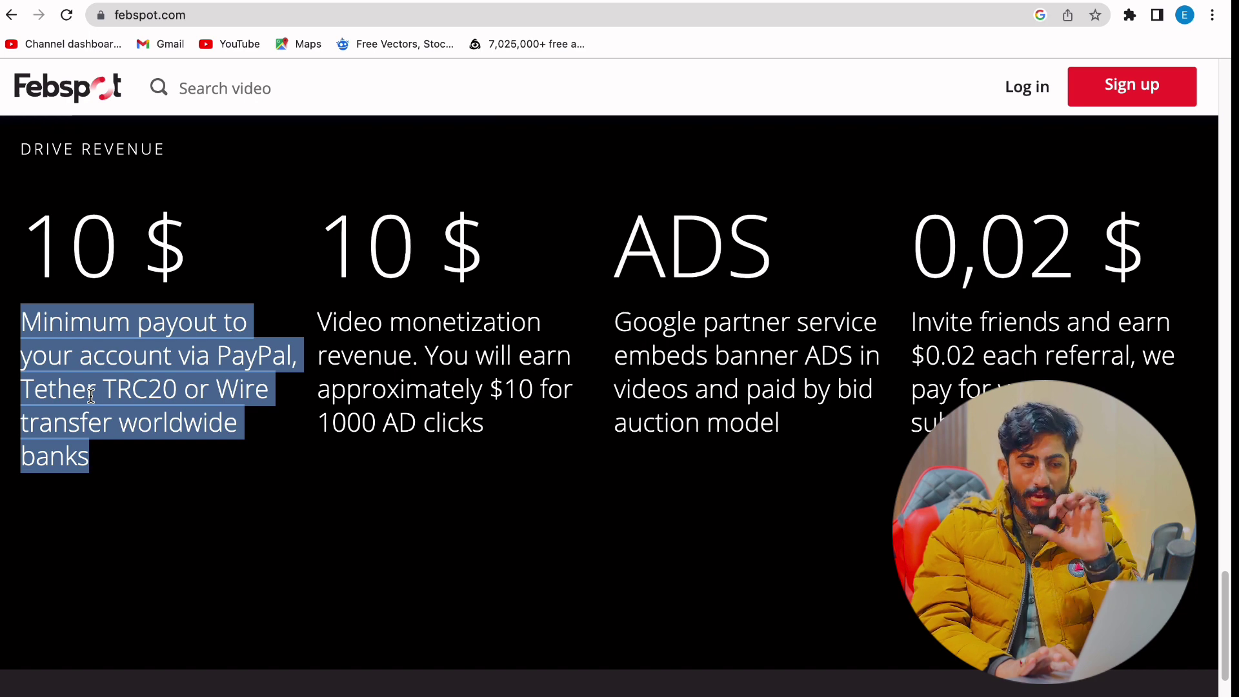
double_click(388, 321)
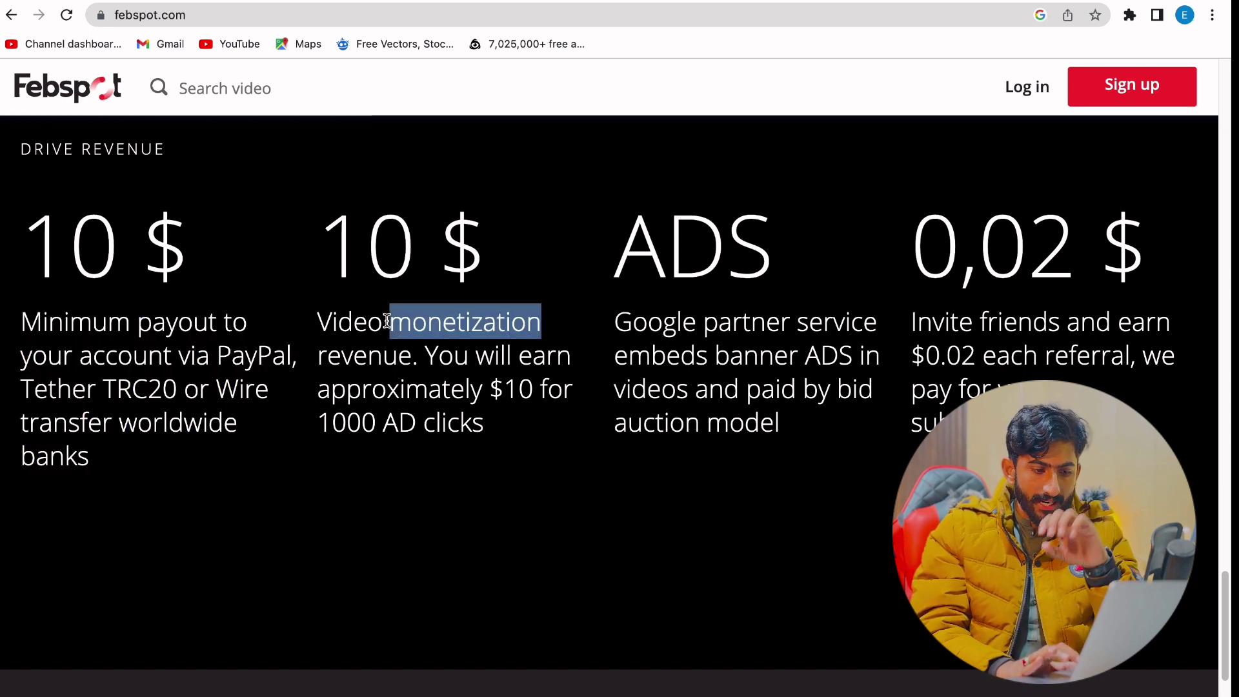
double_click(358, 427)
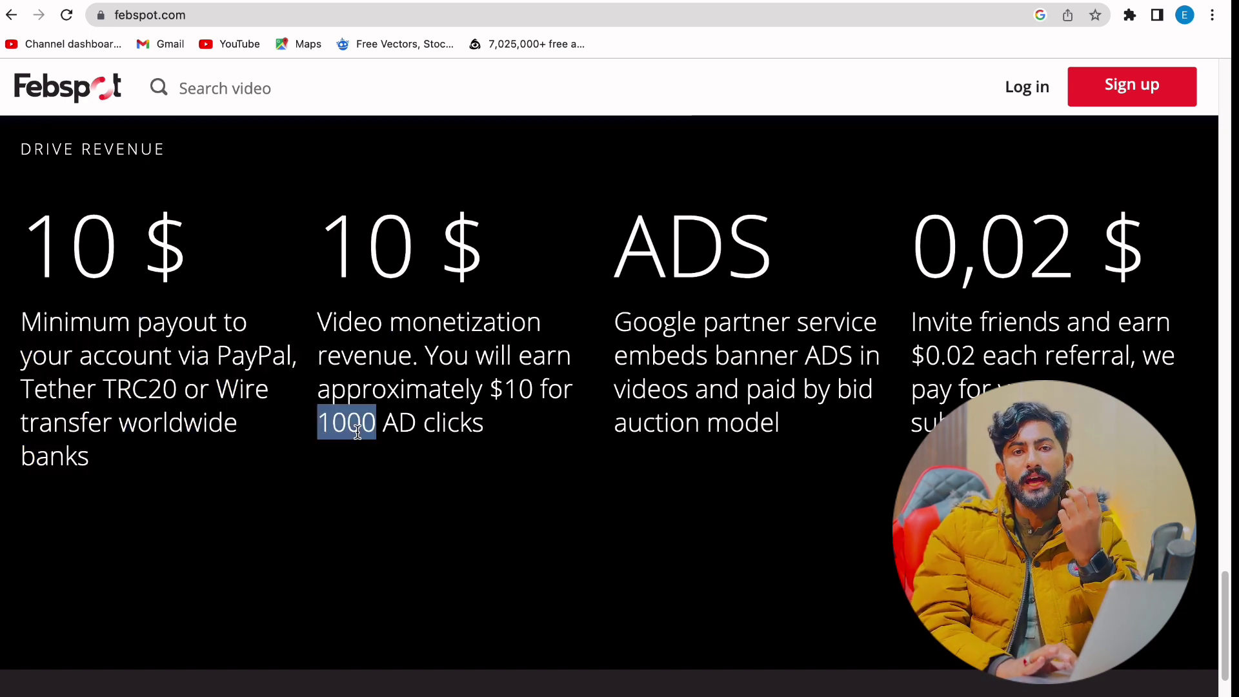
Examine the rest of the Drive Revenue section, highlighting the video monetization amount, the banner ads in videos and the reward per referral
left_click(446, 424)
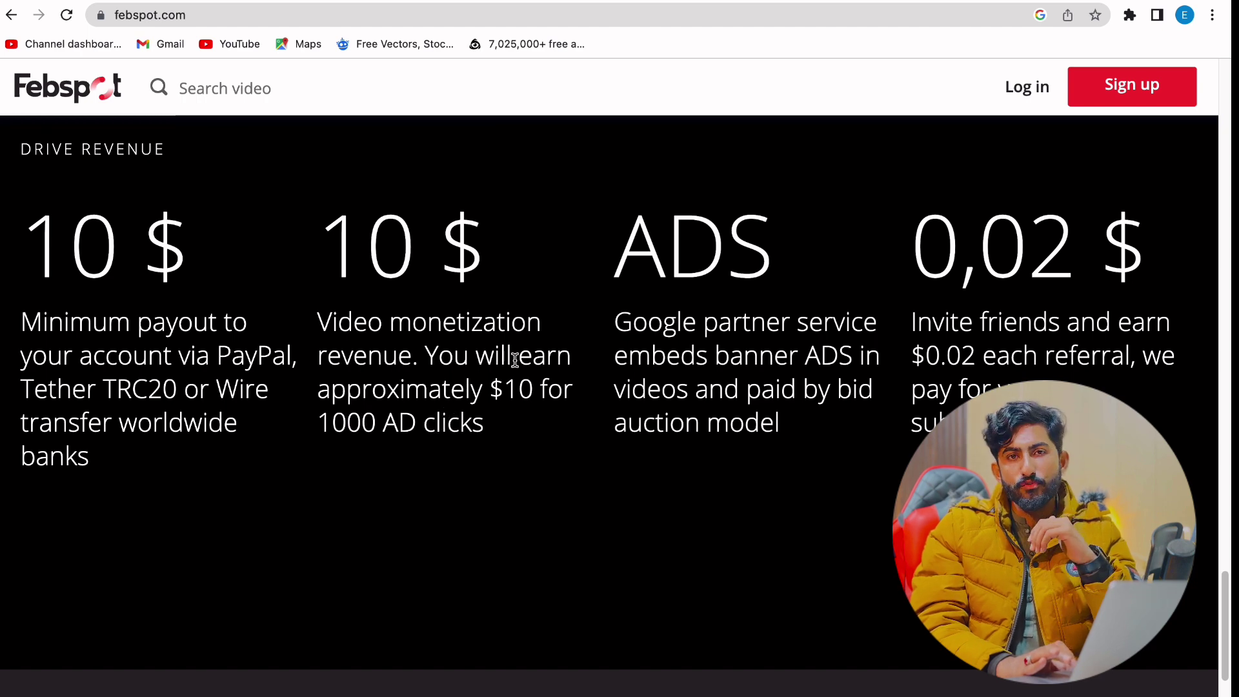
triple_click(399, 243)
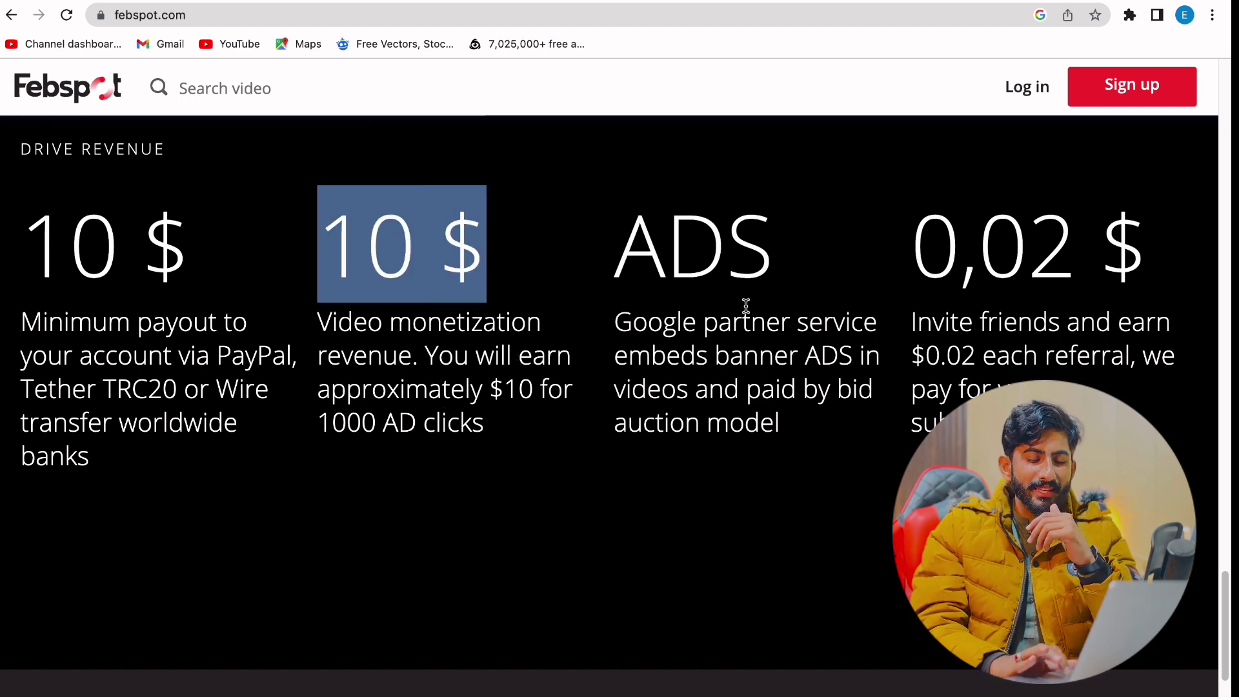
left_click(681, 377)
double_click(681, 378)
scroll(681, 378, "up", 1)
scroll(681, 375, "down", 1)
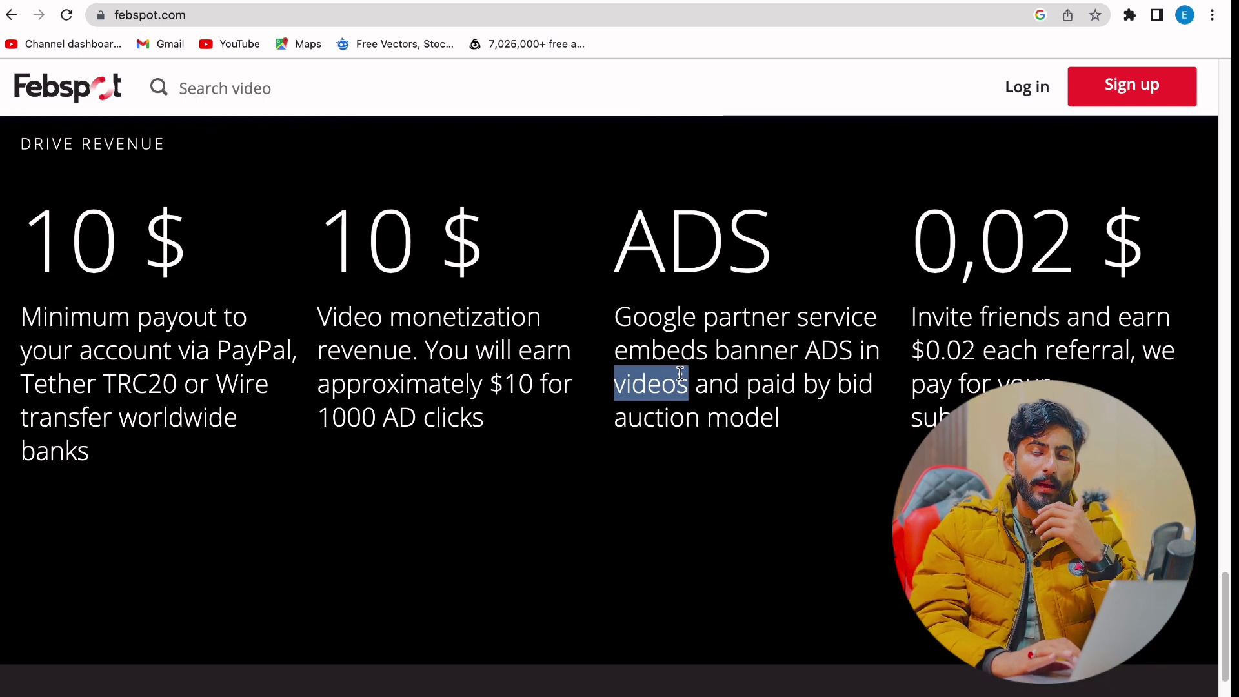
double_click(950, 352)
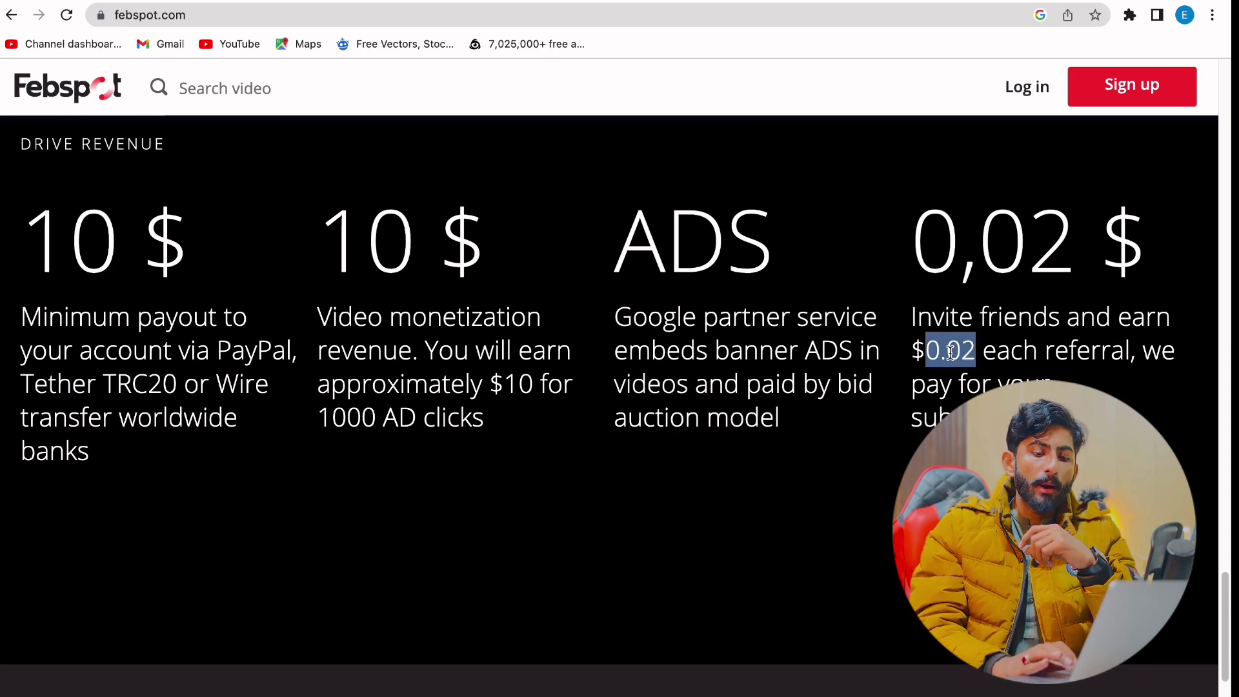
Return to the start of the home page and open the account sign-up form
scroll(759, 514, "down", 5)
scroll(759, 514, "up", 15)
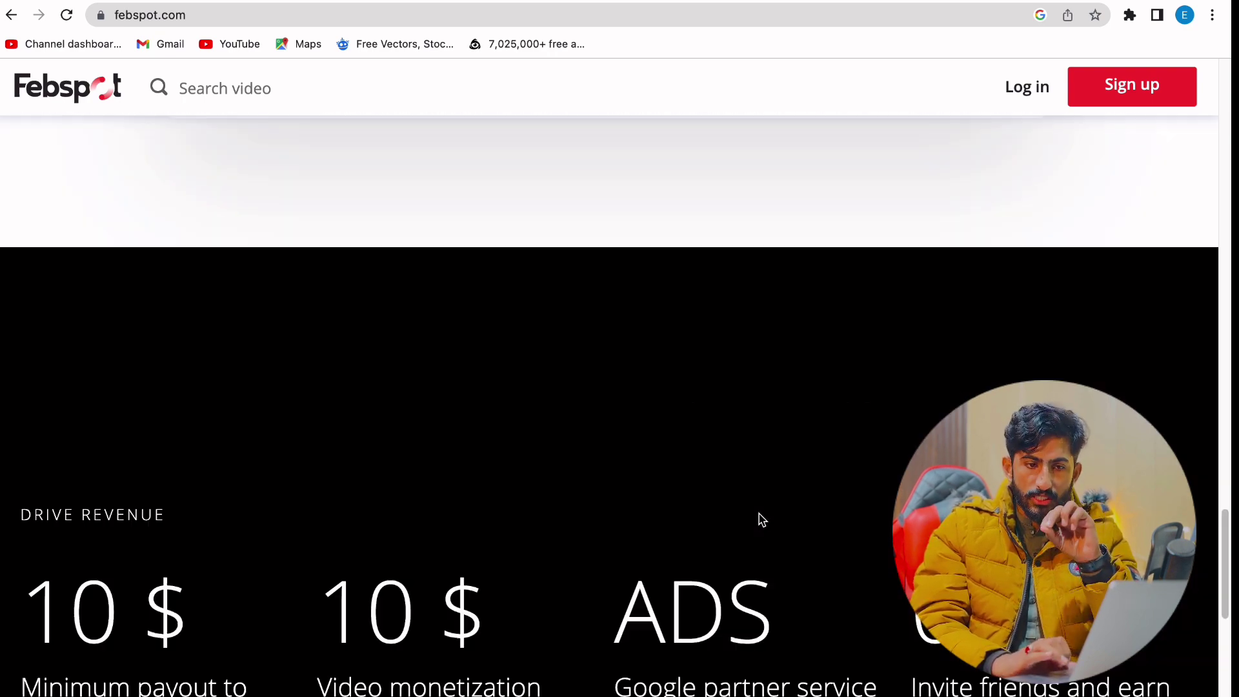
scroll(759, 514, "up", 6)
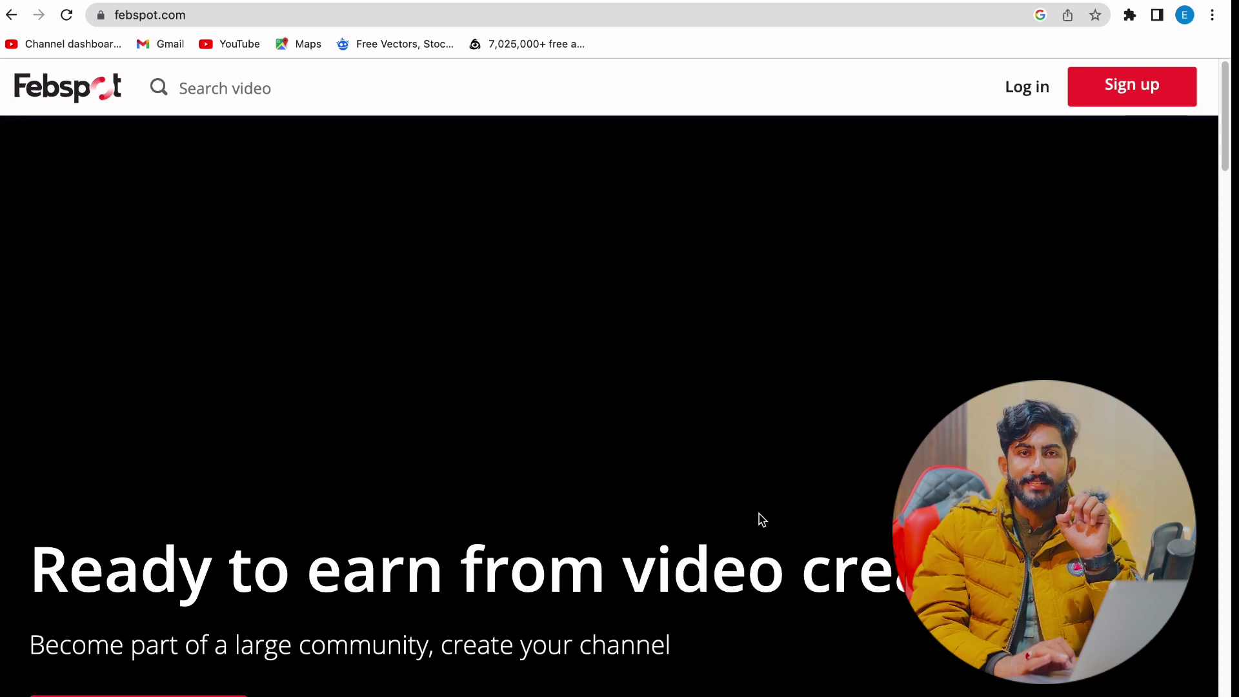
scroll(760, 517, "down", 3)
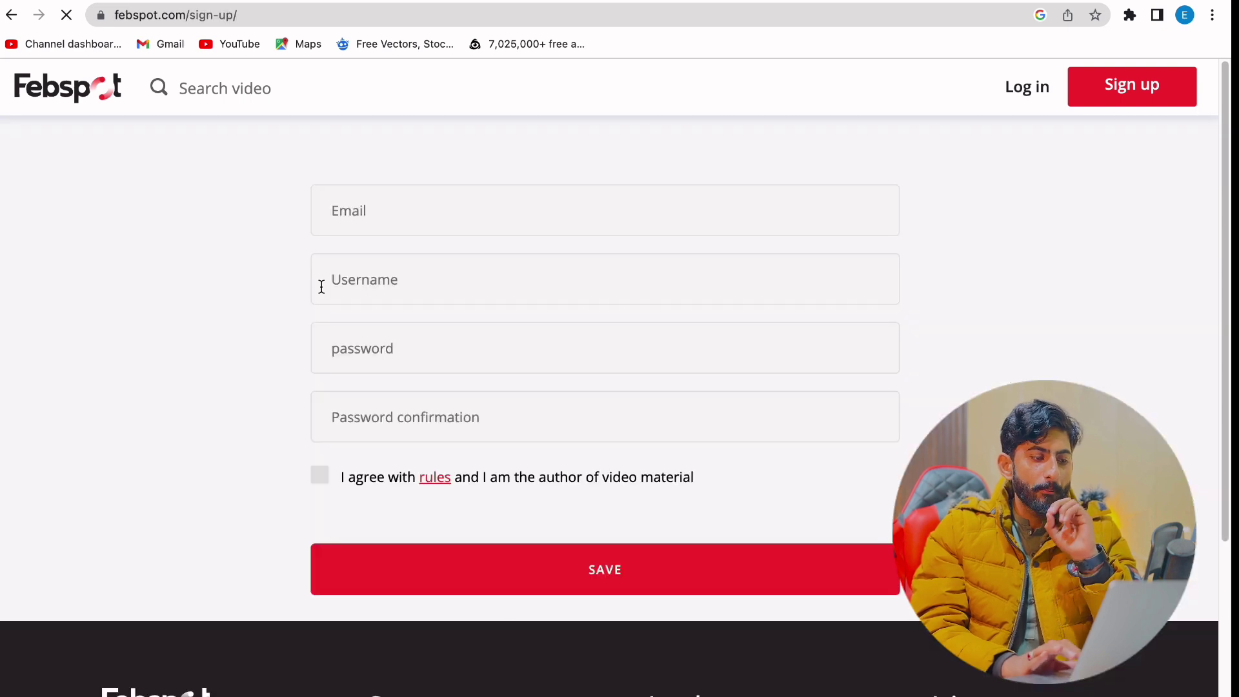
Copy the e-mail address of the signed-in Google account and paste it into the sign-up form's Email field
left_click(354, 218)
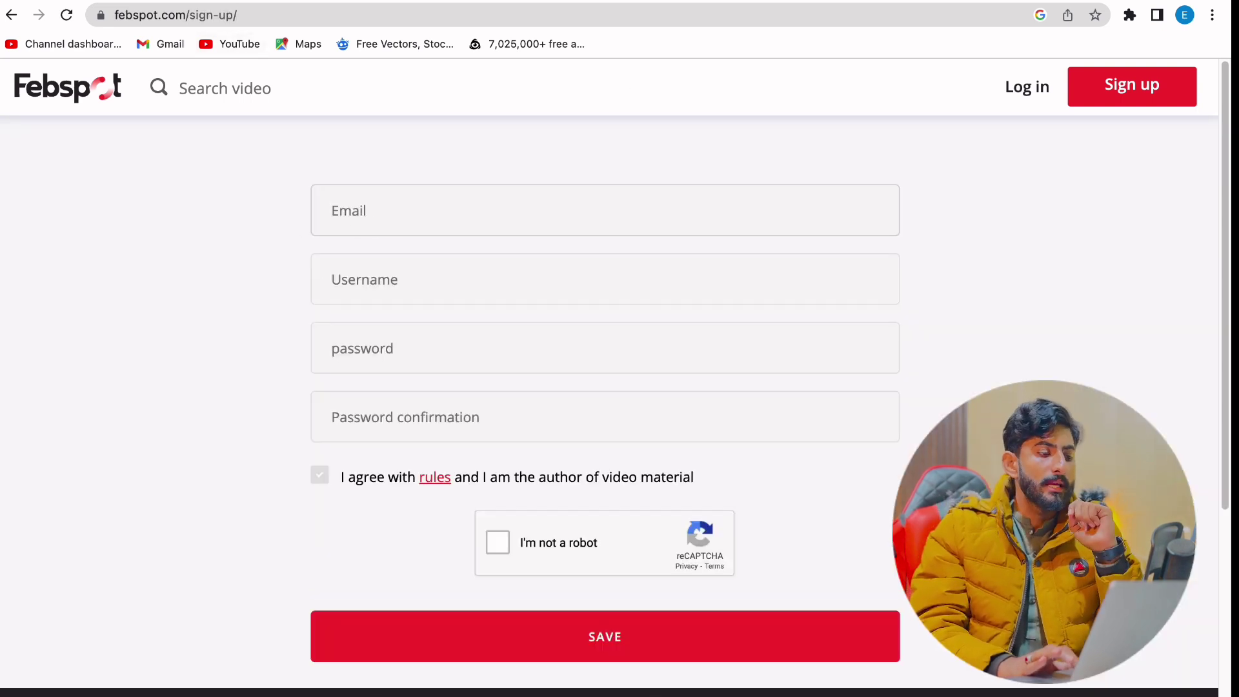
key("ctrl+t")
left_click(1202, 94)
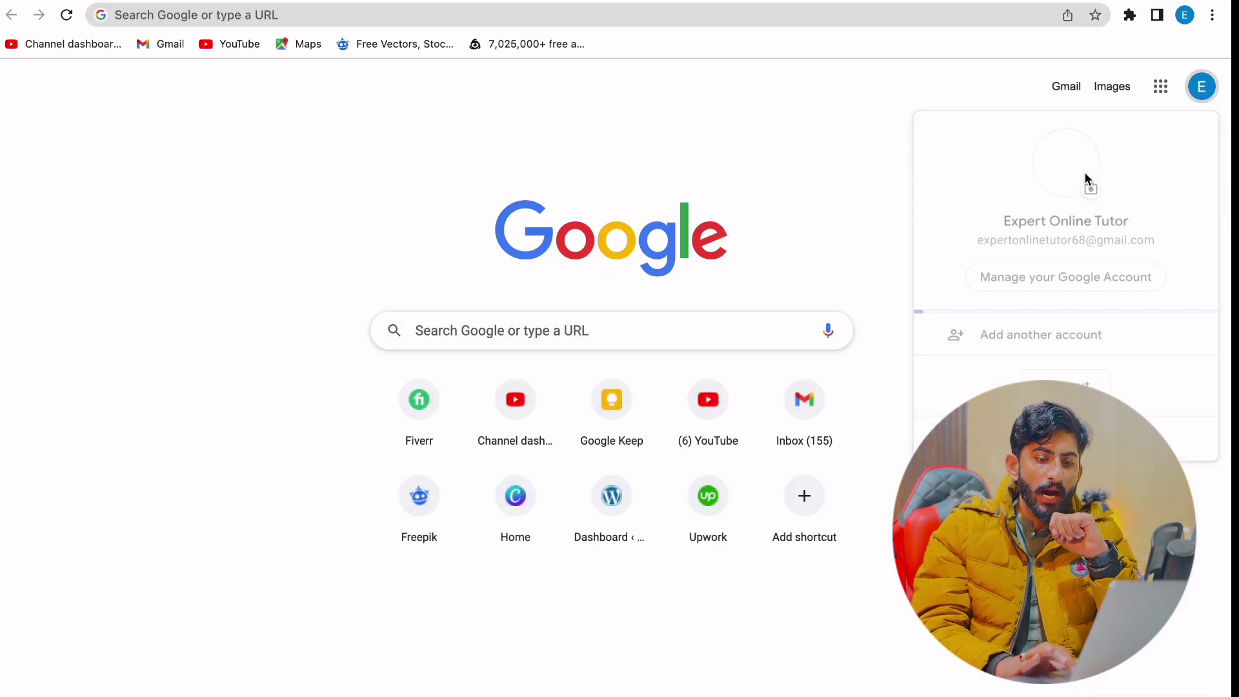
triple_click(1039, 240)
right_click(1039, 240)
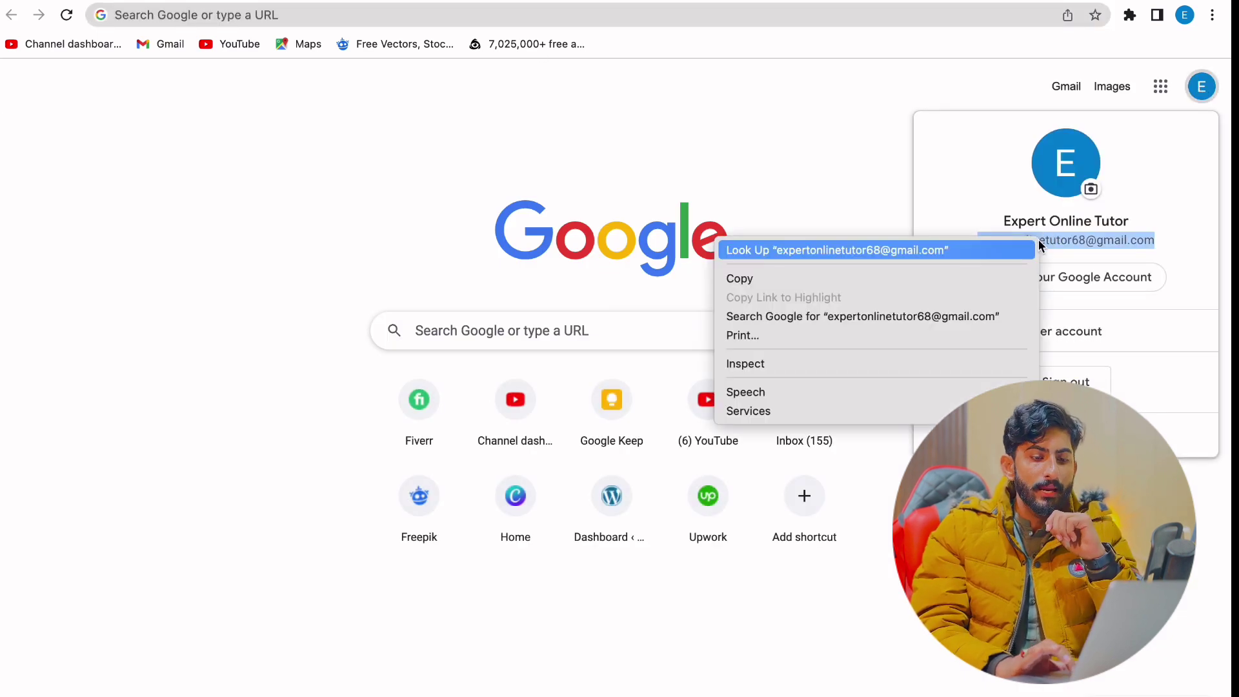
left_click(885, 276)
key("ctrl+w")
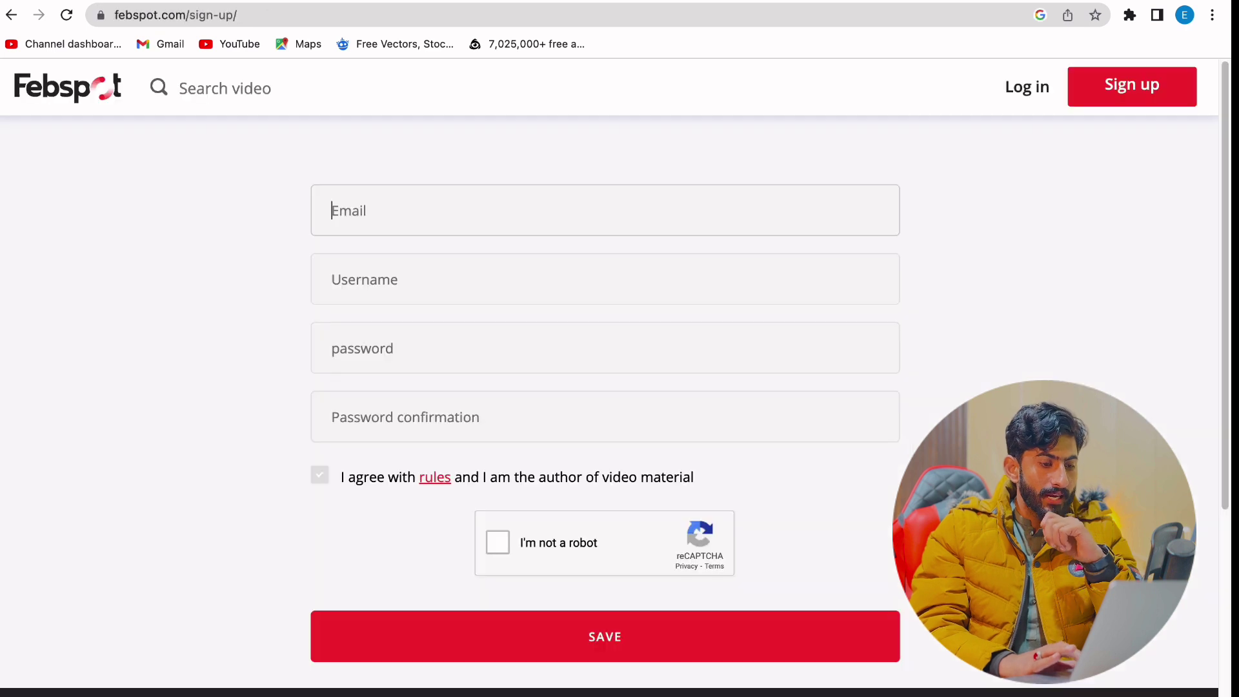
right_click(382, 222)
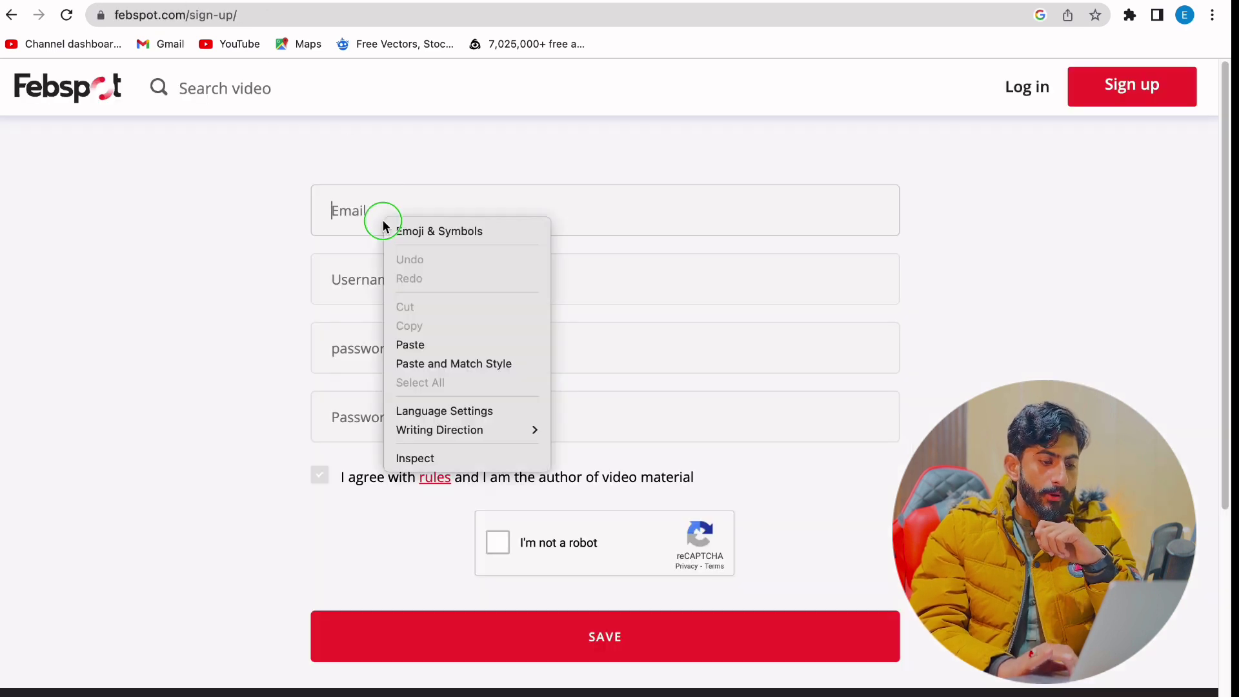
left_click(427, 342)
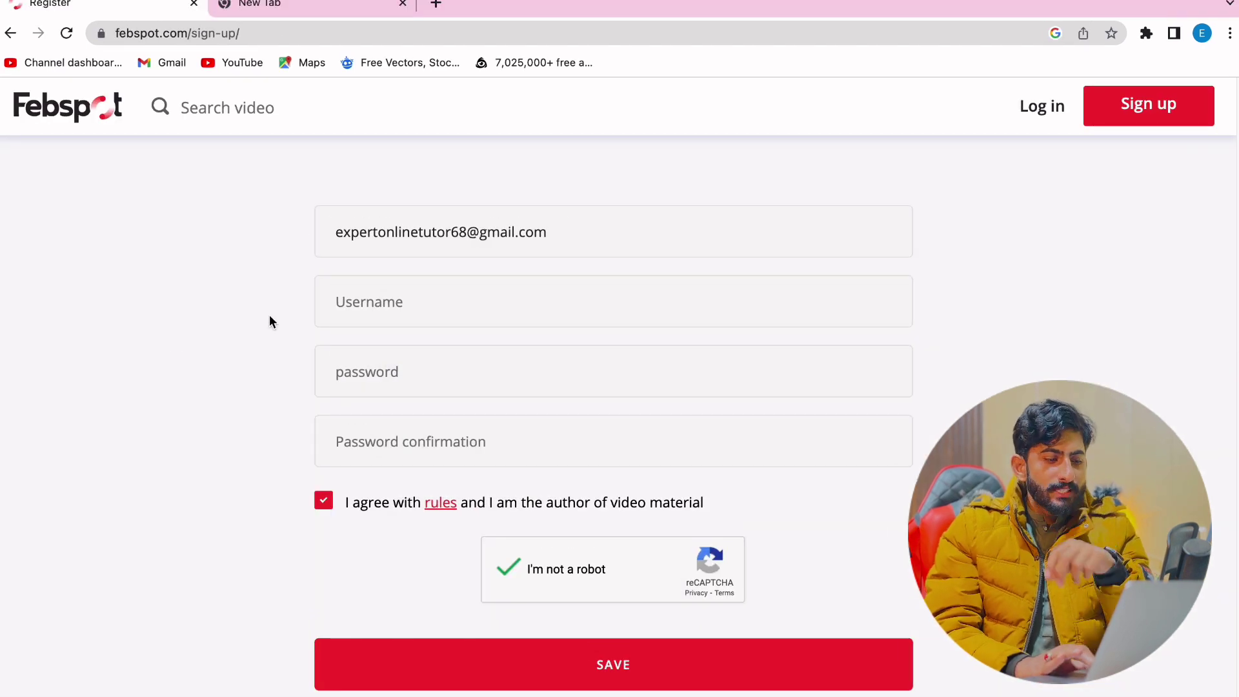
Enter the channel's username and fill in the account password and its confirmation
left_click(351, 305)
type("expertonlinetutor")
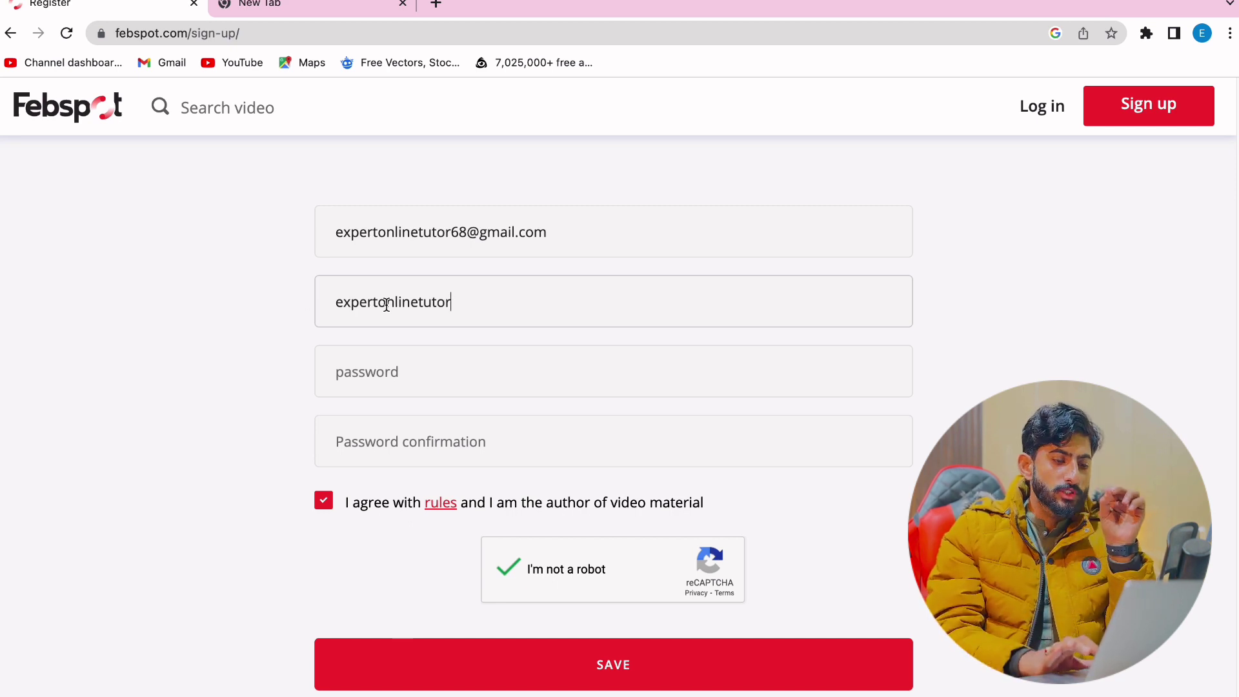
left_click(391, 375)
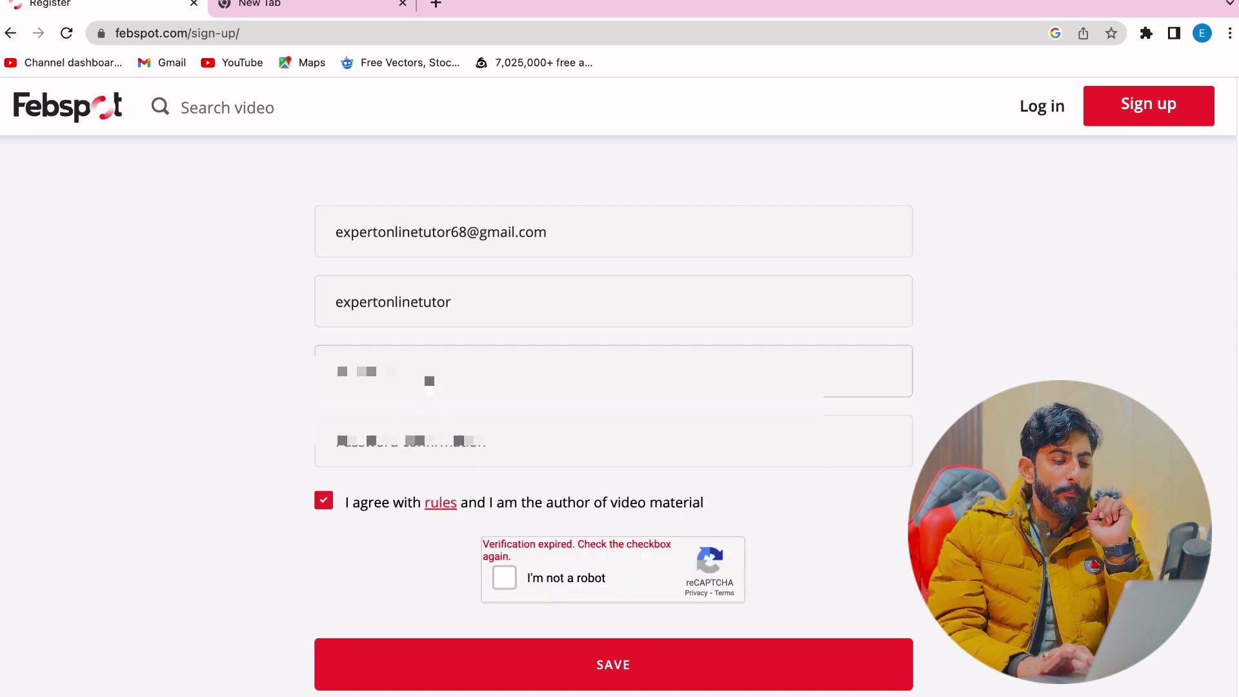
left_click(478, 420)
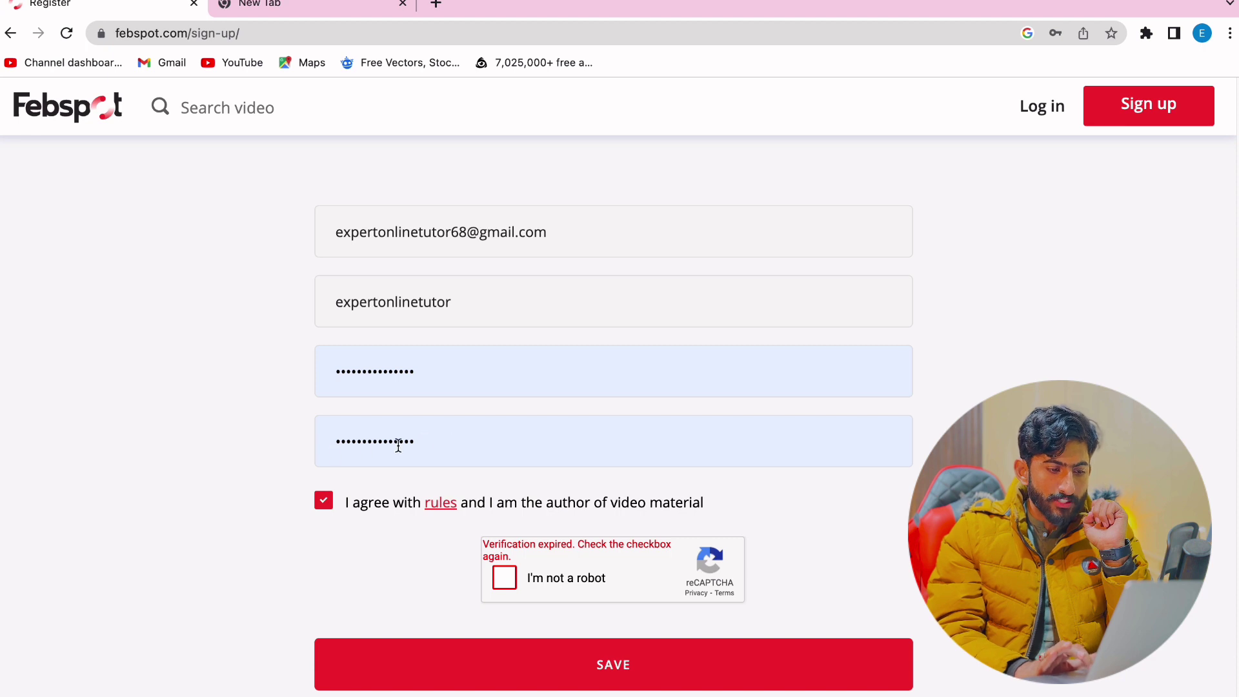
Keep the agreement with the rules enabled, complete the robot check again and submit the registration
left_click(326, 506)
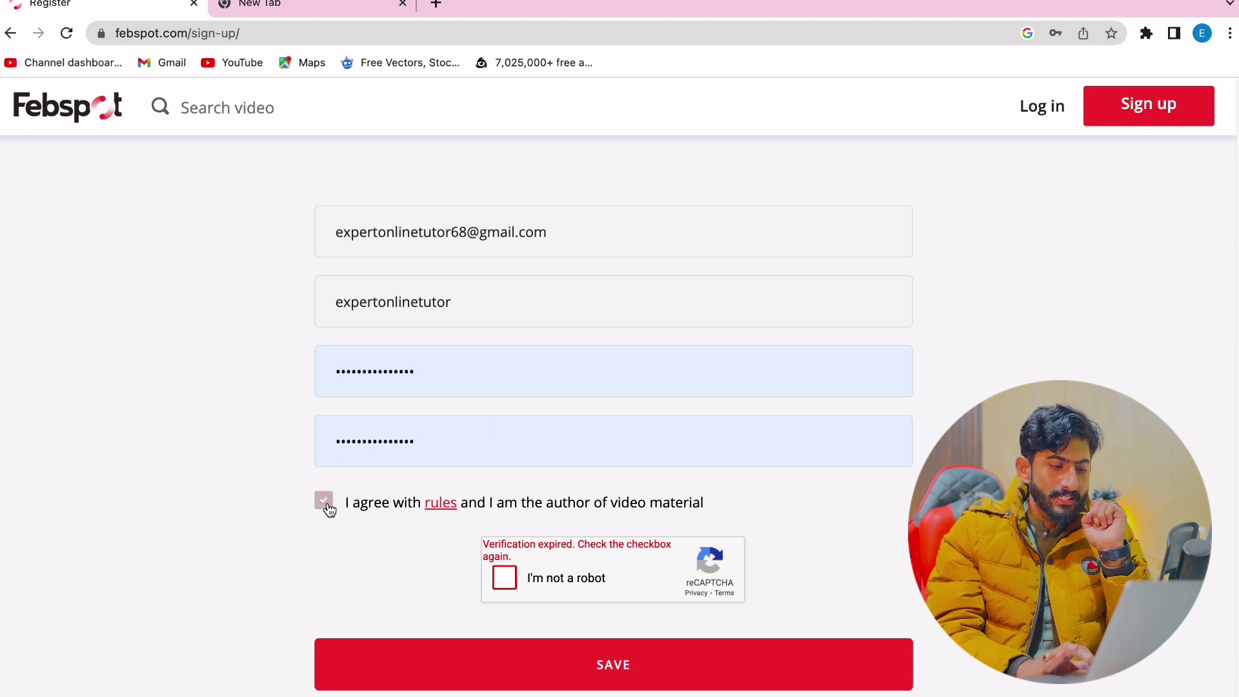
left_click(325, 506)
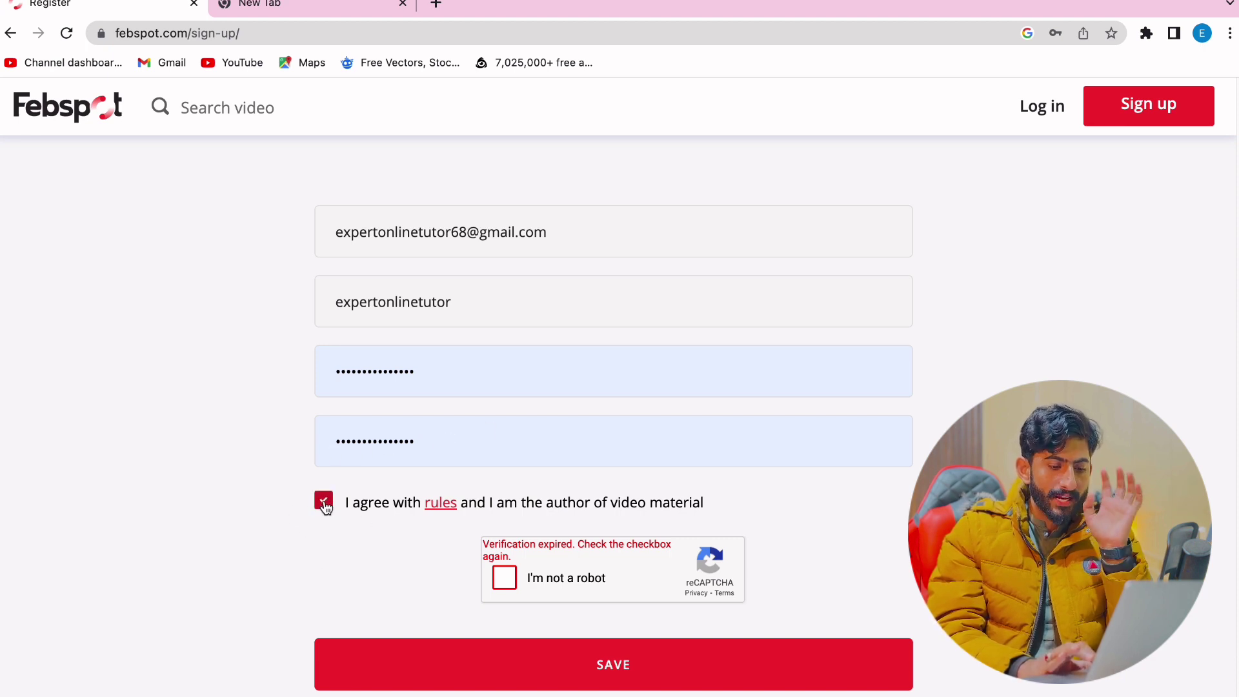
left_click(498, 576)
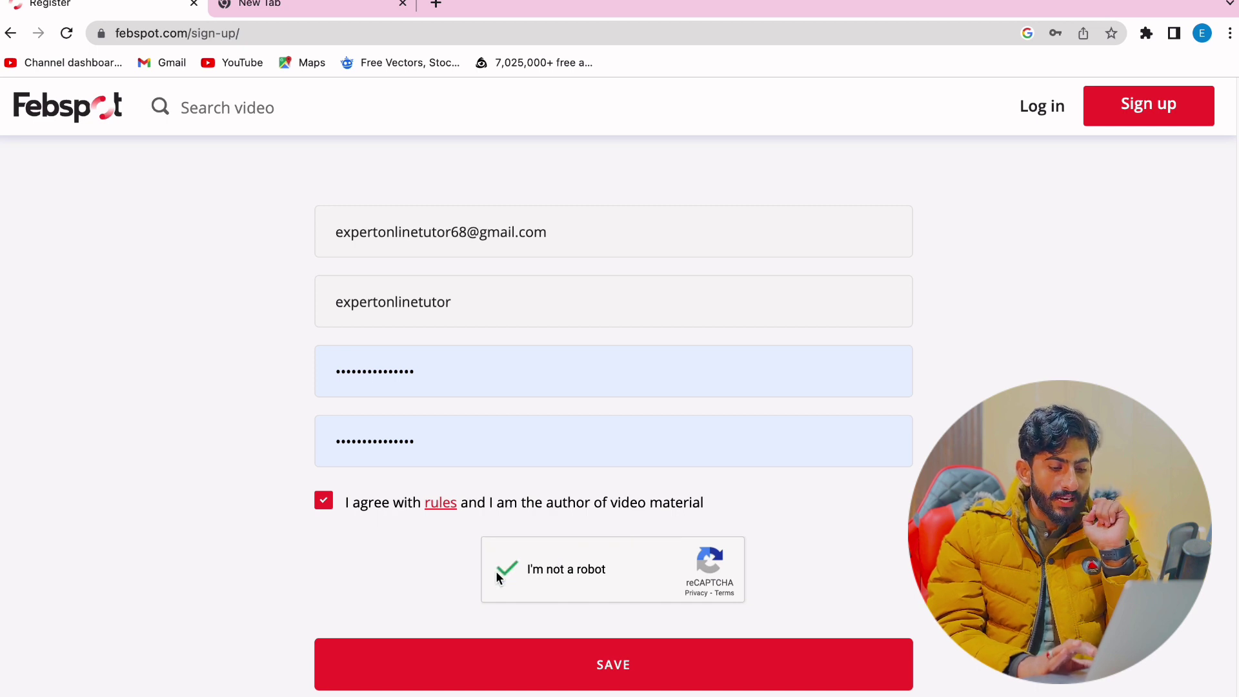
left_click(616, 671)
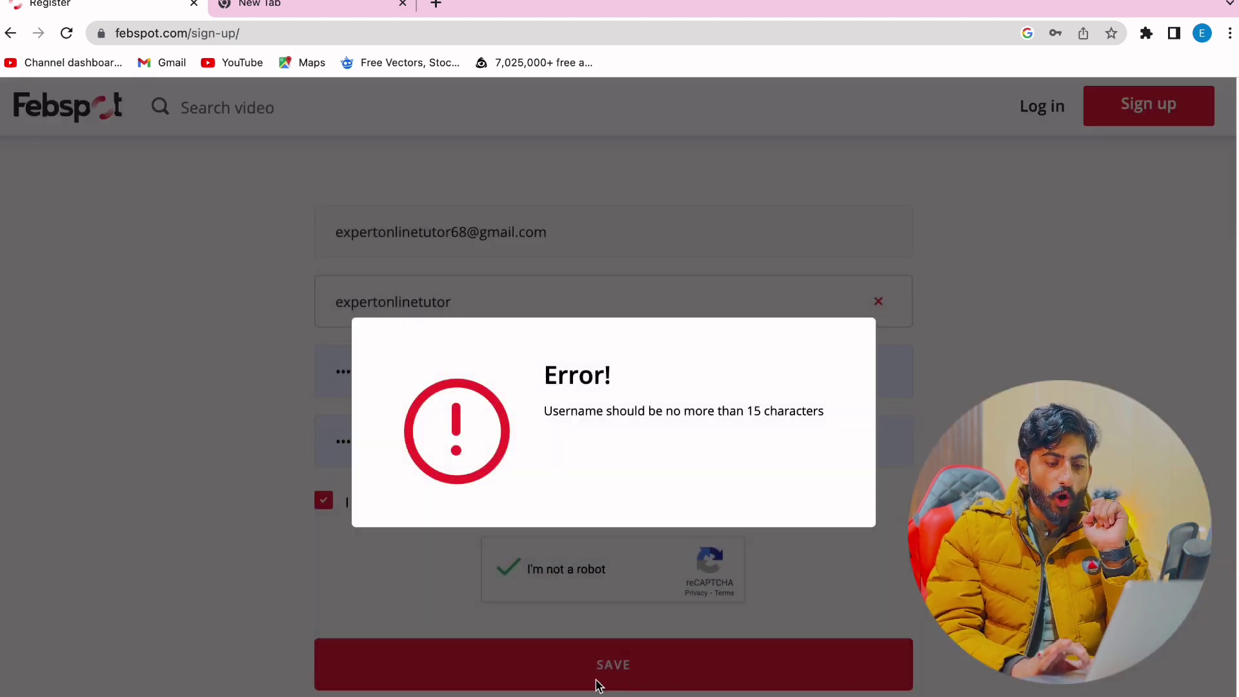
Dismiss the username error, shorten the username to 15 characters and submit the registration again
triple_click(641, 418)
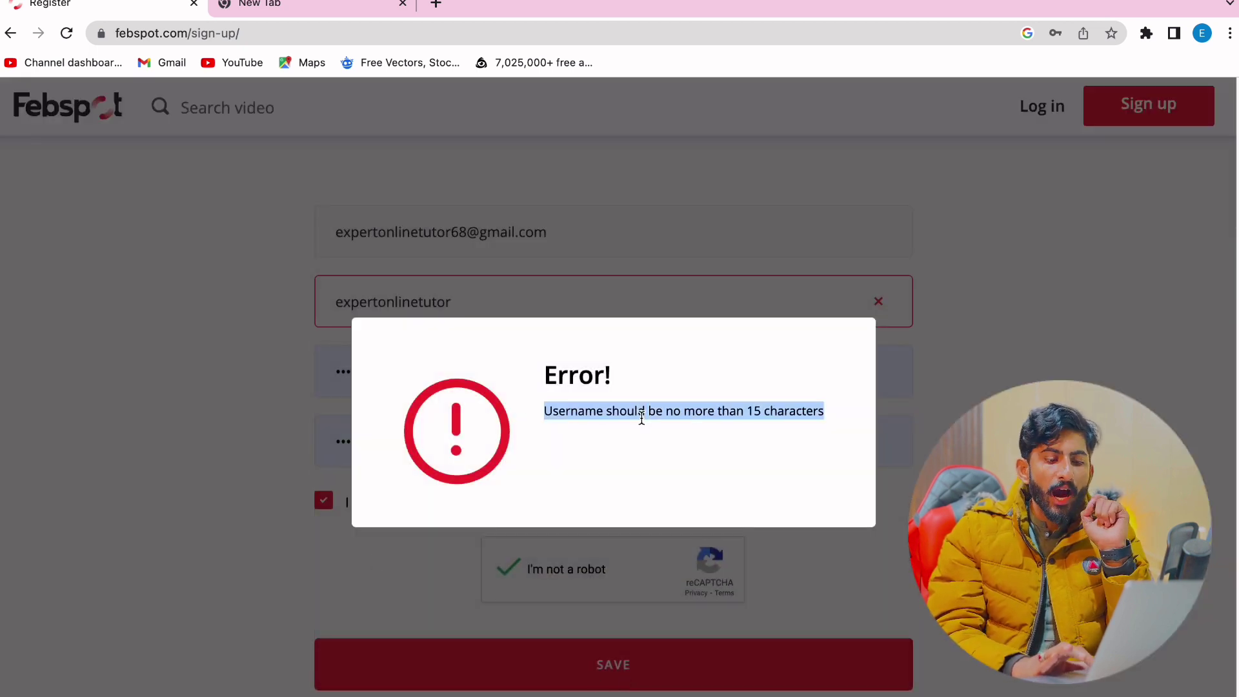
left_click(878, 302)
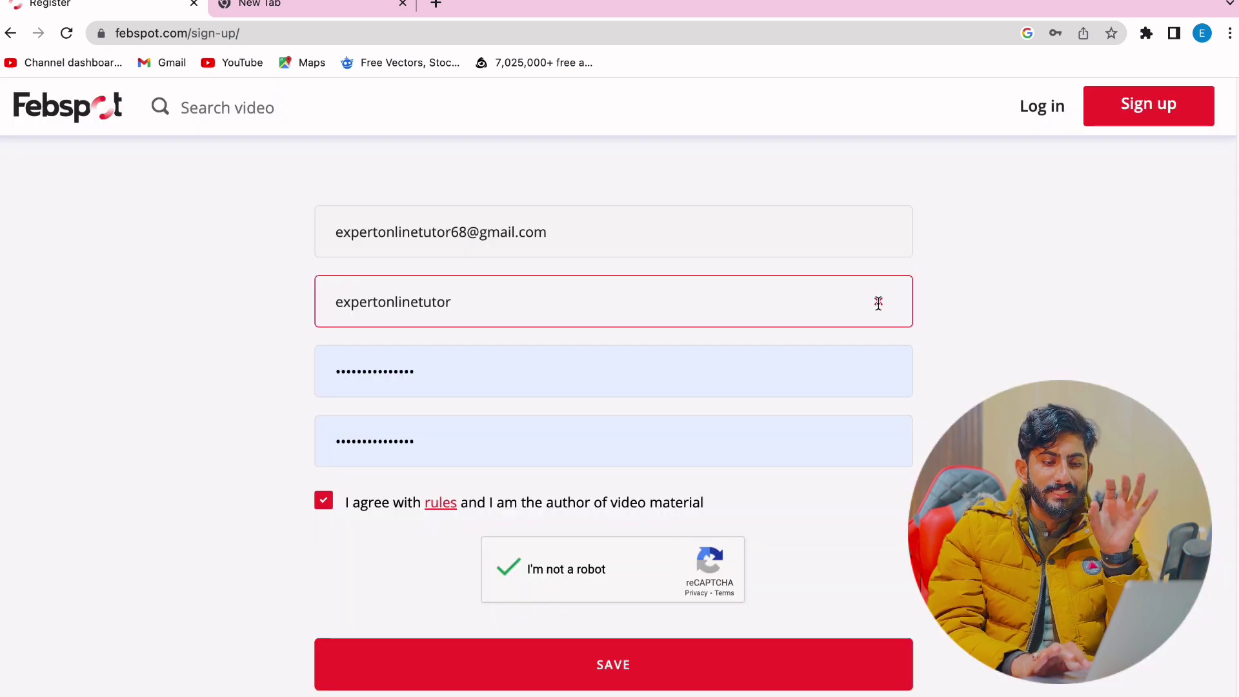
left_click(517, 301)
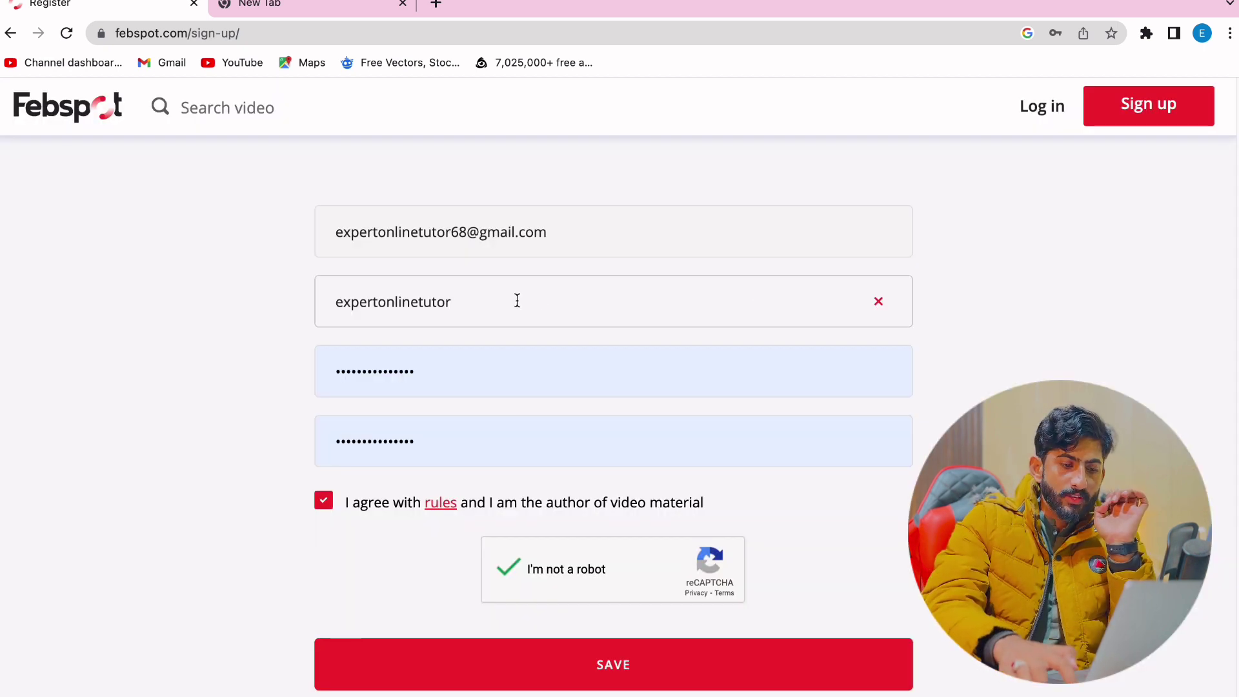
key("BackSpace")
key("BackSpace")
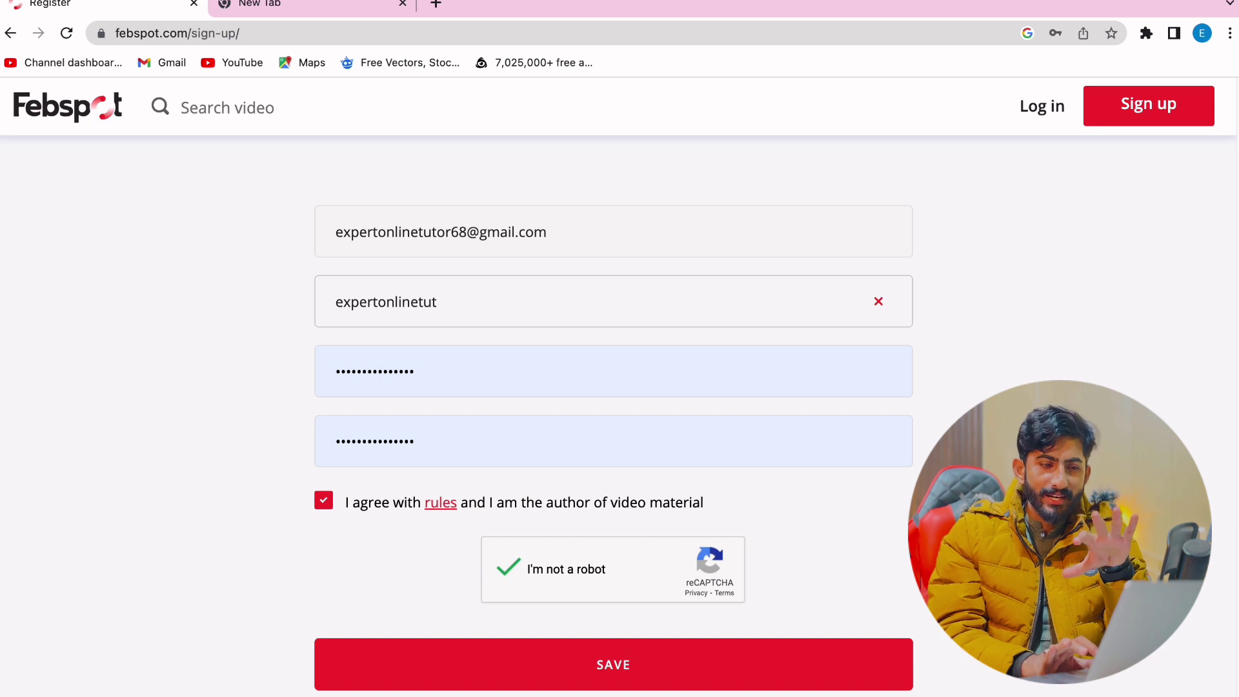
left_click(591, 671)
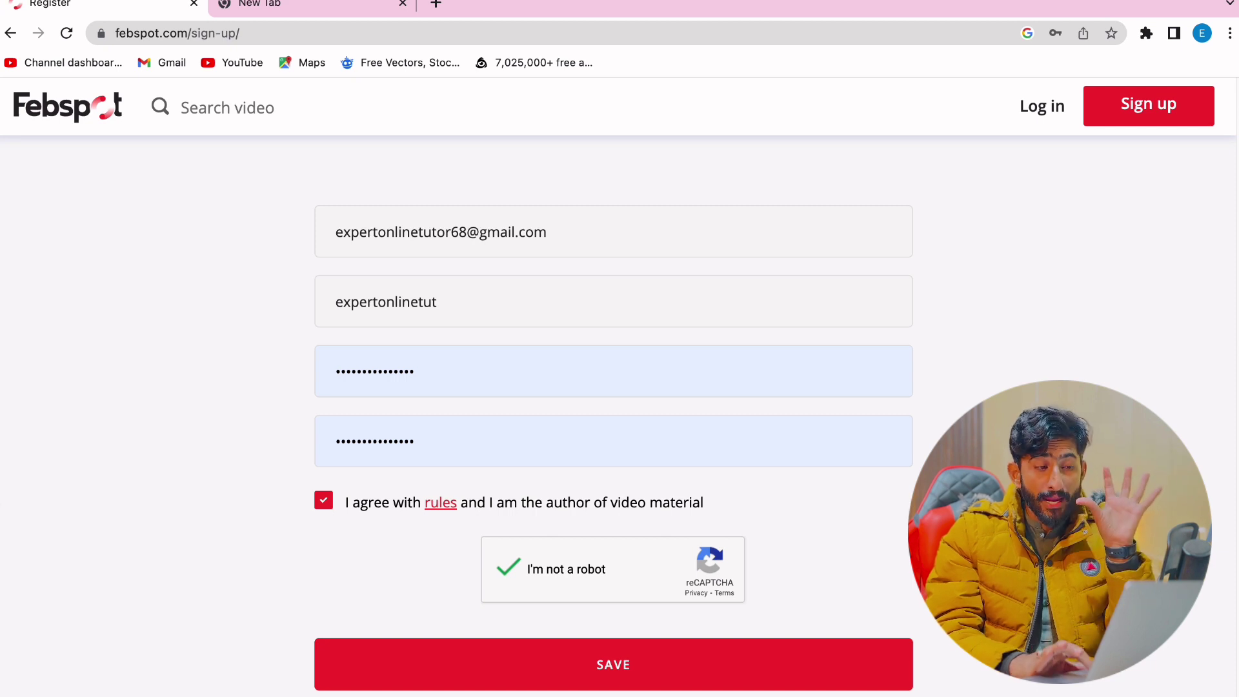
Reload the sign-up page and enter the 15-character username in the blank form
left_click(66, 33)
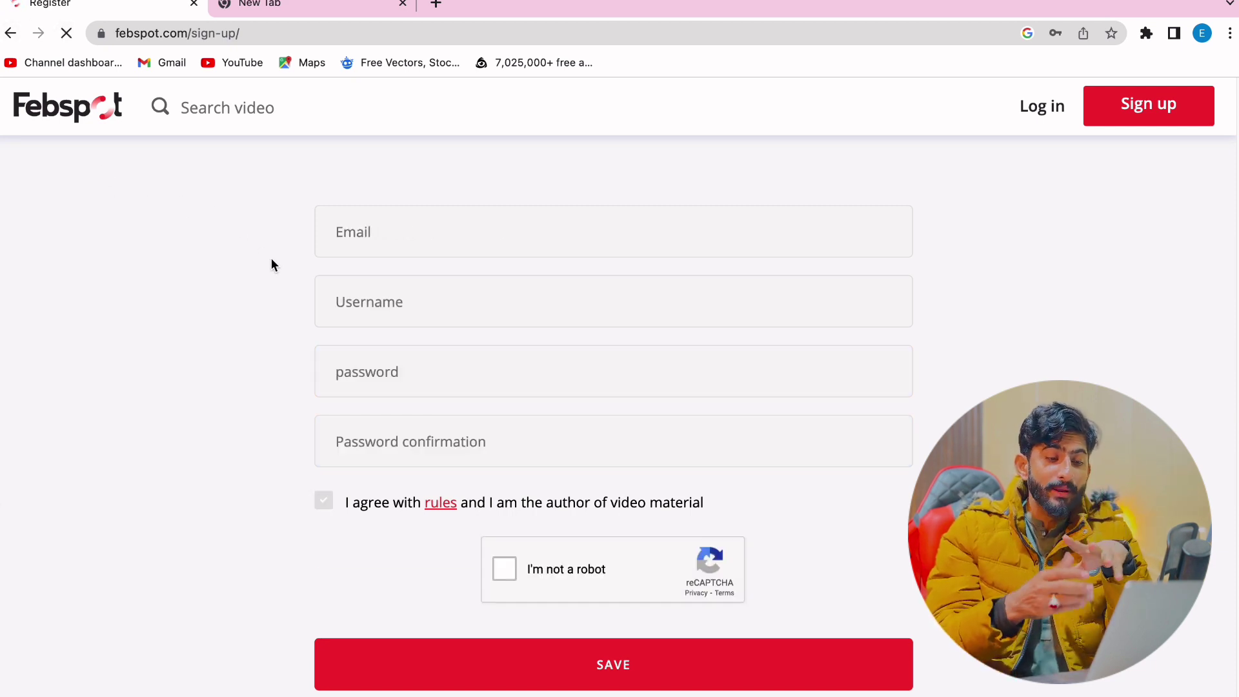
left_click(380, 233)
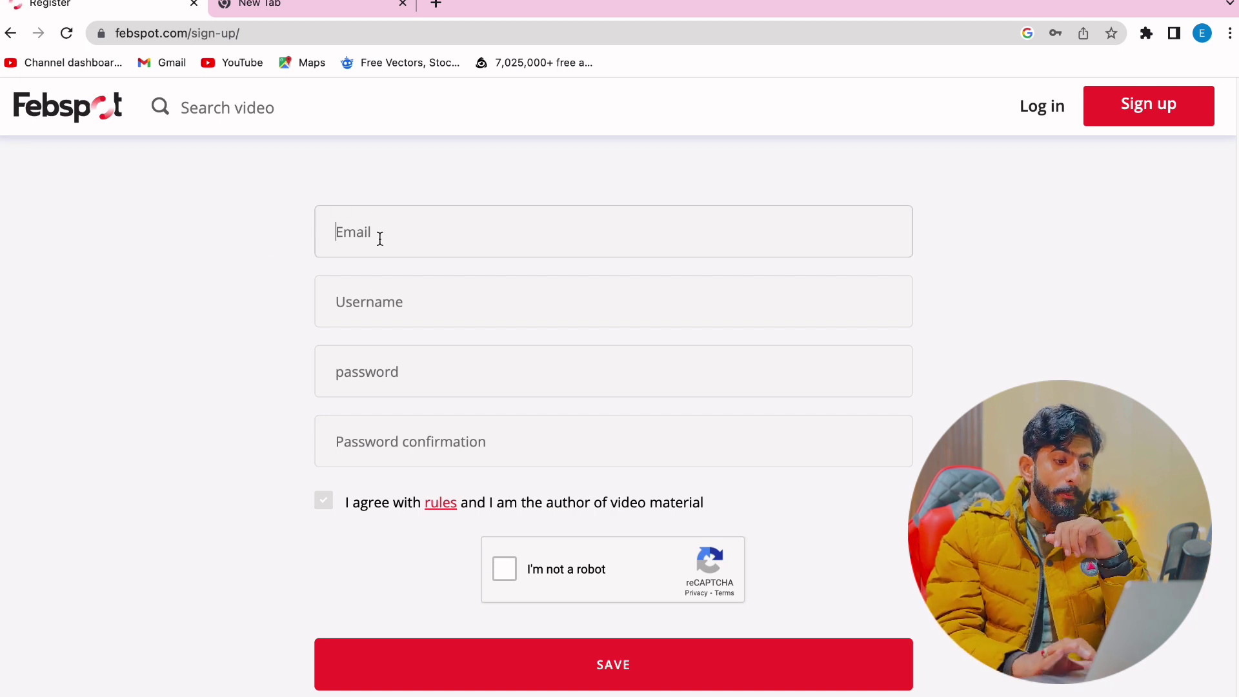
left_click(389, 323)
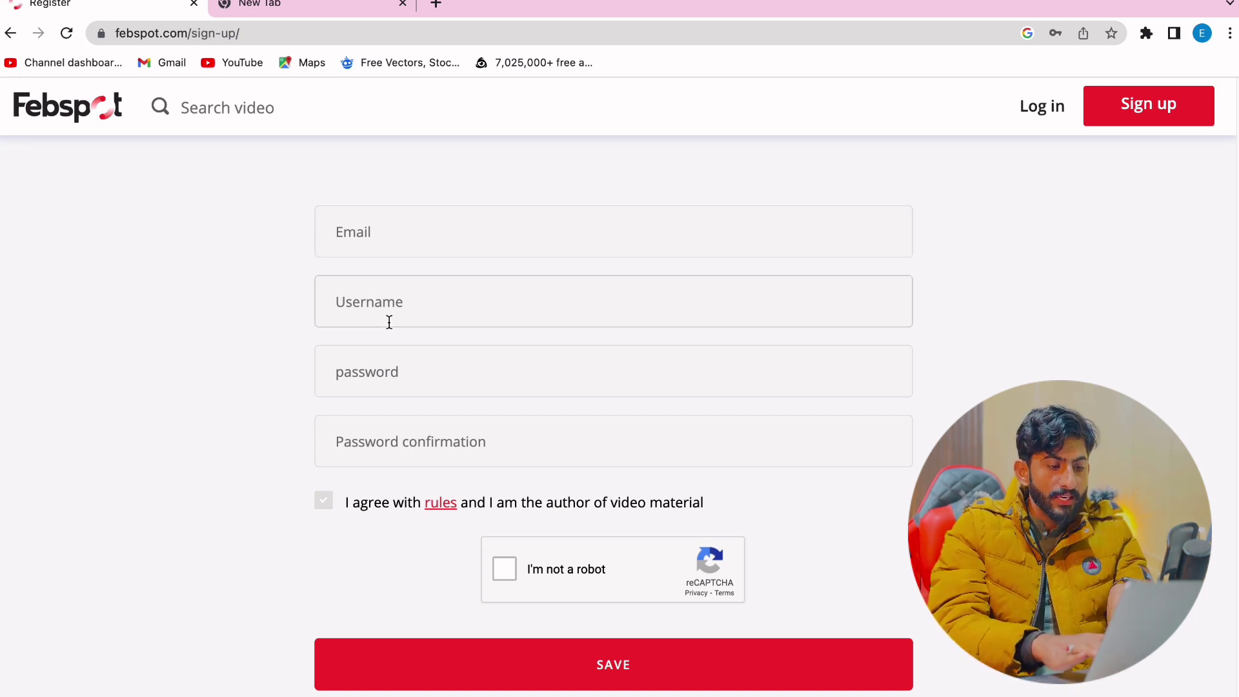
key("super+v")
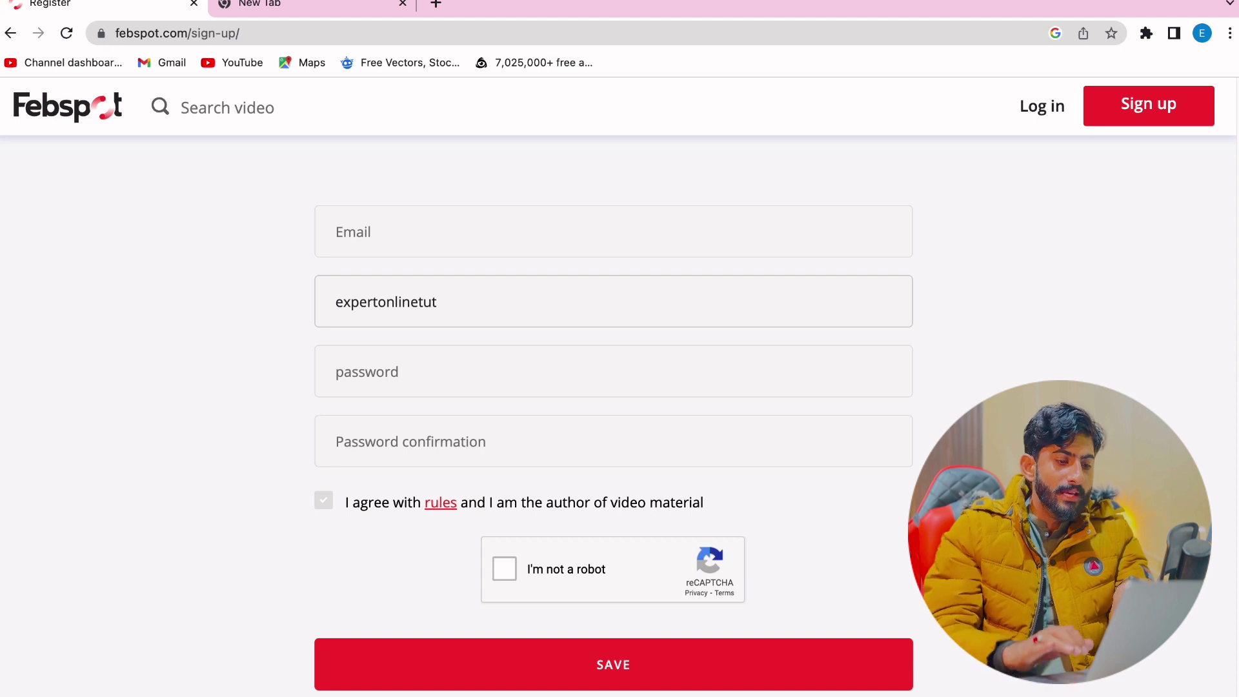
Copy the Google account's e-mail address from the new tab page and paste it into the reloaded form's Email field
left_click(278, 6)
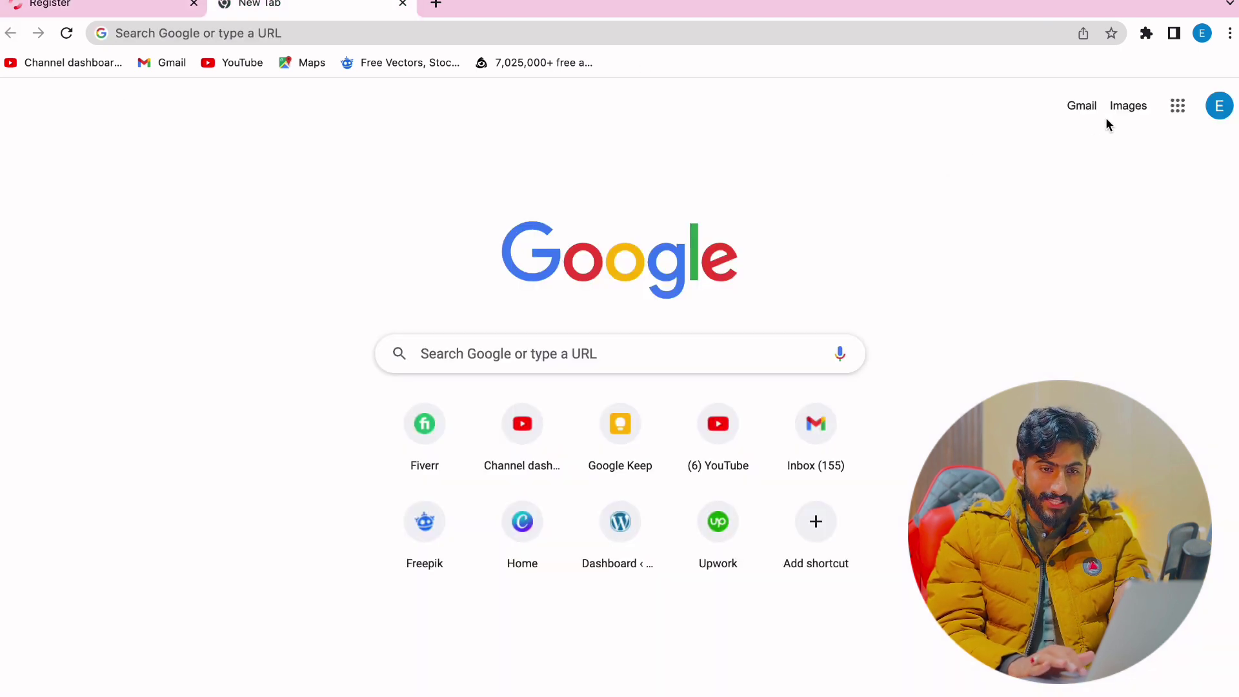
left_click(1219, 107)
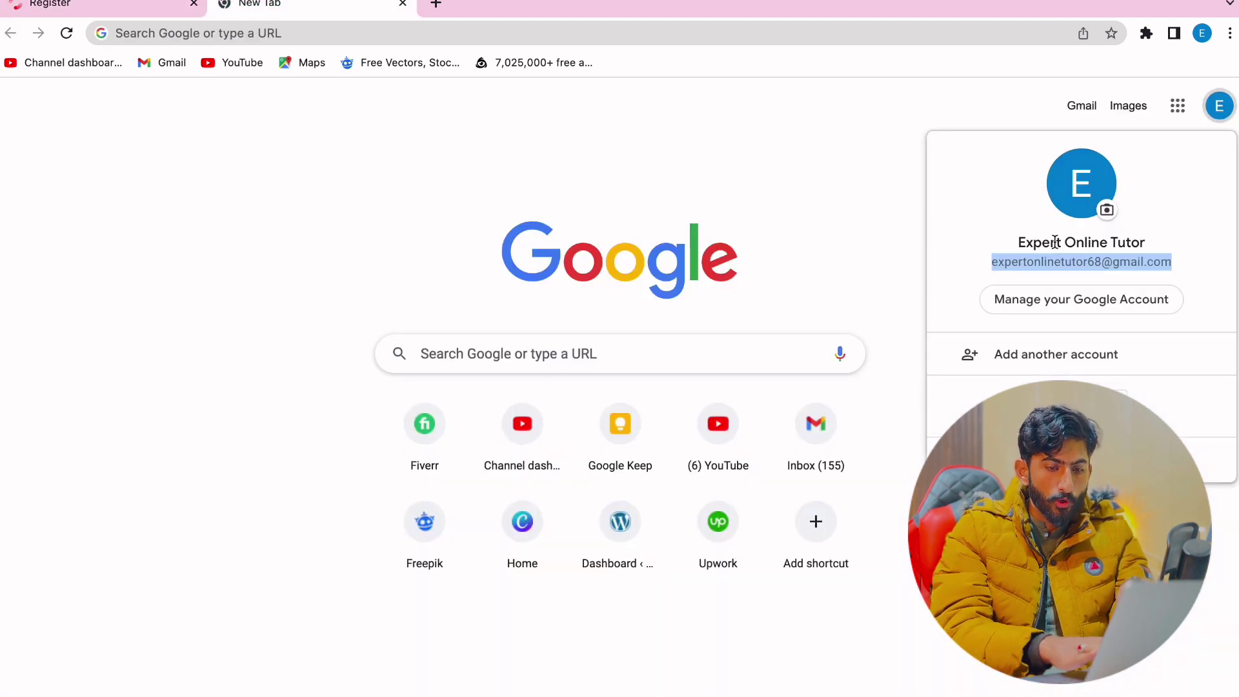
left_click(35, 6)
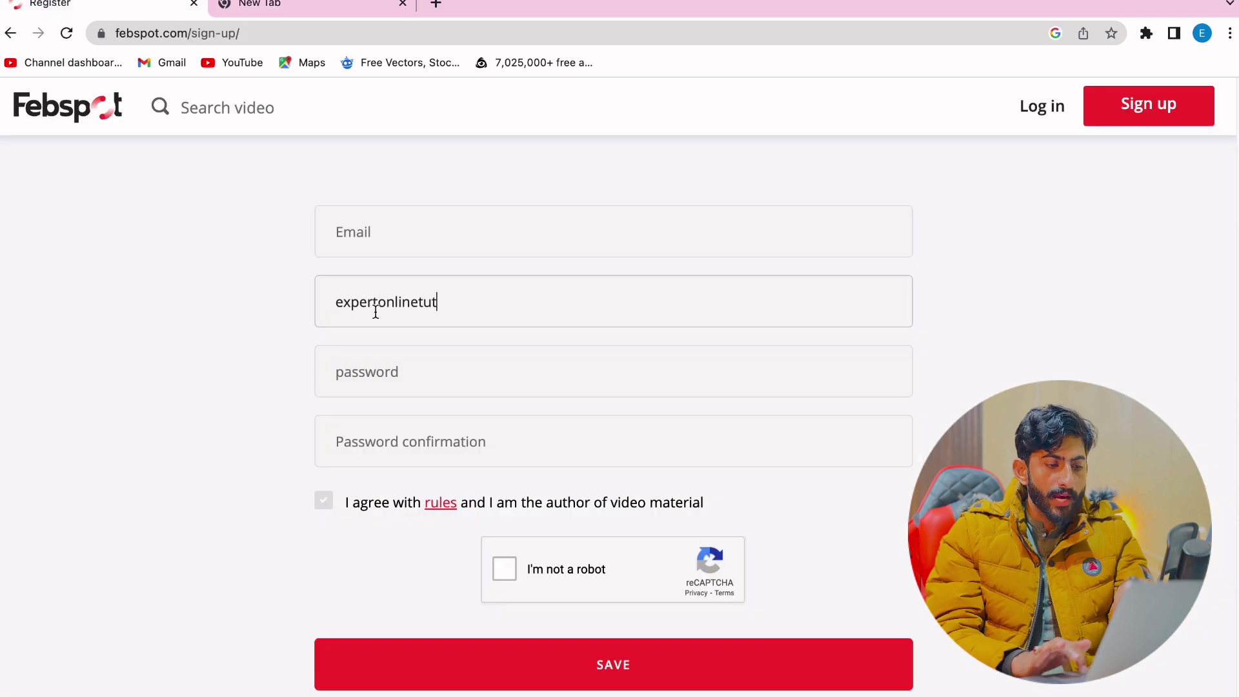
left_click(348, 217)
key("super+v")
Fill the password and confirmation fields with the saved account password and agree to the rules as author of the video material
left_click(415, 381)
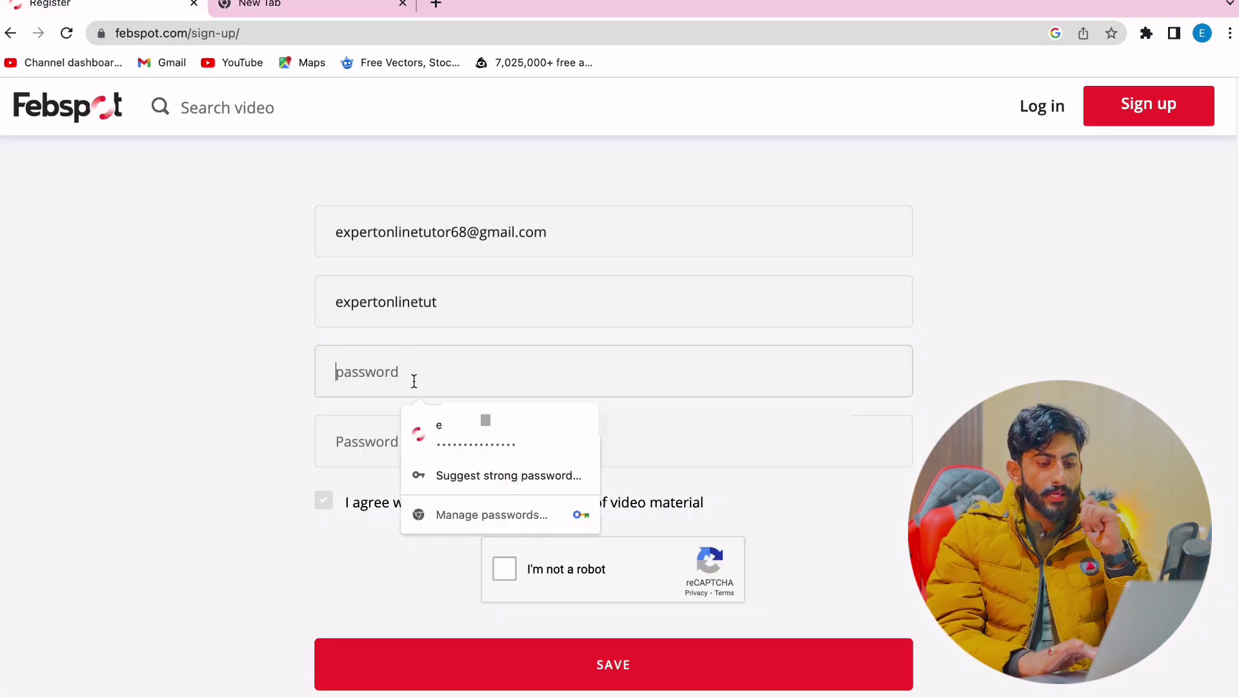
left_click(487, 467)
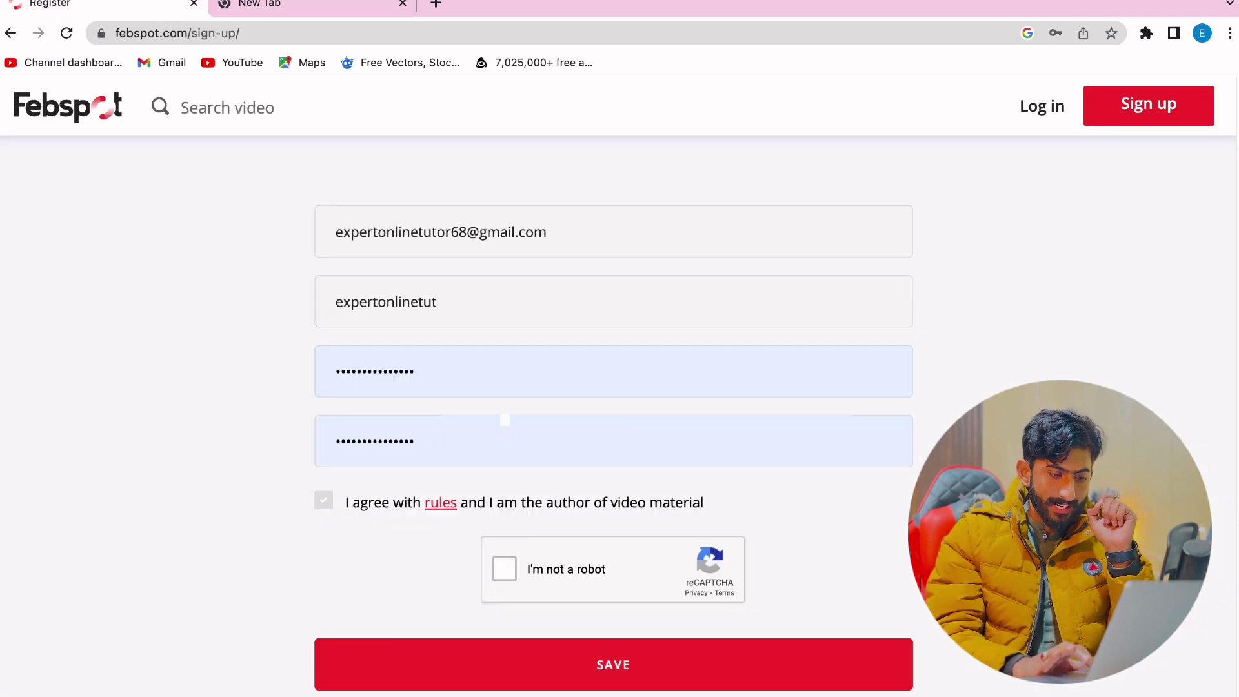
left_click(323, 501)
scroll(486, 414, "down", 2)
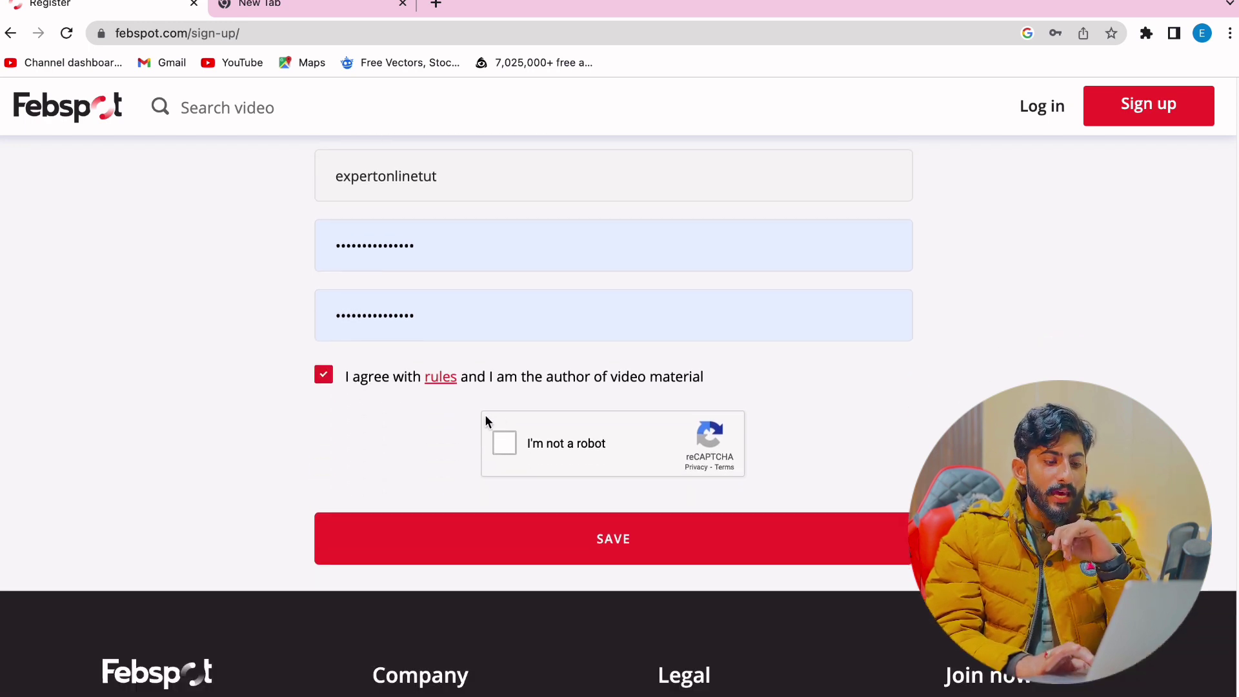
Submit the completed registration form and accept updating the saved password for the account
left_click(625, 540)
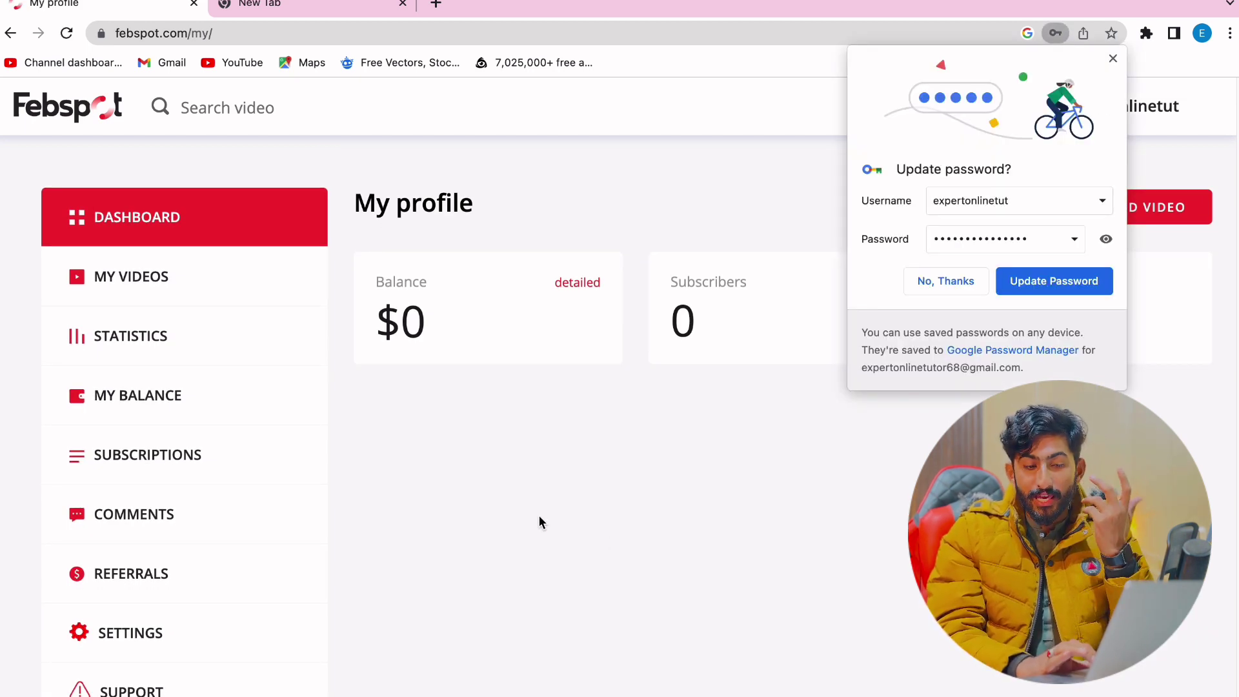
left_click(1026, 281)
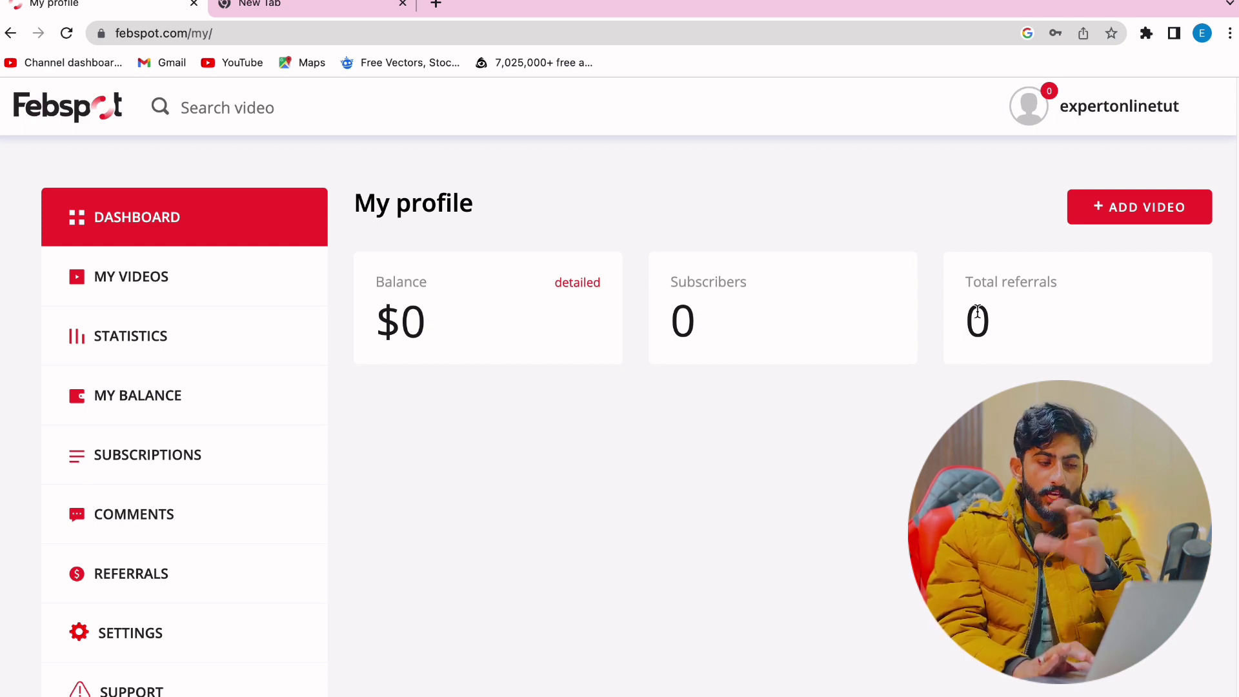
Look through the My Videos page and the view statistics for the last 14 and 28 days
left_click(104, 280)
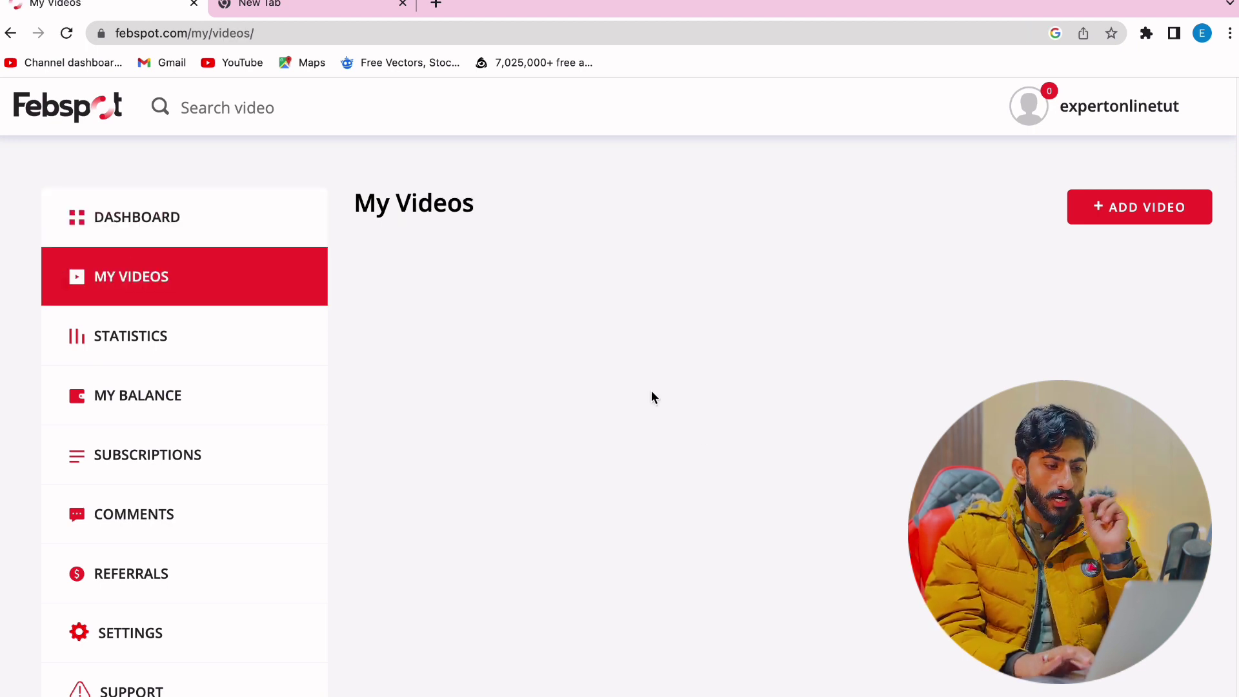
left_click(133, 342)
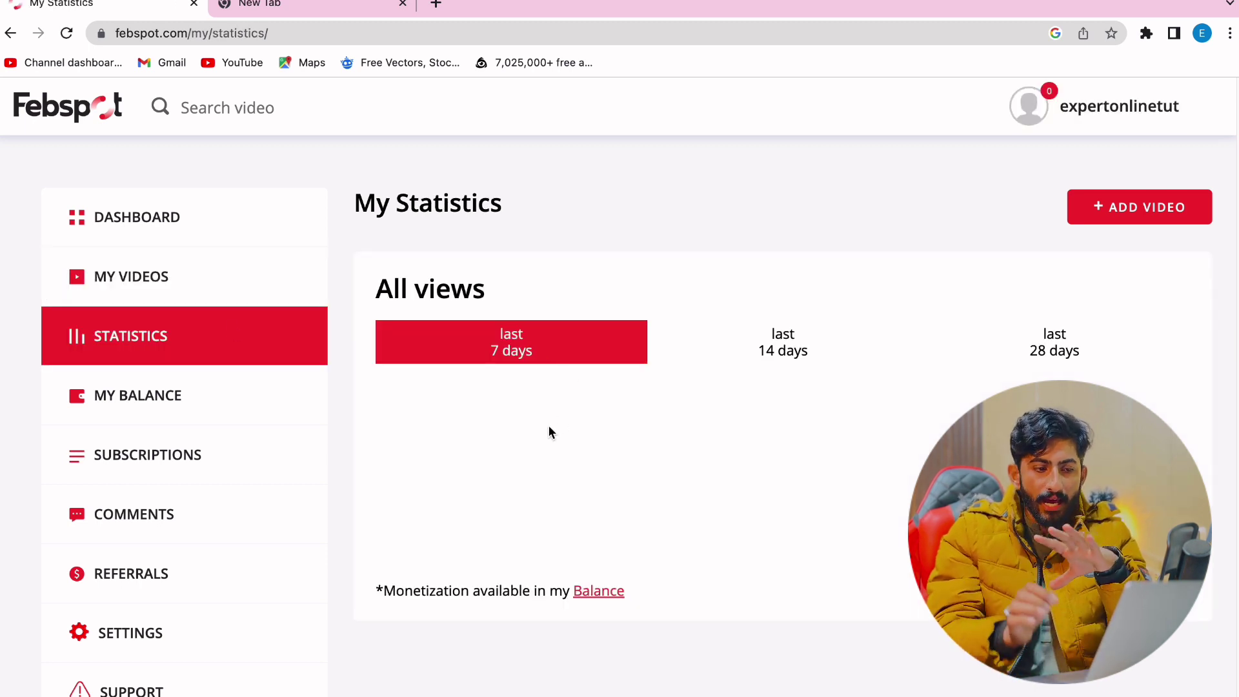
left_click(786, 352)
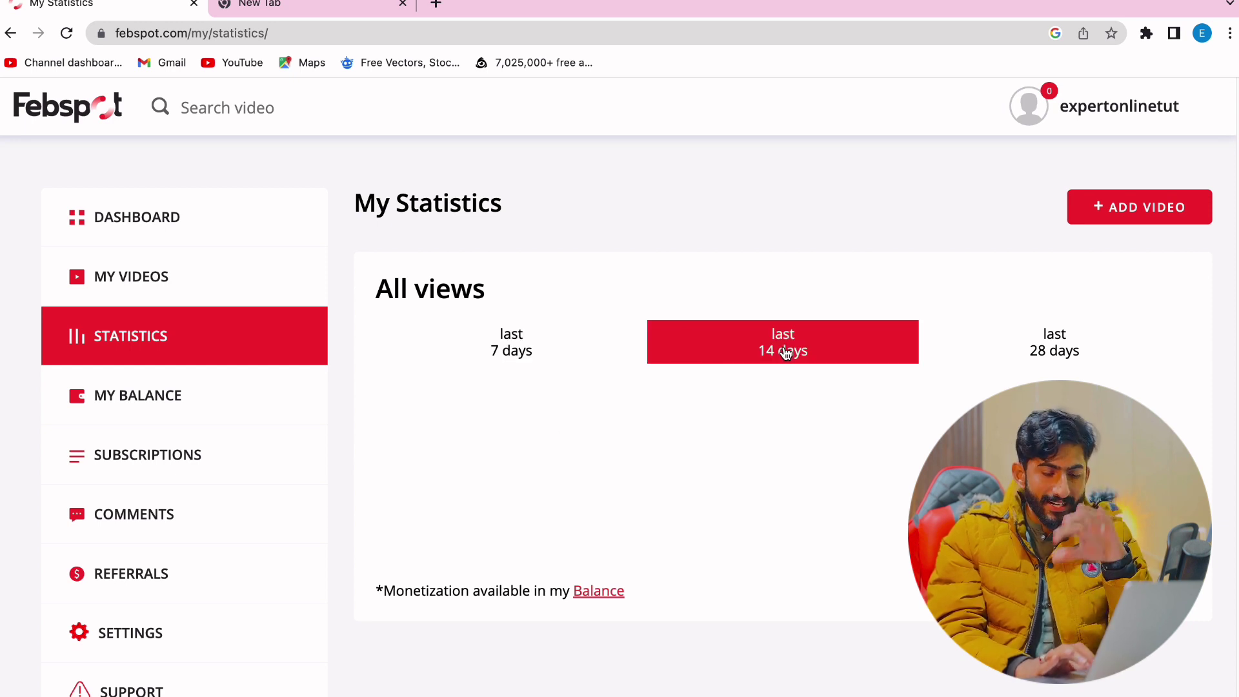
left_click(1062, 347)
double_click(1054, 335)
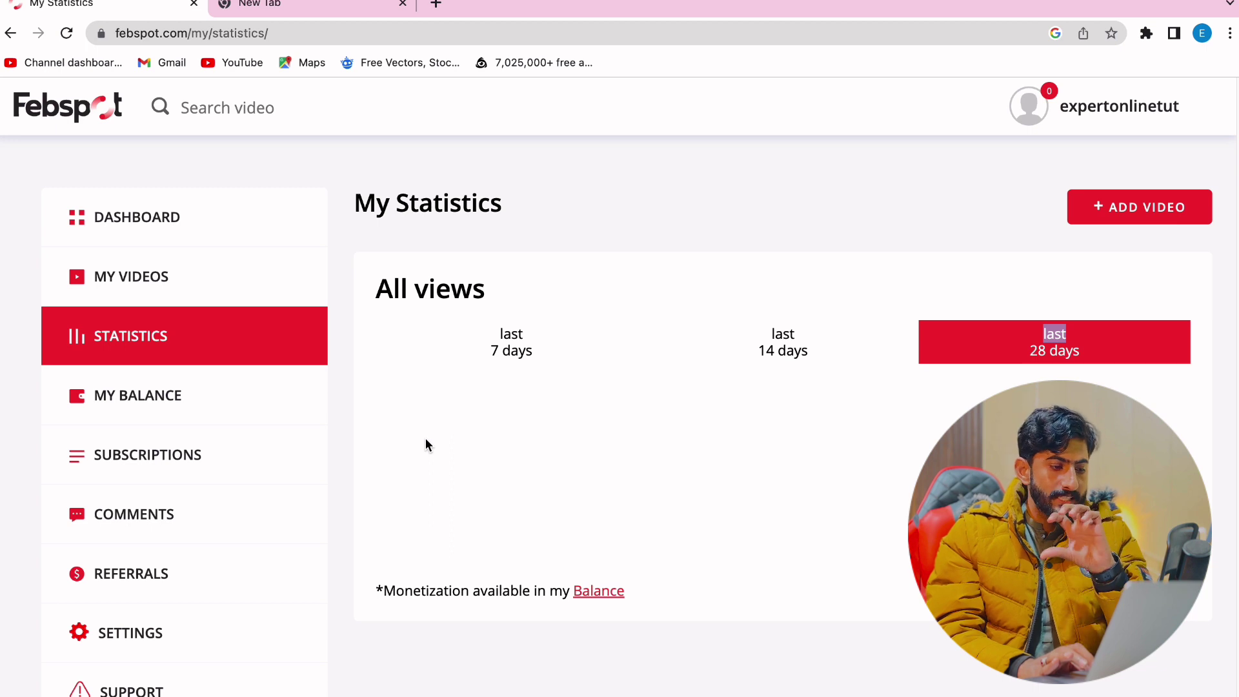
Examine the account balance, payout history and withdrawal condition on the My Balance page
left_click(133, 395)
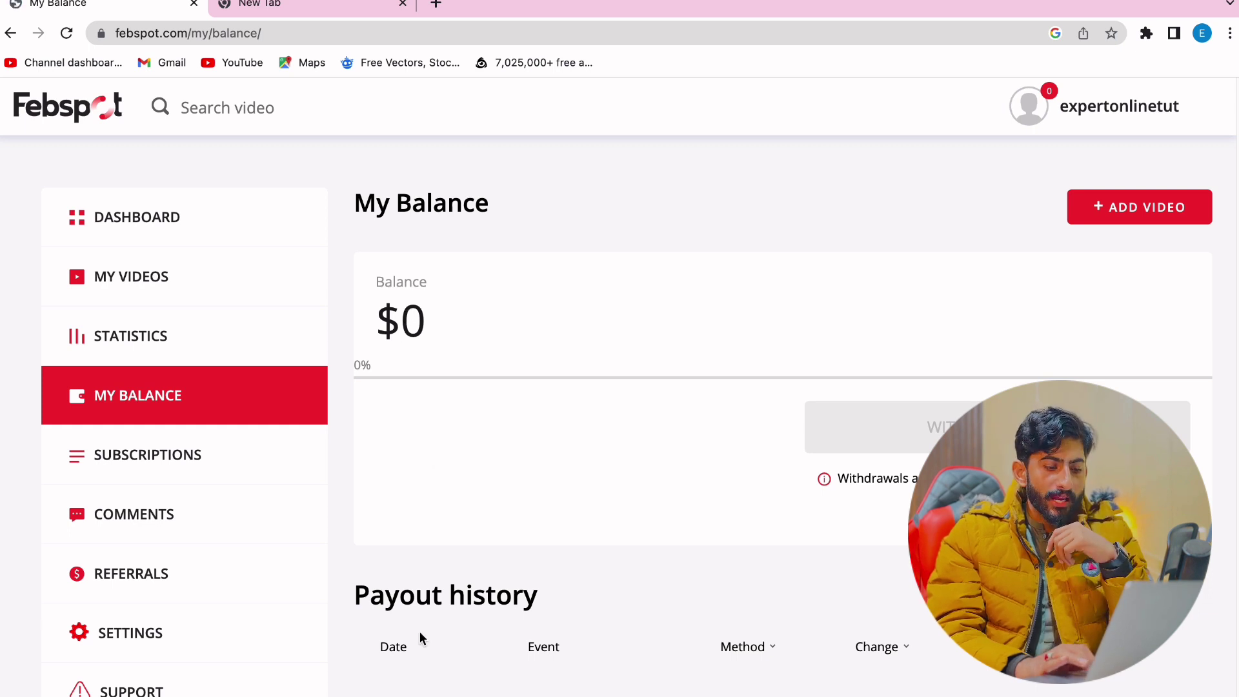
scroll(420, 632, "down", 2)
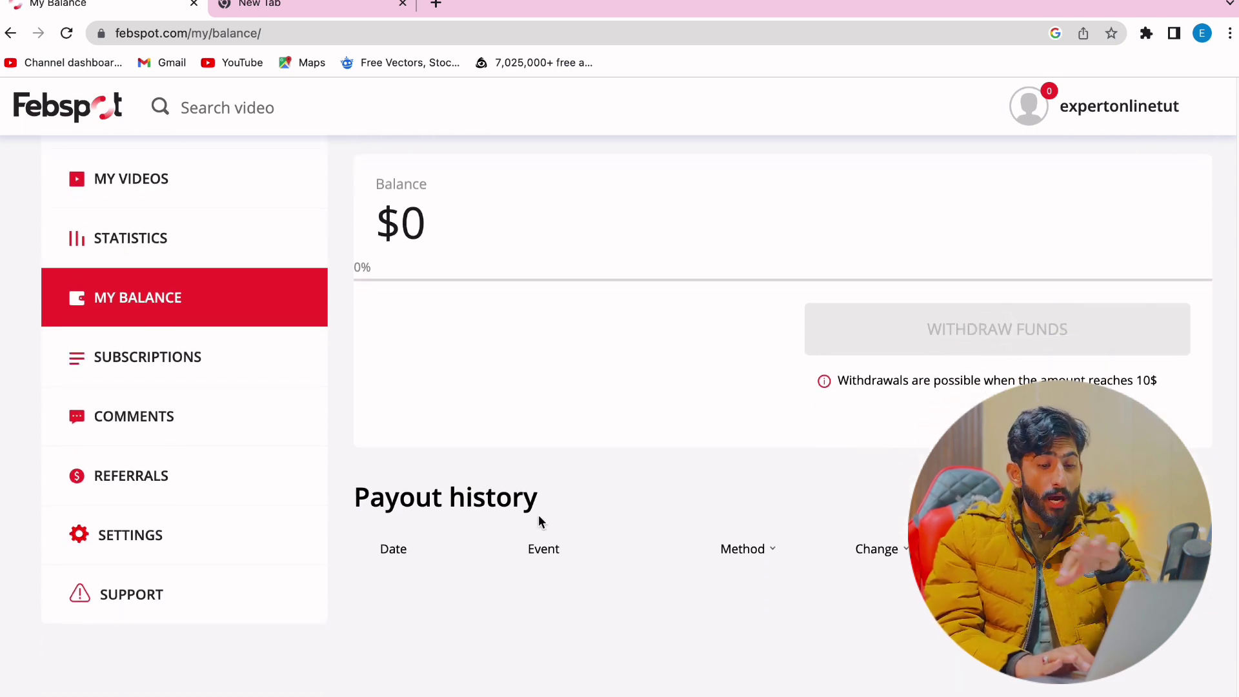
scroll(538, 520, "up", 2)
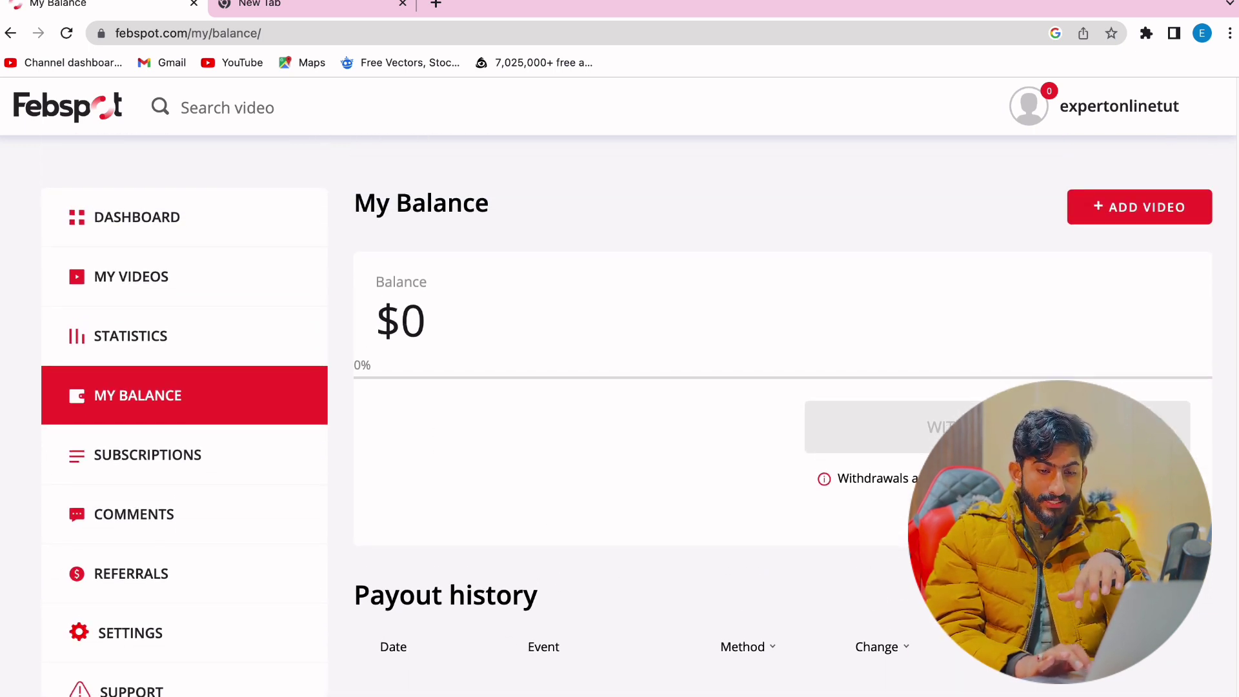
triple_click(874, 479)
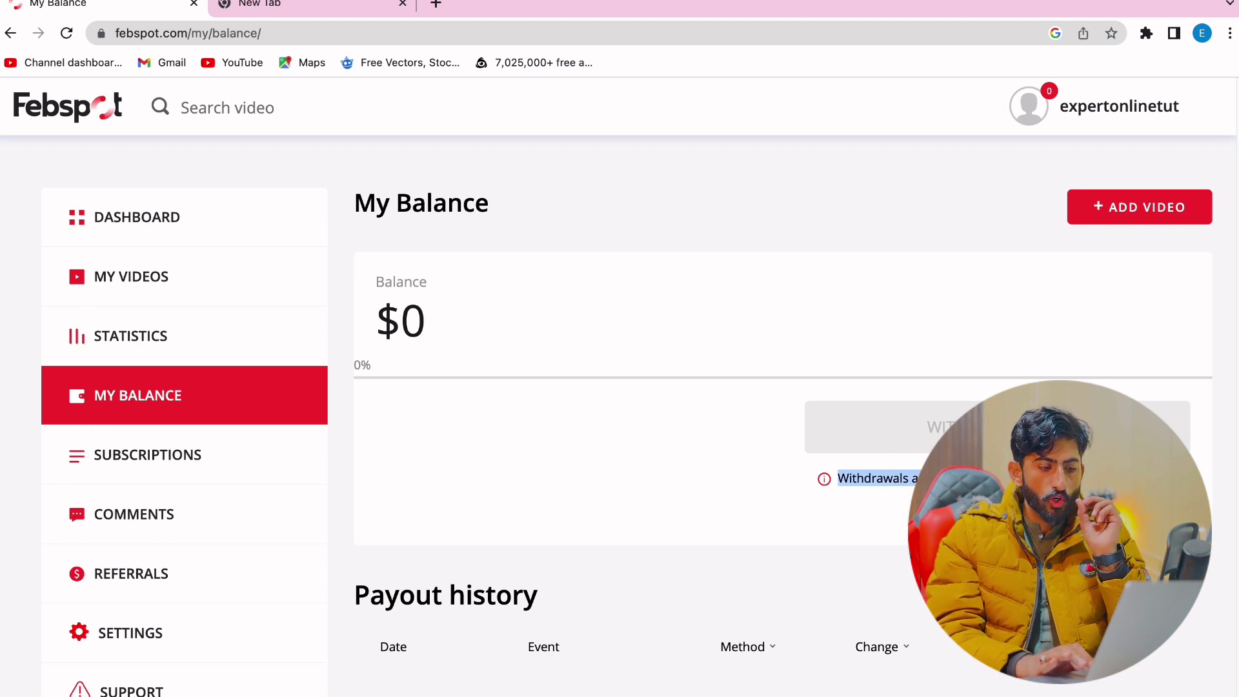
Review the Subscriptions and Comments pages, then examine the referral earnings and referral links
left_click(178, 458)
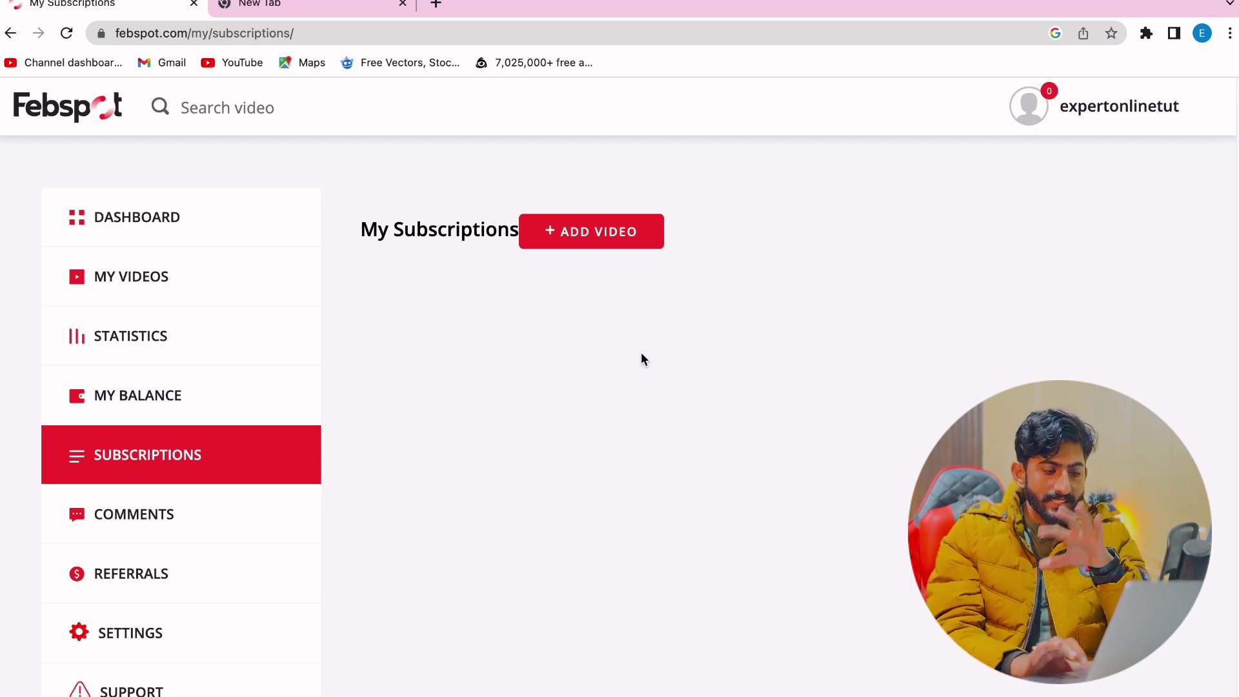
left_click(153, 520)
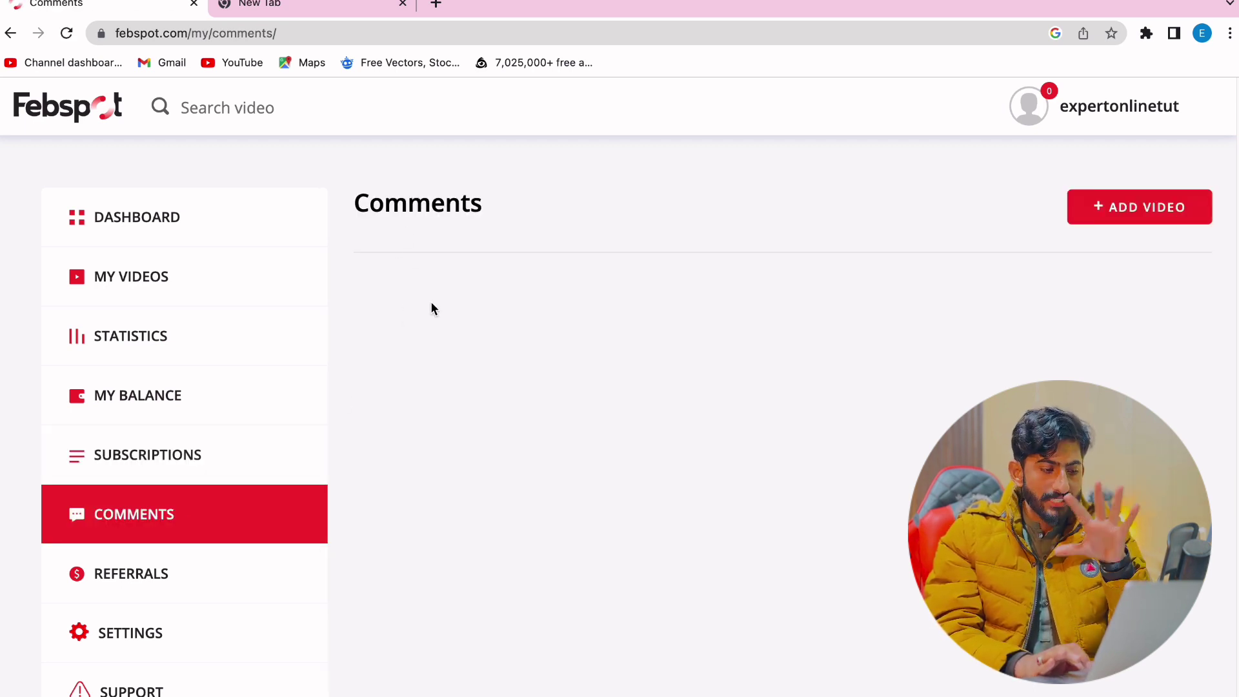
left_click(135, 588)
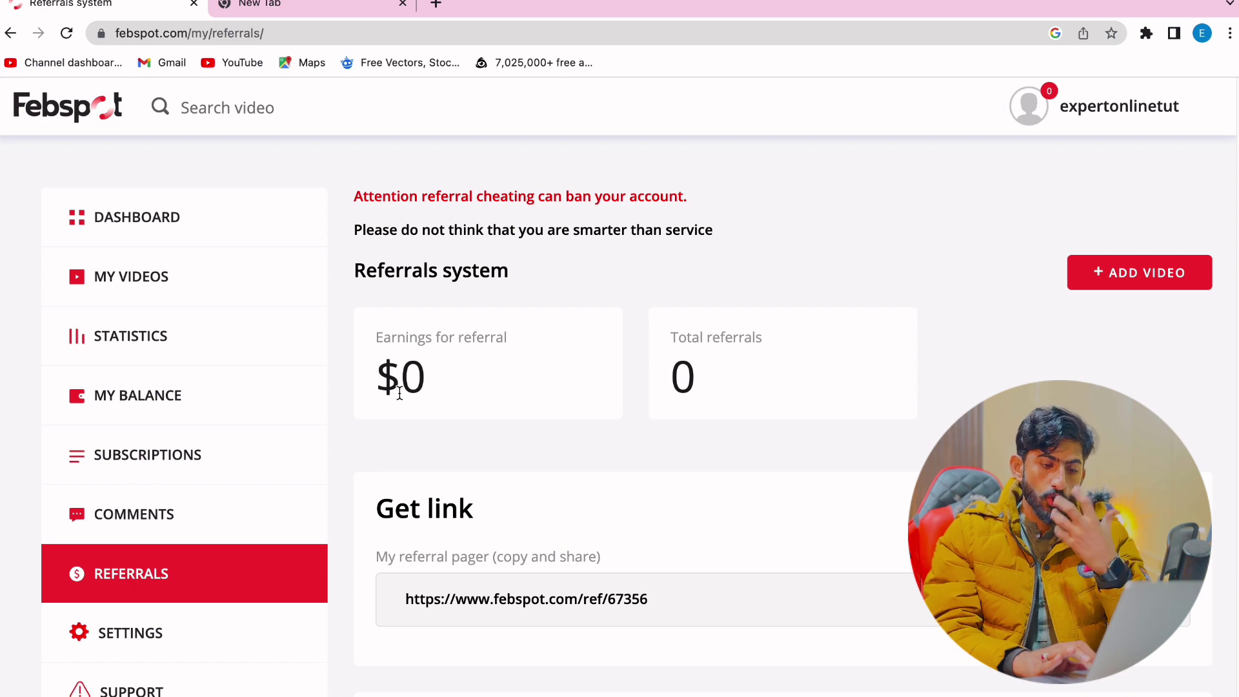
scroll(593, 600, "down", 3)
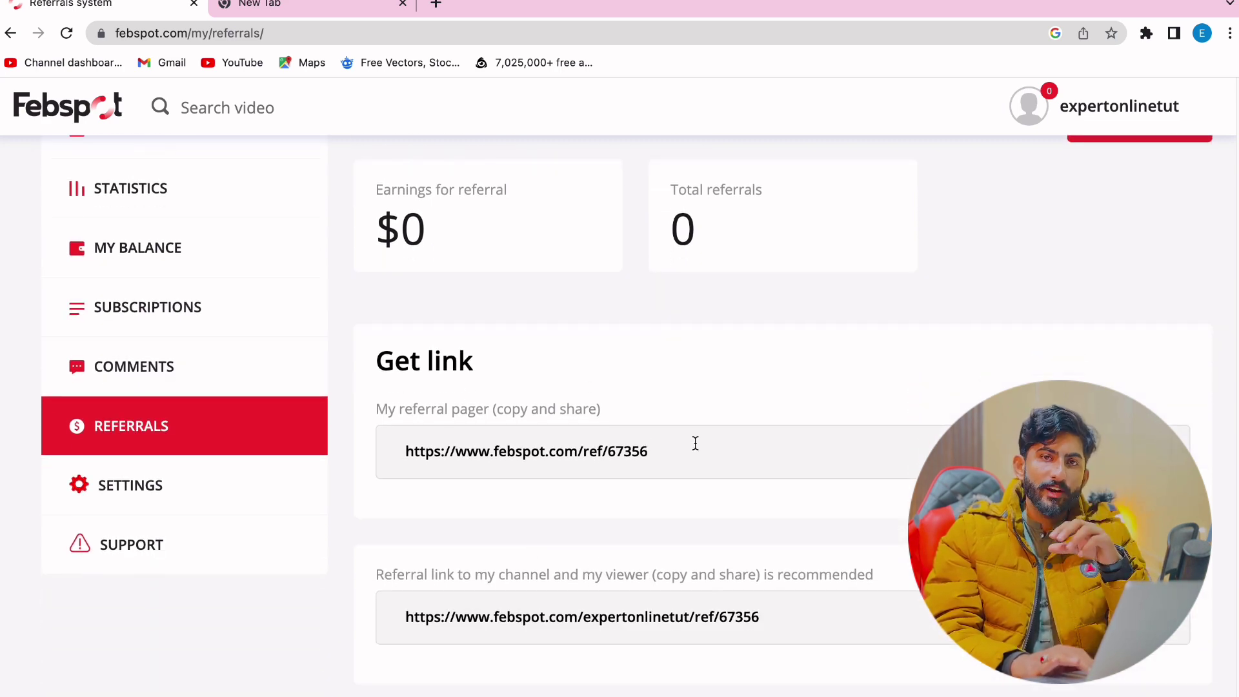
scroll(696, 443, "up", 3)
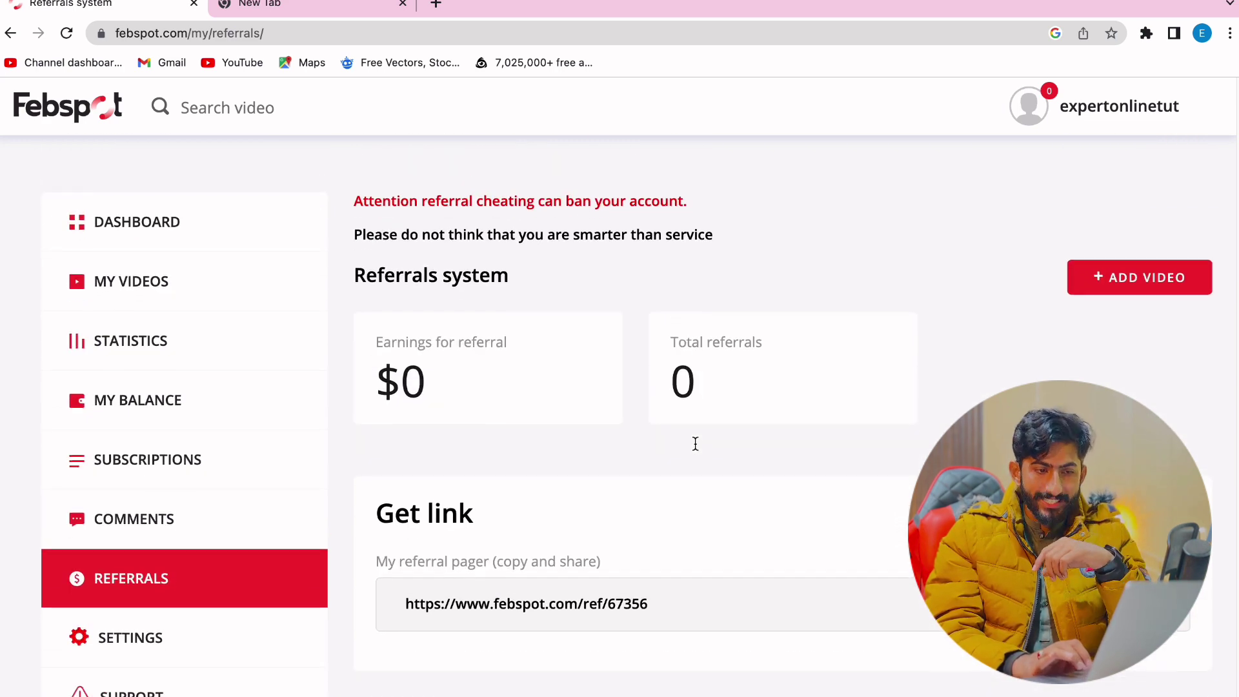
Open the account settings, set the age to 21 and choose Men as the gender
left_click(148, 639)
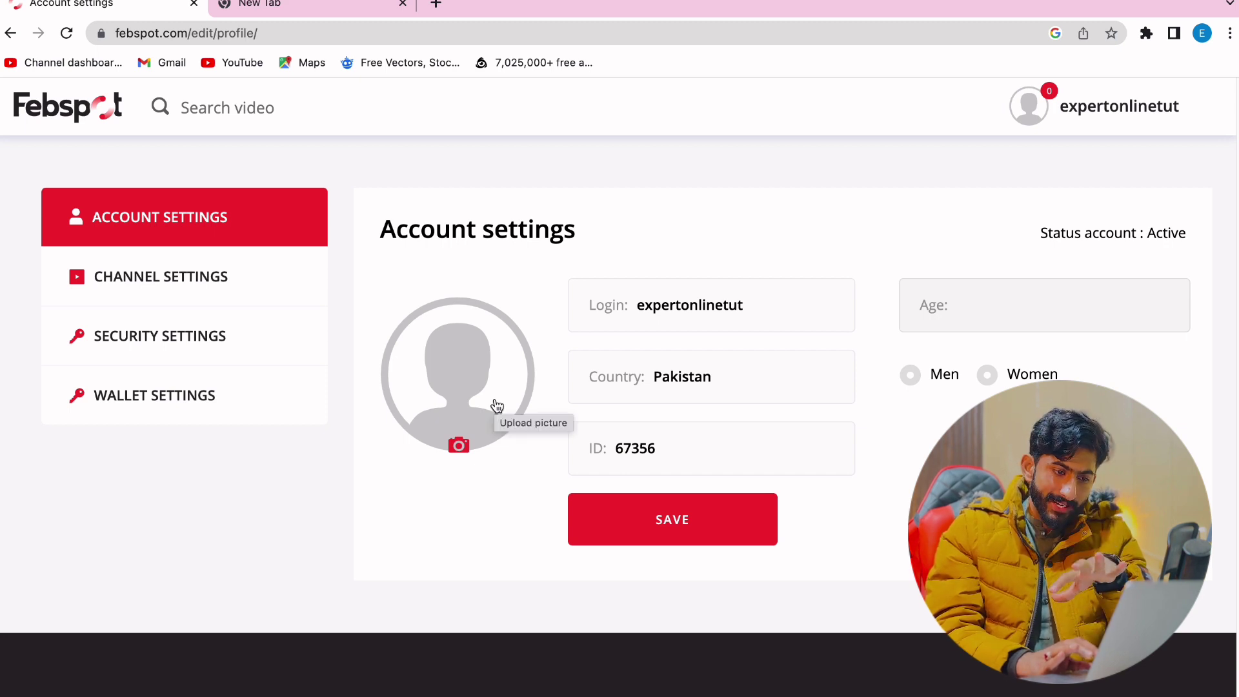
left_click(954, 314)
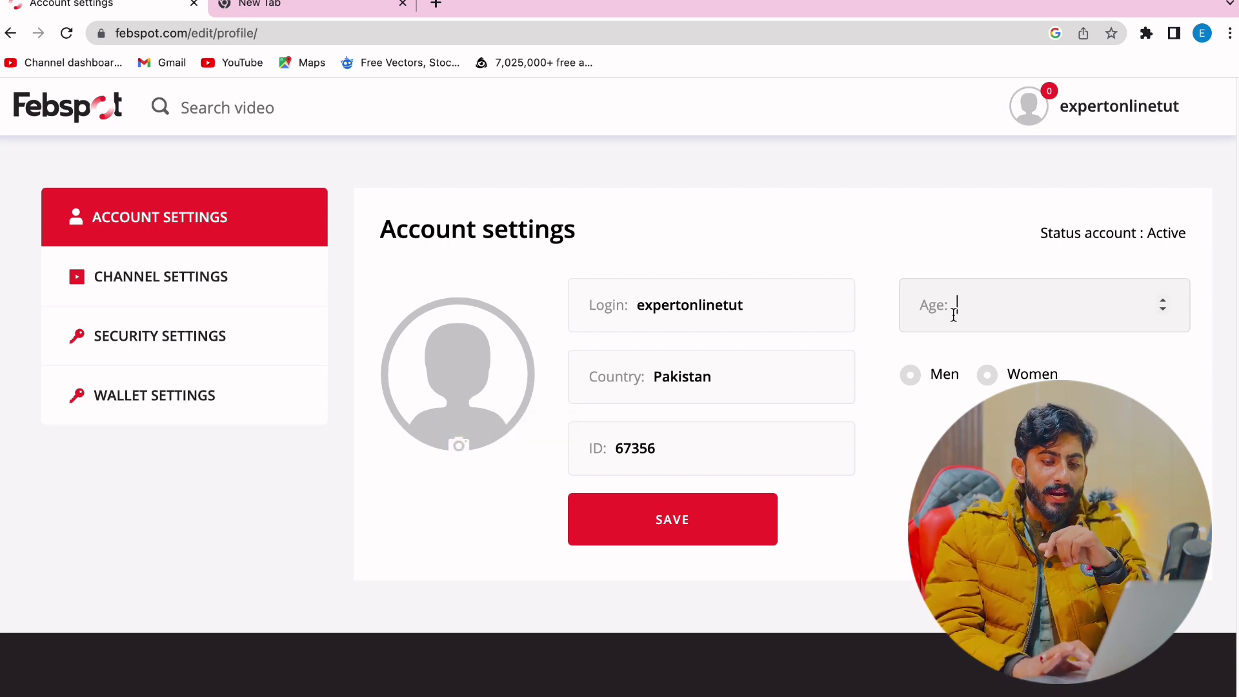
type("21")
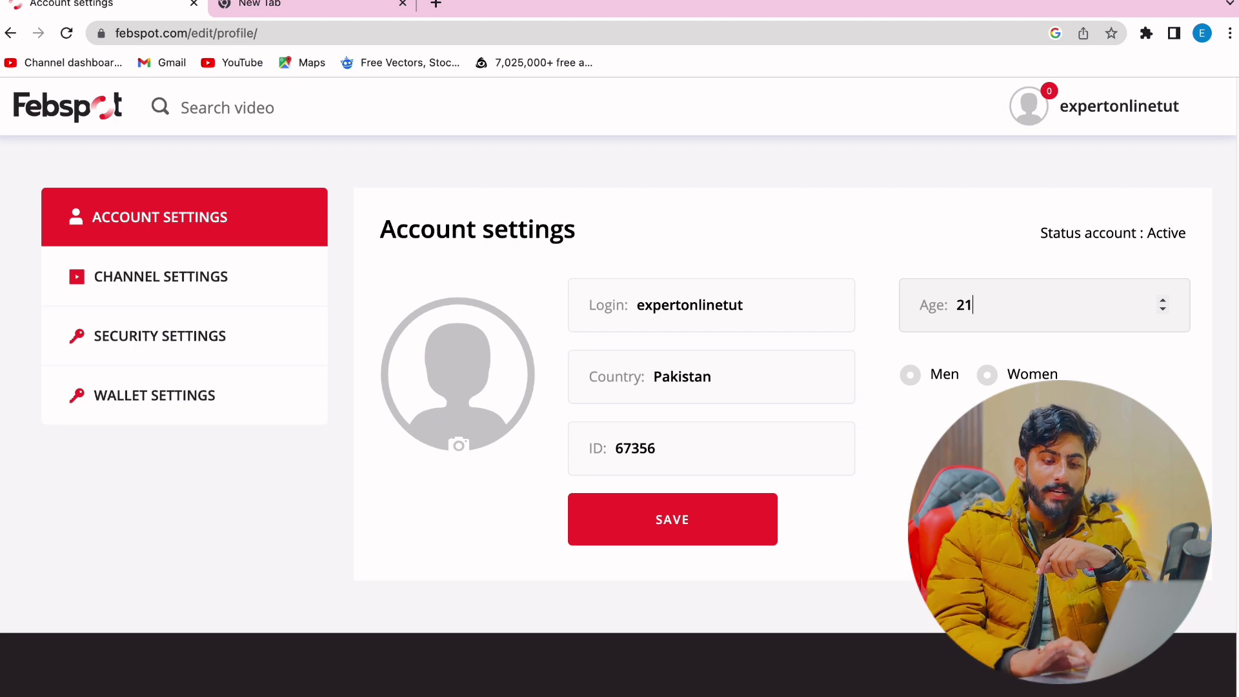
left_click(911, 377)
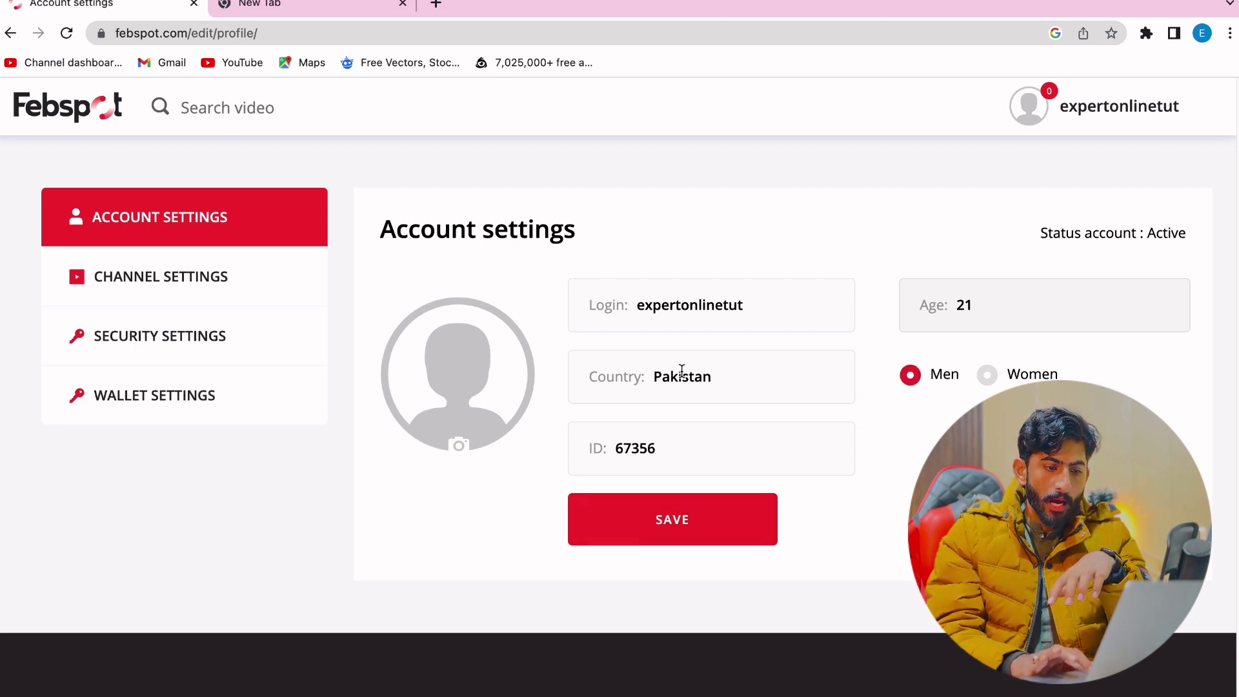
Upload the yellow-jacket portrait JPEG from the Downloads folder as the profile picture and save the account settings
left_click(458, 445)
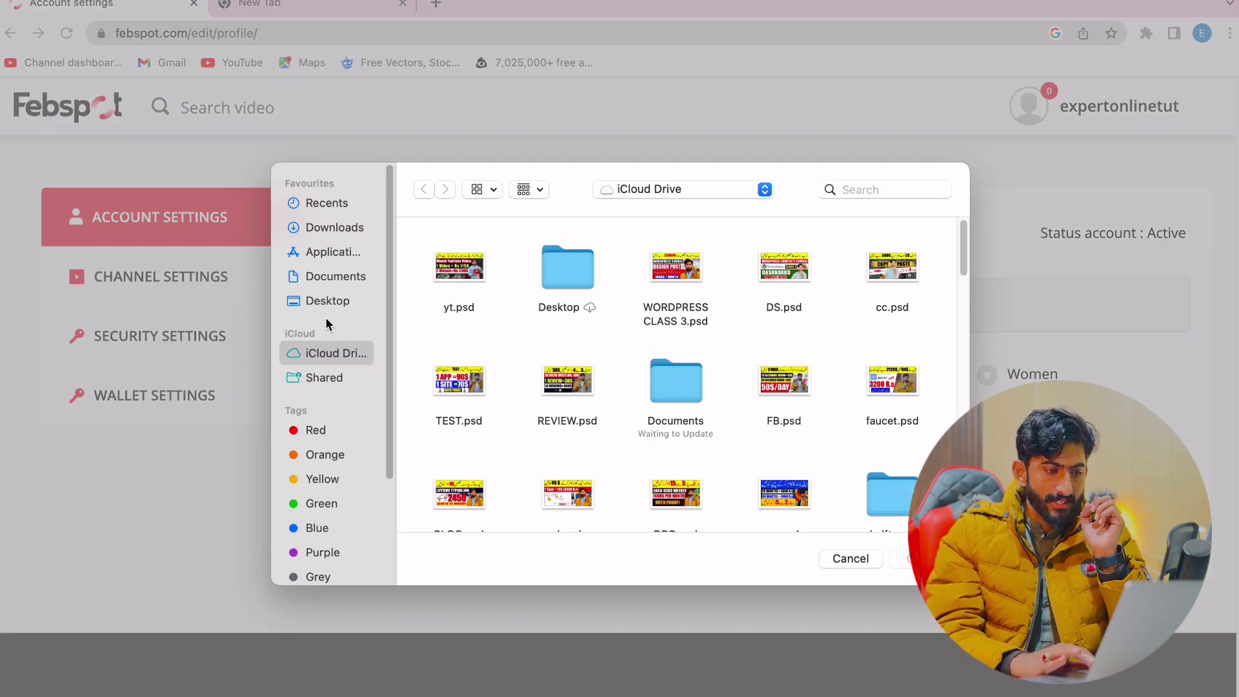
left_click(334, 211)
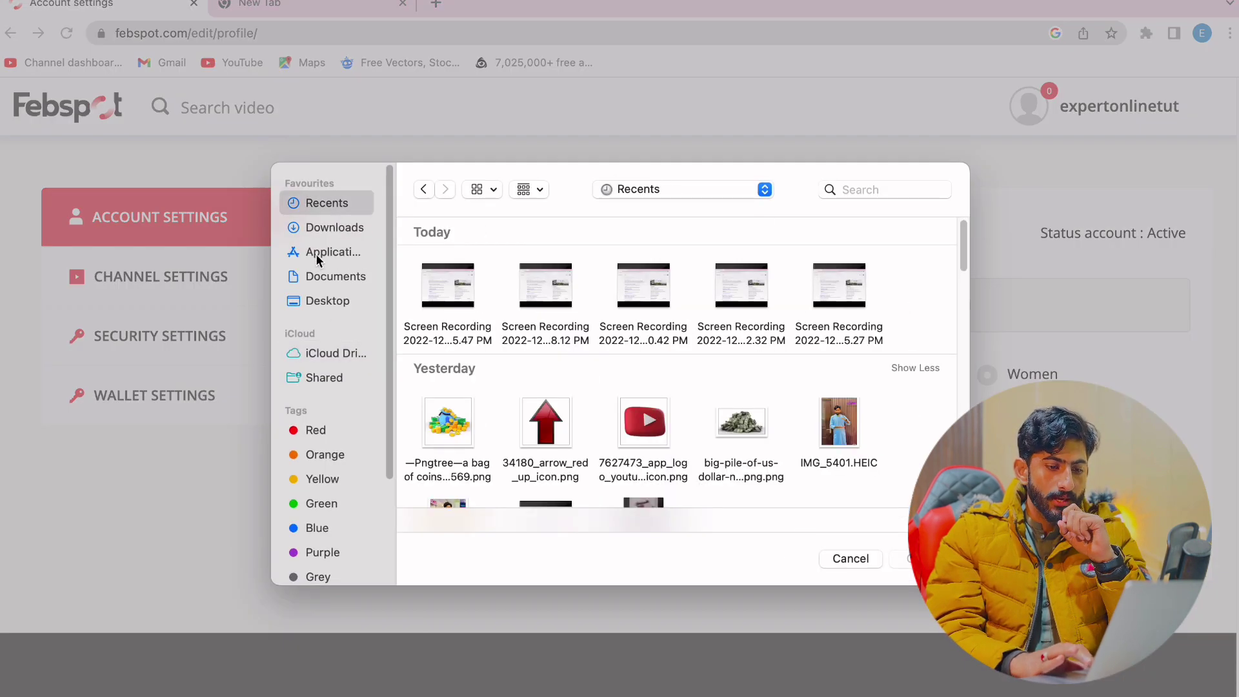
left_click(327, 302)
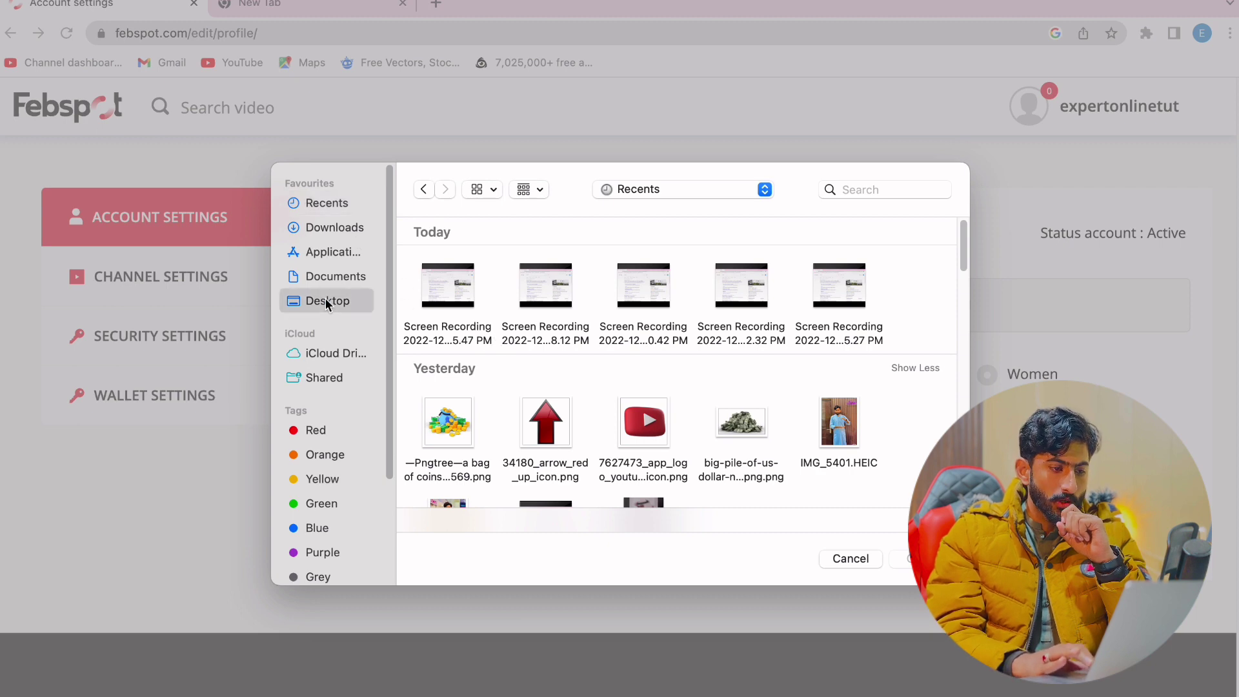
left_click(331, 225)
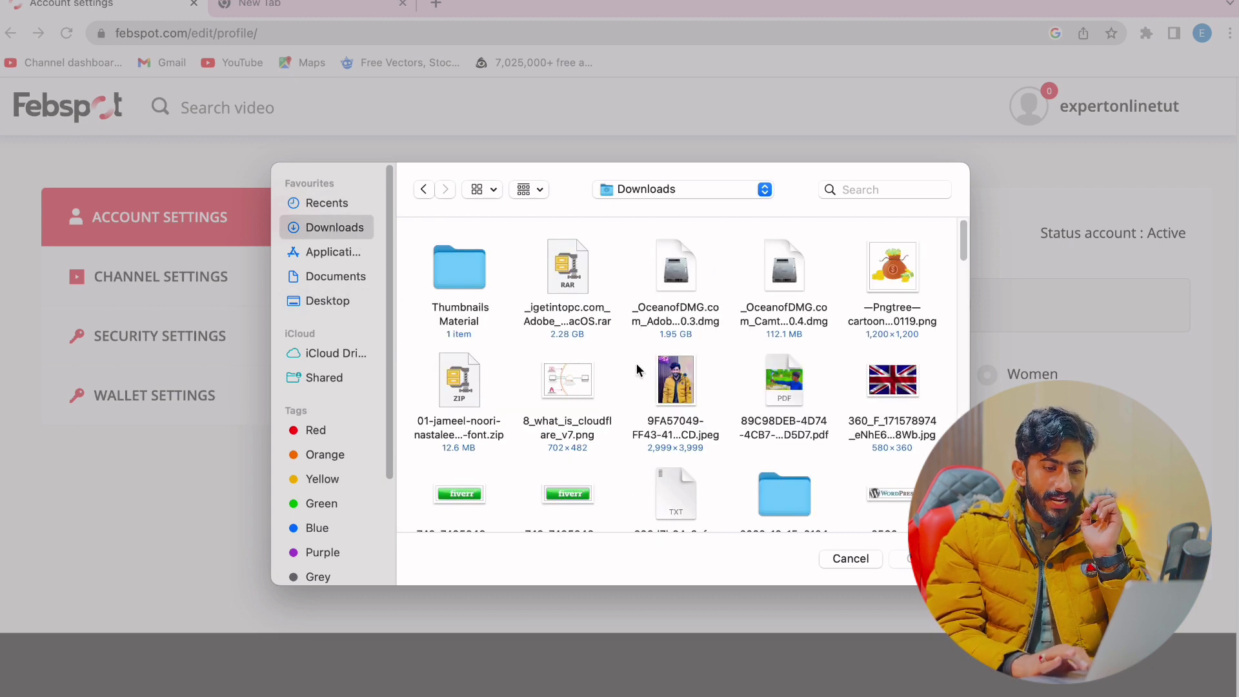
left_click(677, 384)
left_click(909, 559)
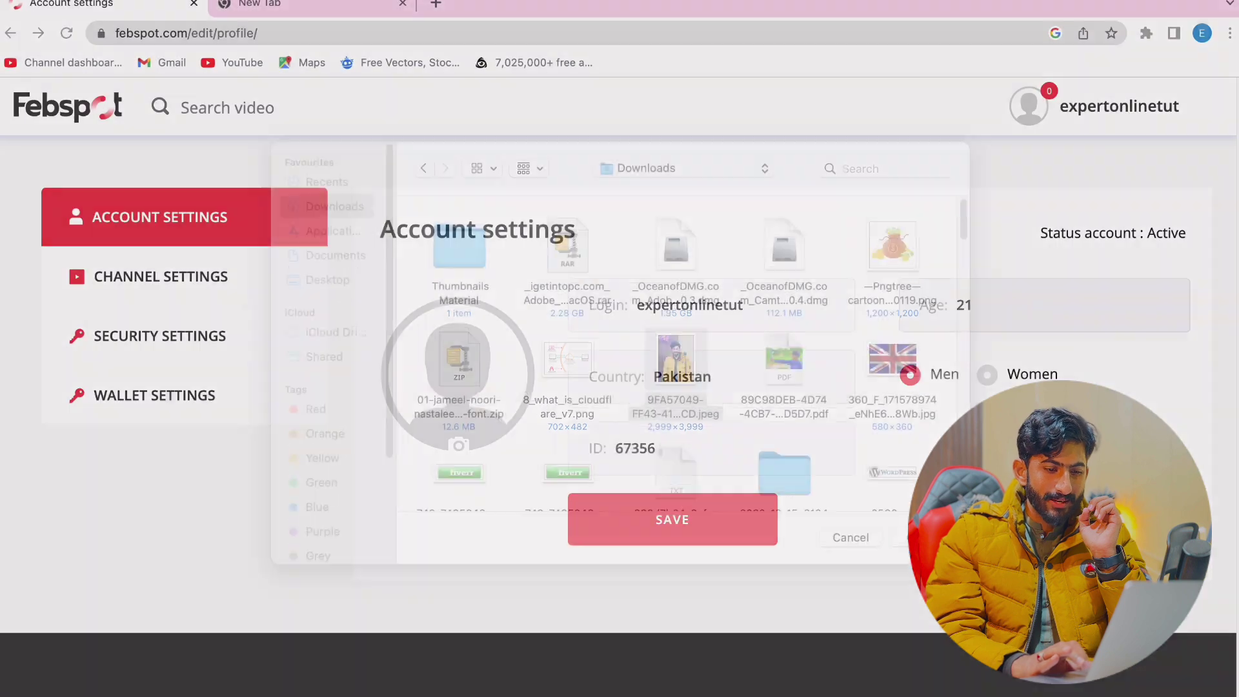
left_click(699, 527)
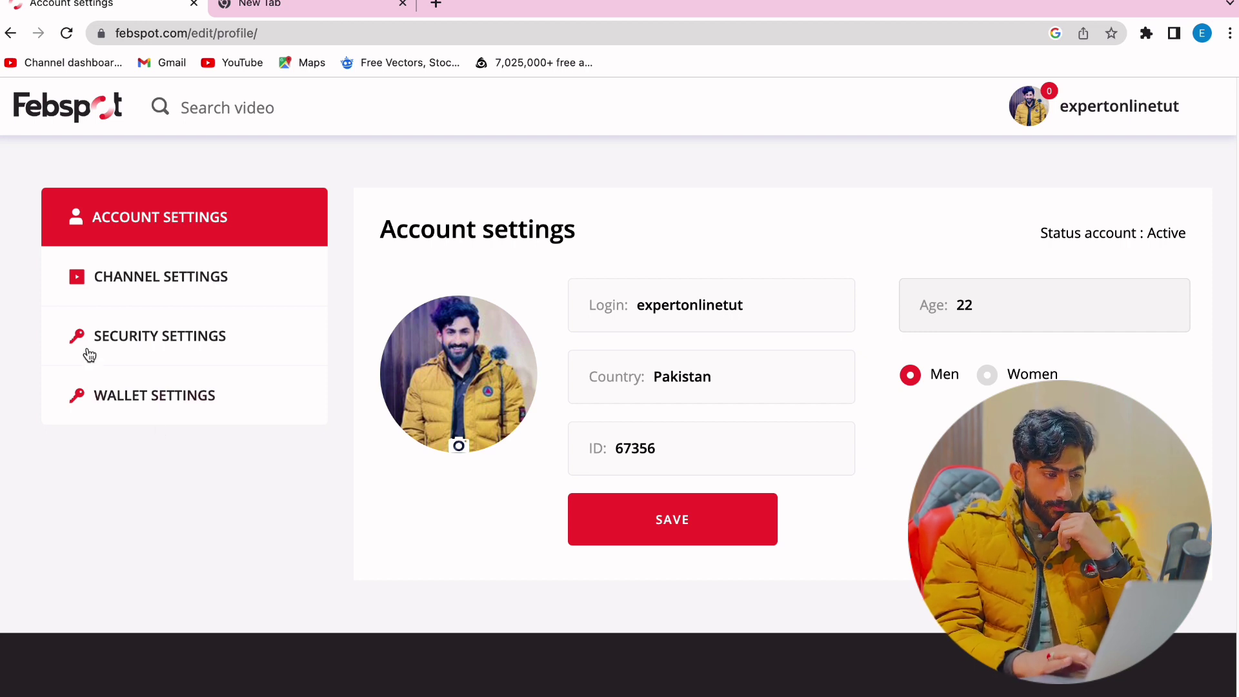
Open the channel settings and start editing the "About my channel" text
left_click(184, 289)
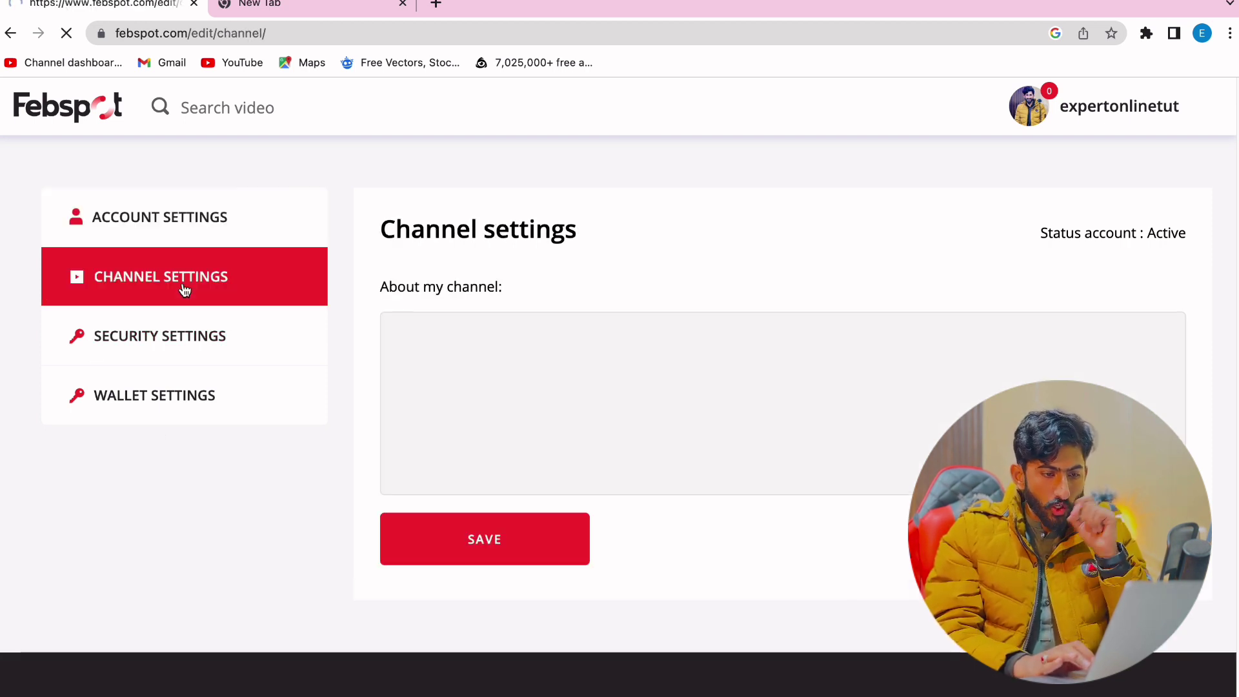
left_click(473, 355)
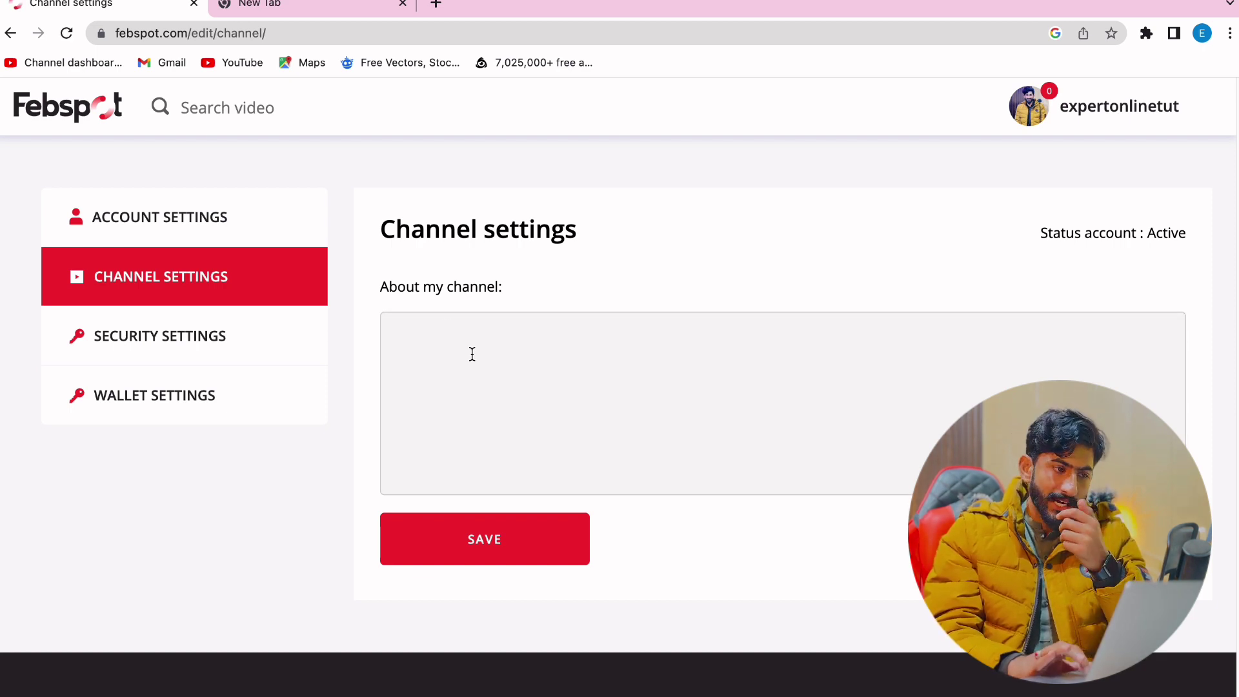
Switch to YouTube in the second browser tab, search for "expert online tutor" and open the Expert OnLine Tutor channel
left_click(277, 4)
left_click(239, 73)
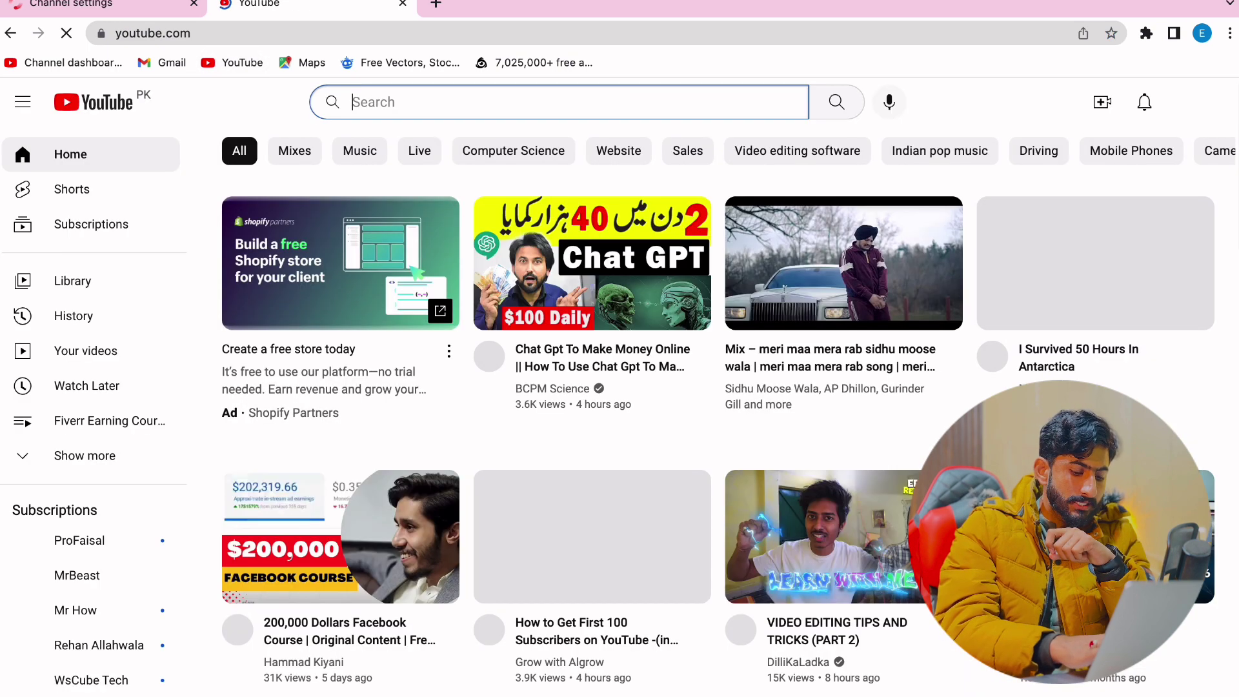
type("expert")
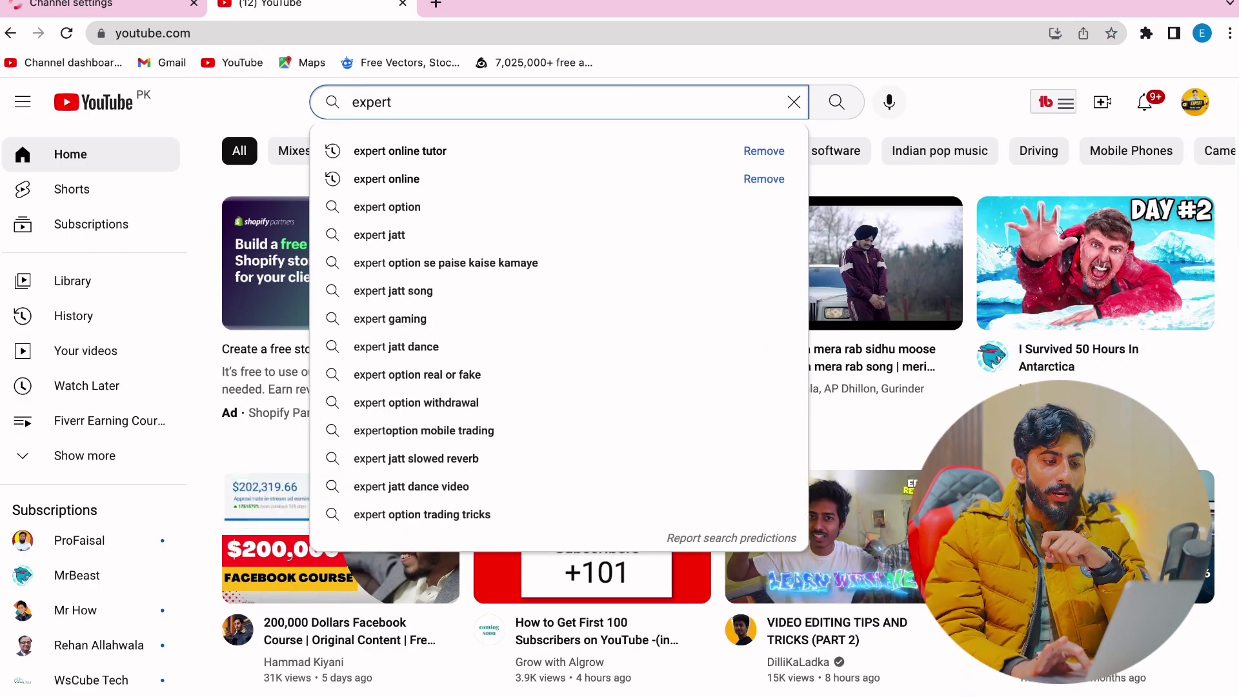
left_click(404, 150)
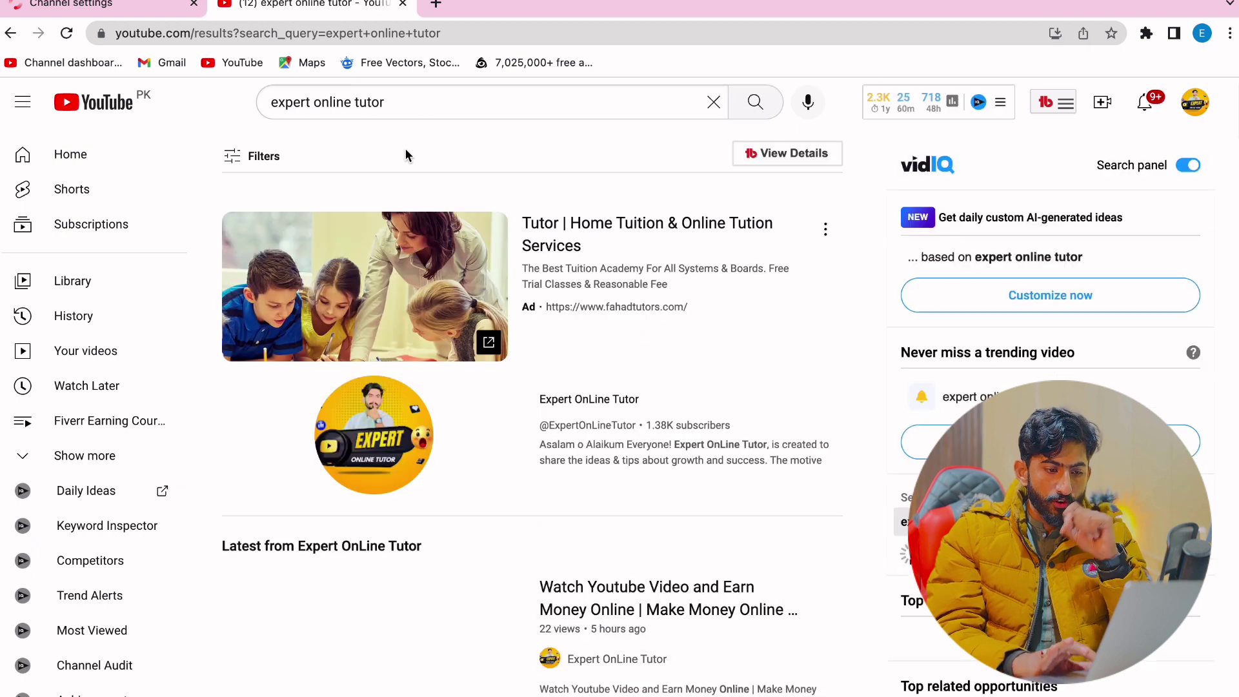
left_click(593, 402)
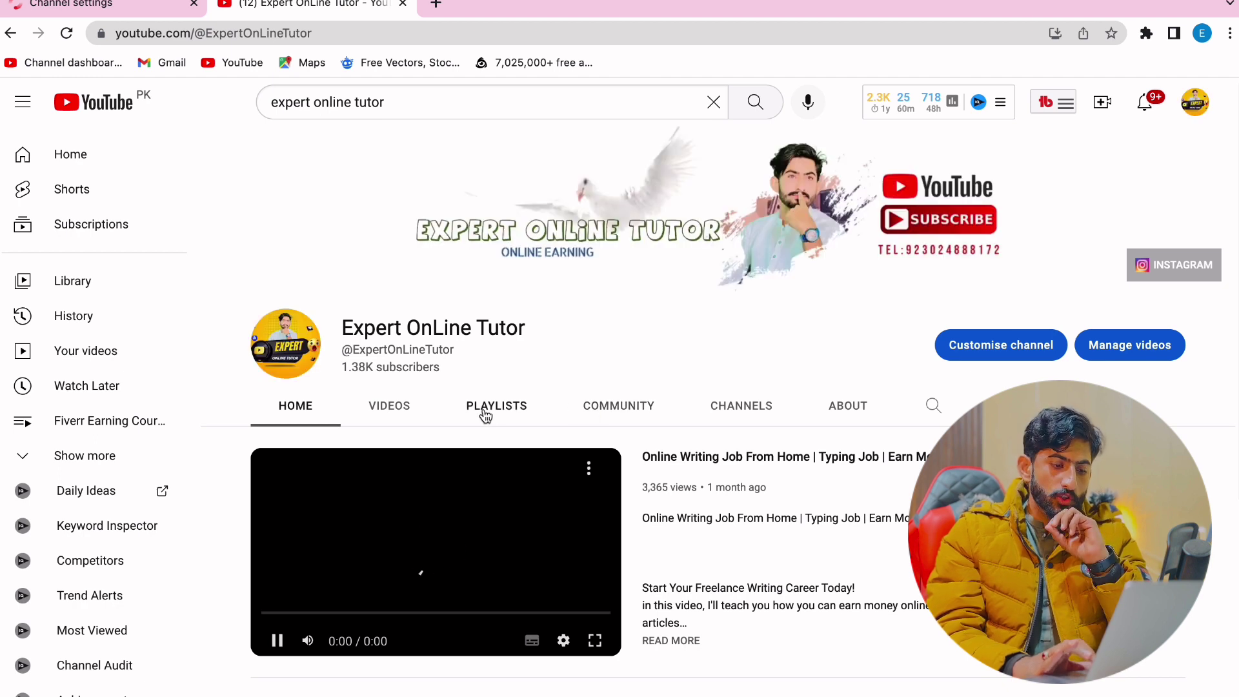
Open the channel's About section and copy the description from "Asalam o Alaikum Everyone!" through "Love from Expert OnLine Tutor"
left_click(486, 412)
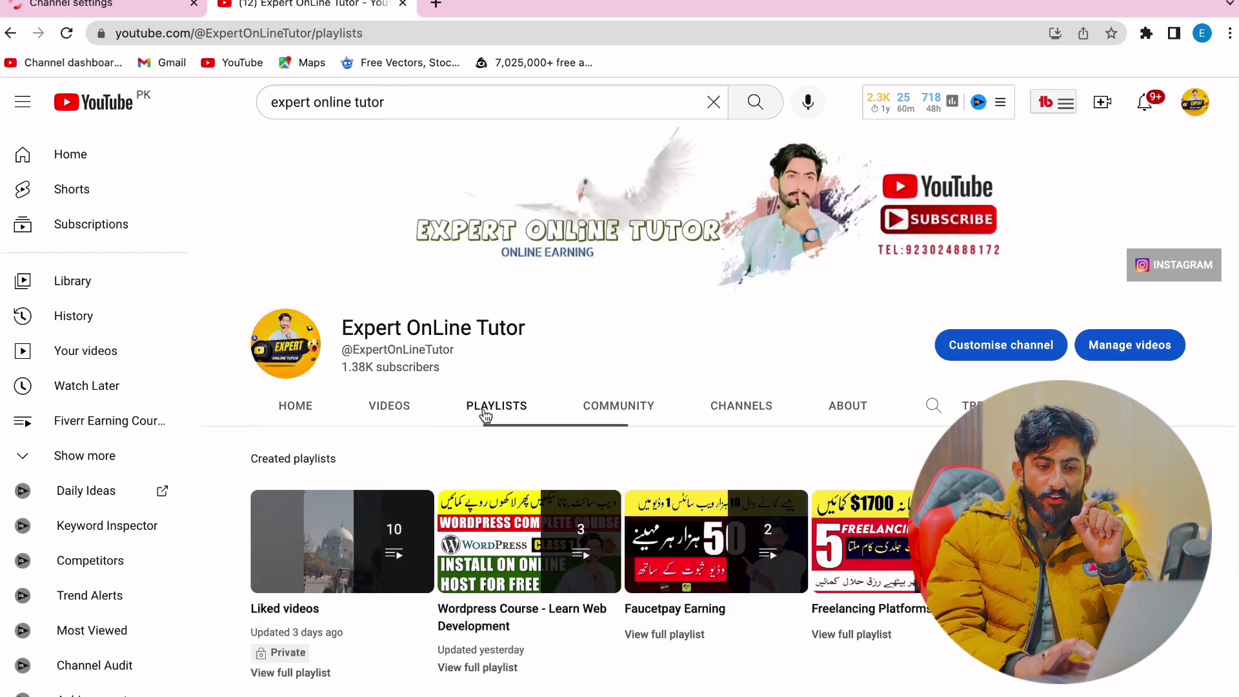
left_click(850, 411)
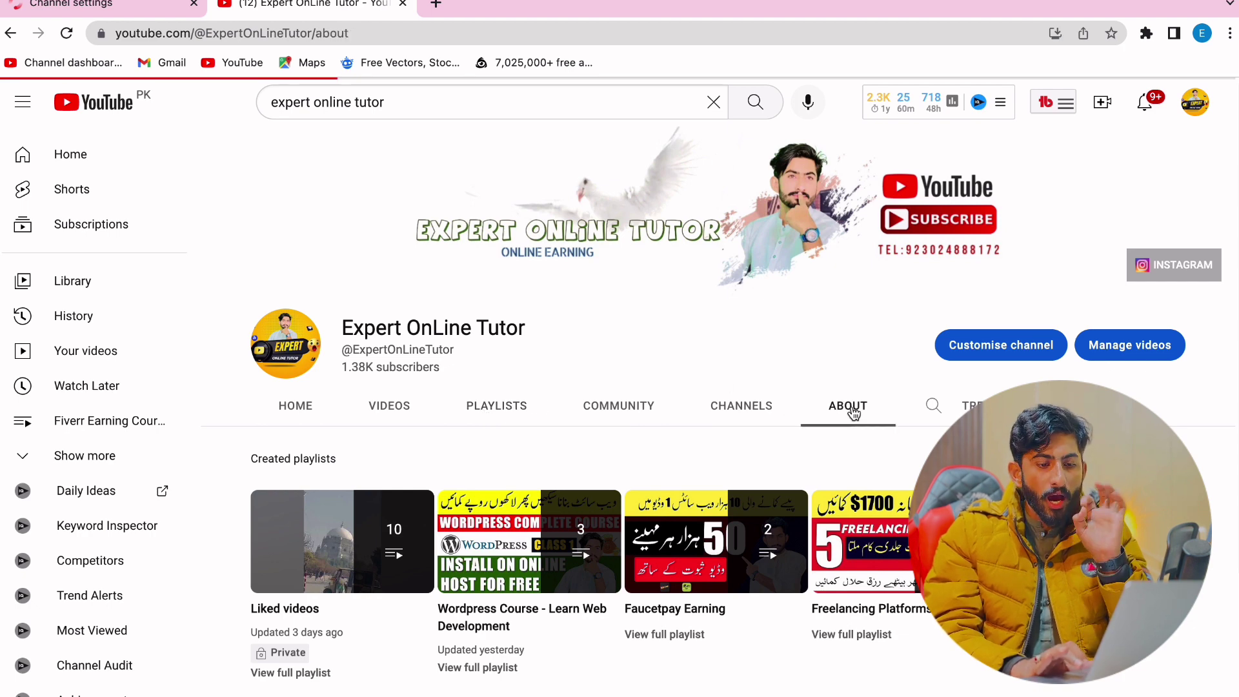
scroll(673, 483, "down", 2)
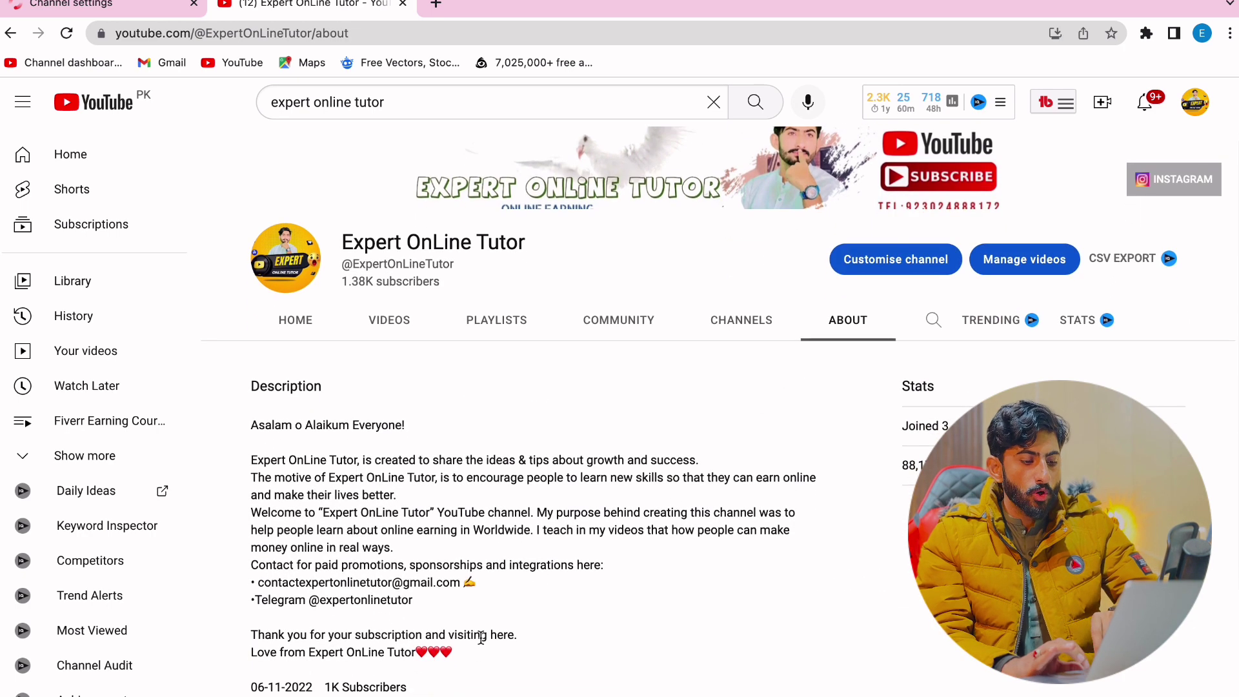
left_click_drag(481, 651, 231, 431)
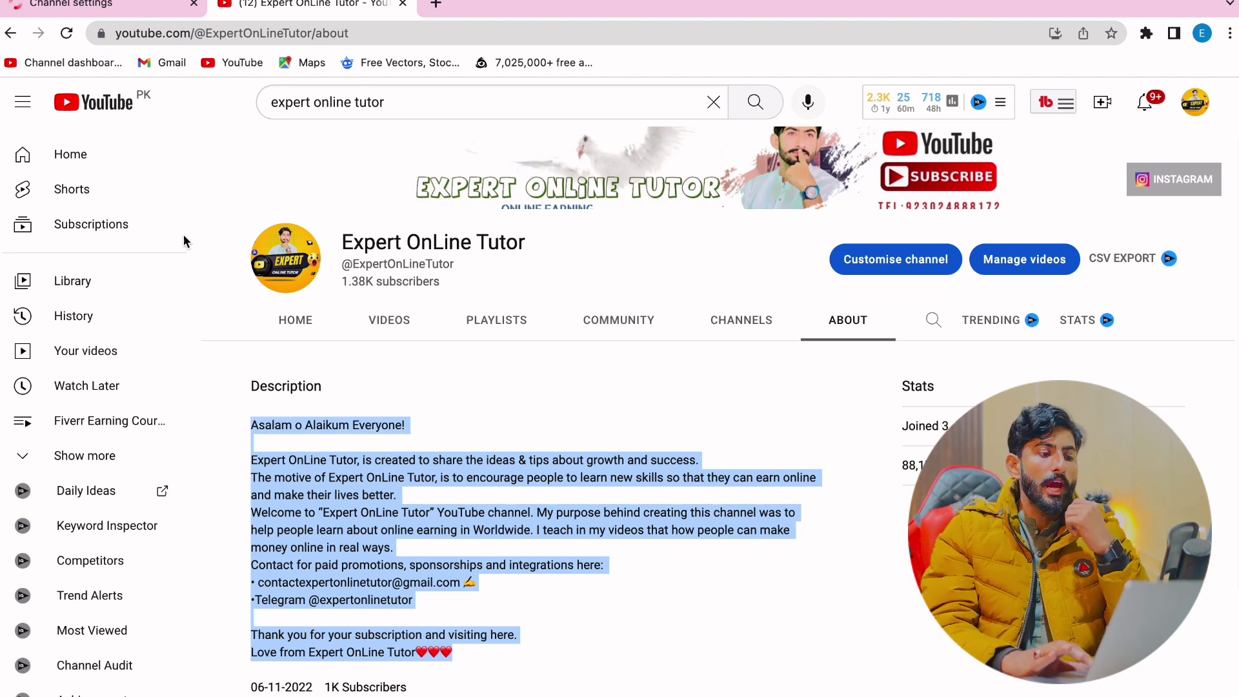
Return to the Febspot channel settings, paste the copied description into "About my channel" and save it
left_click(102, 7)
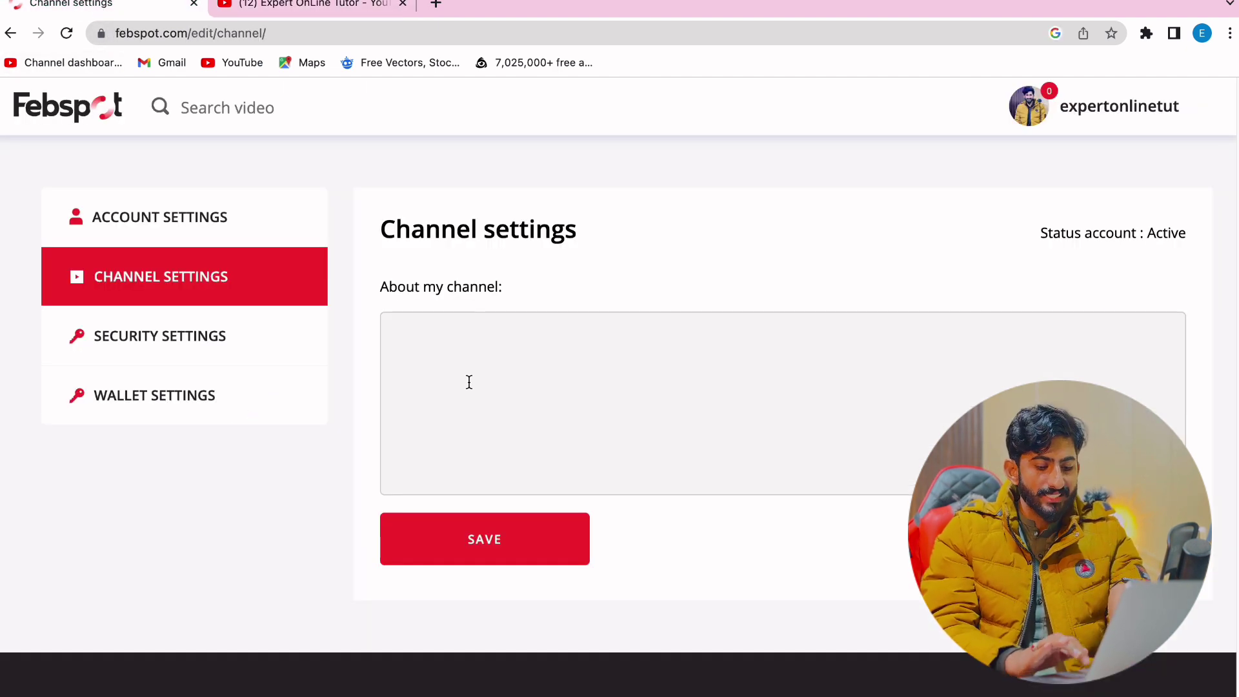
key("super+v")
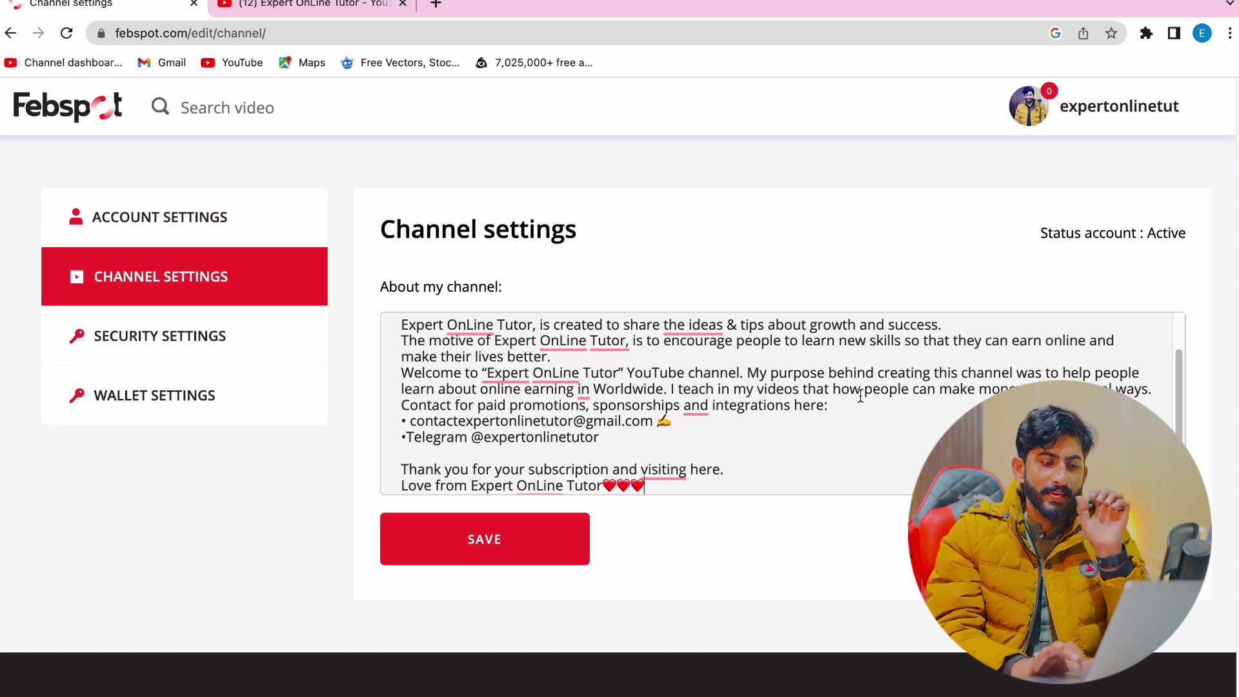
double_click(657, 366)
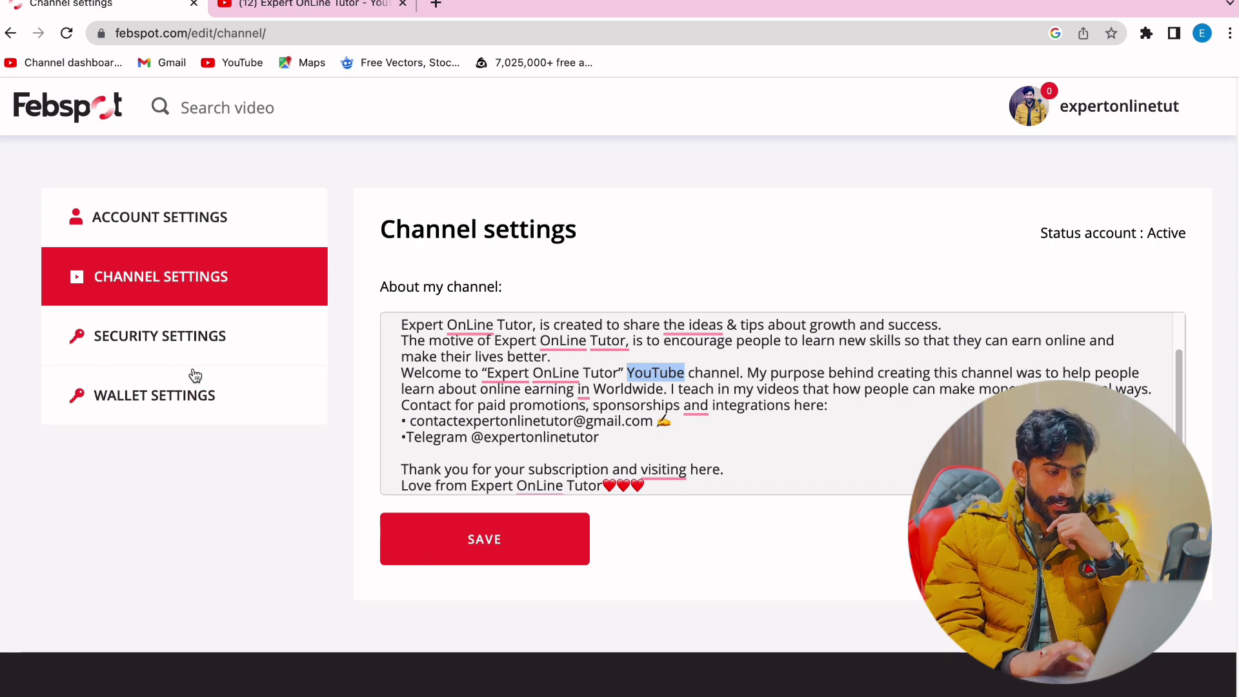
left_click(489, 527)
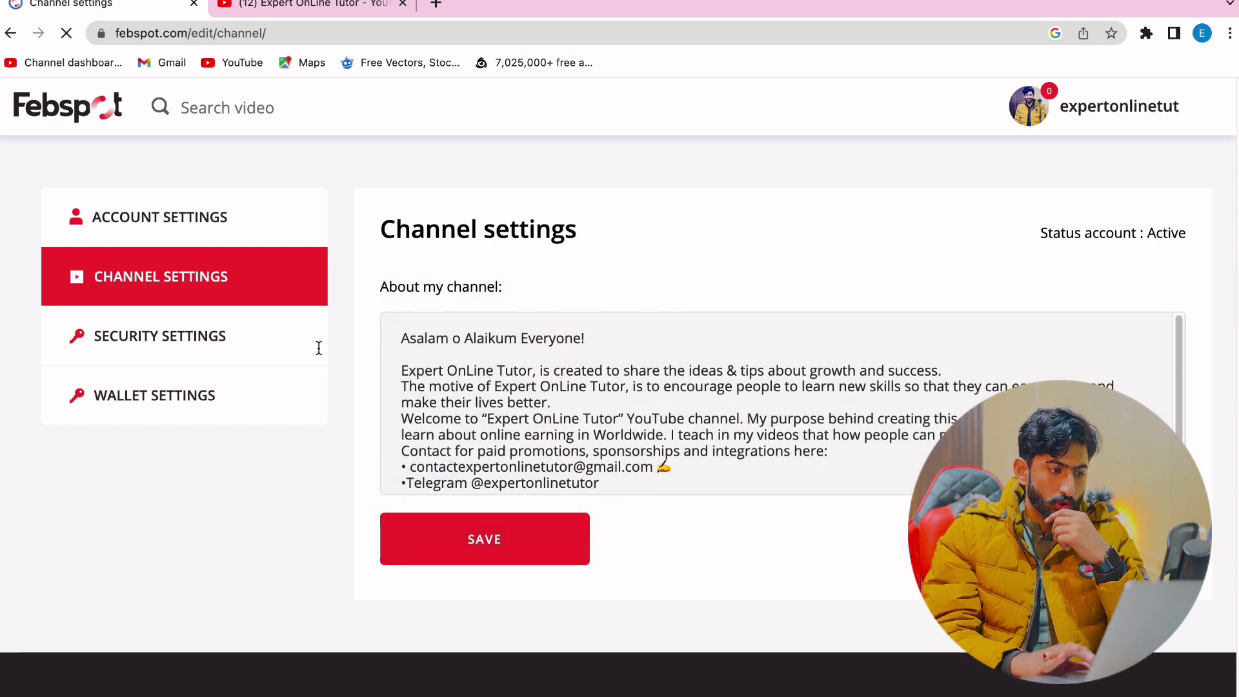
Examine the security settings and the wallet settings for cards, PayPal, bank accounts and USDT TRC-20
left_click(129, 347)
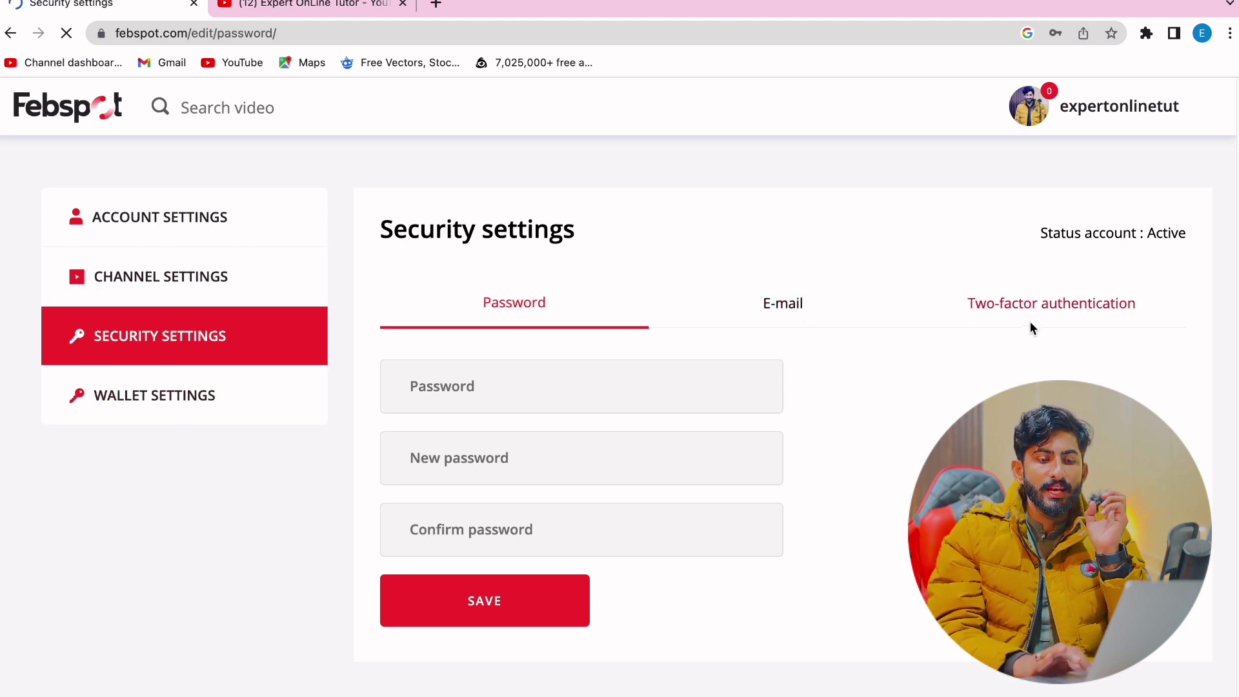
triple_click(1079, 241)
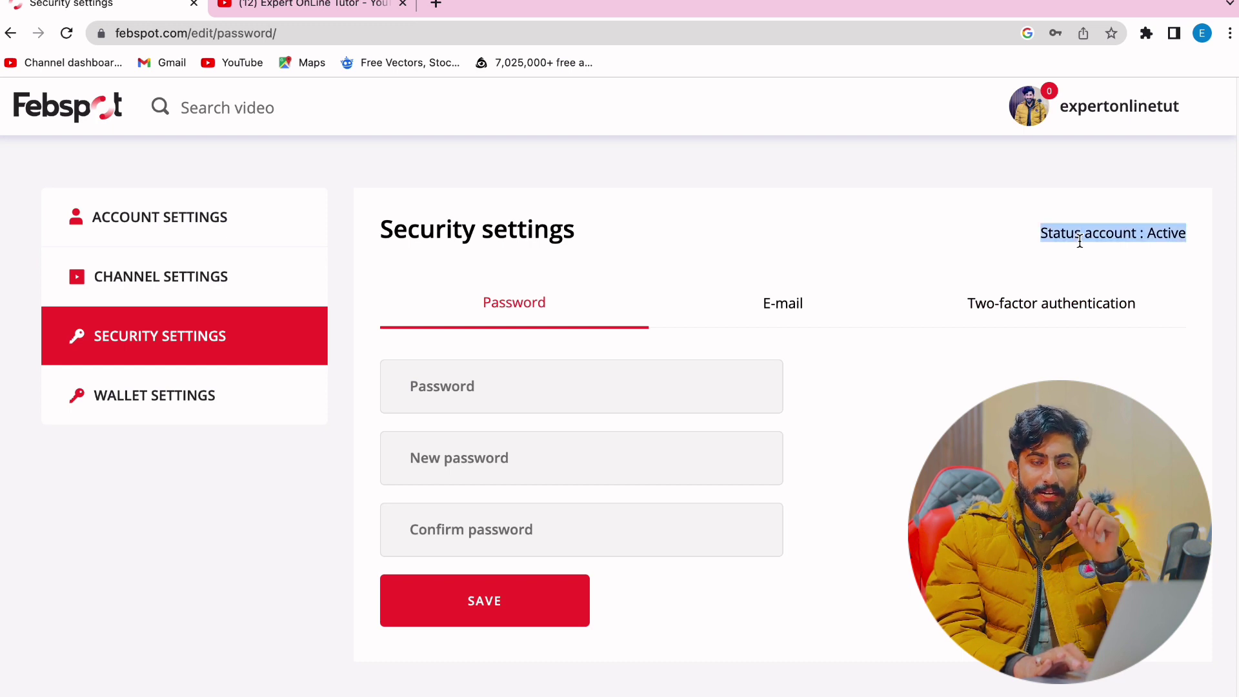
left_click(187, 404)
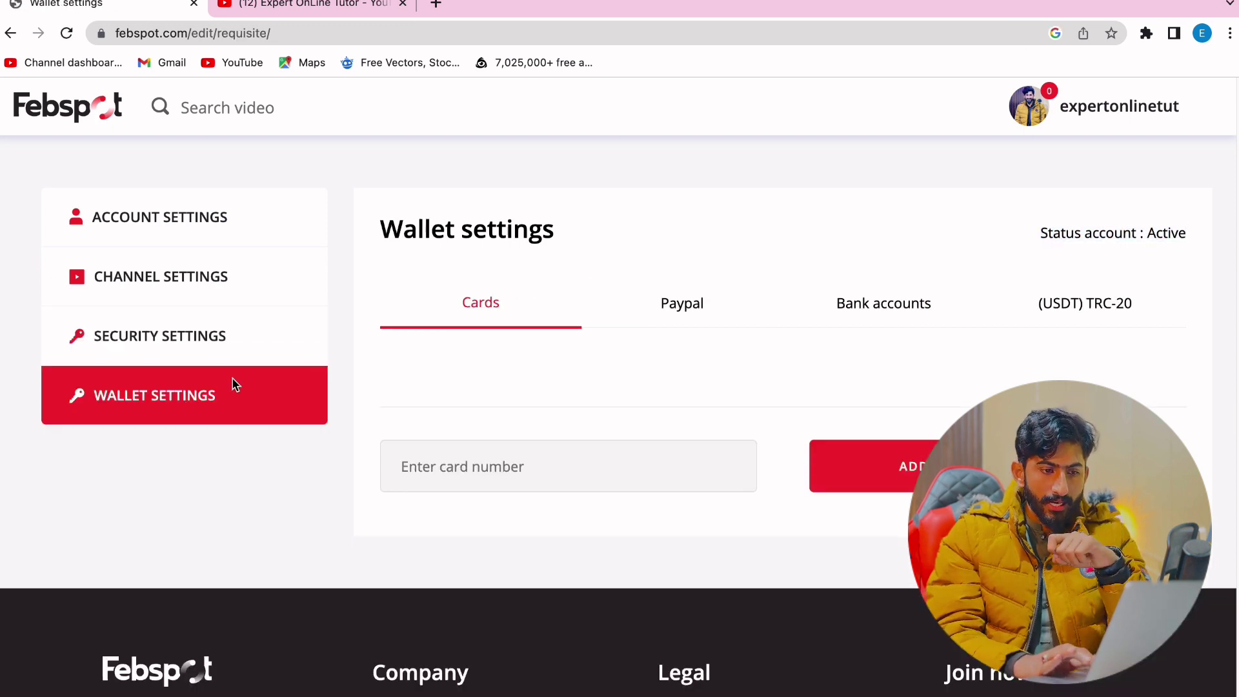
left_click(1065, 304)
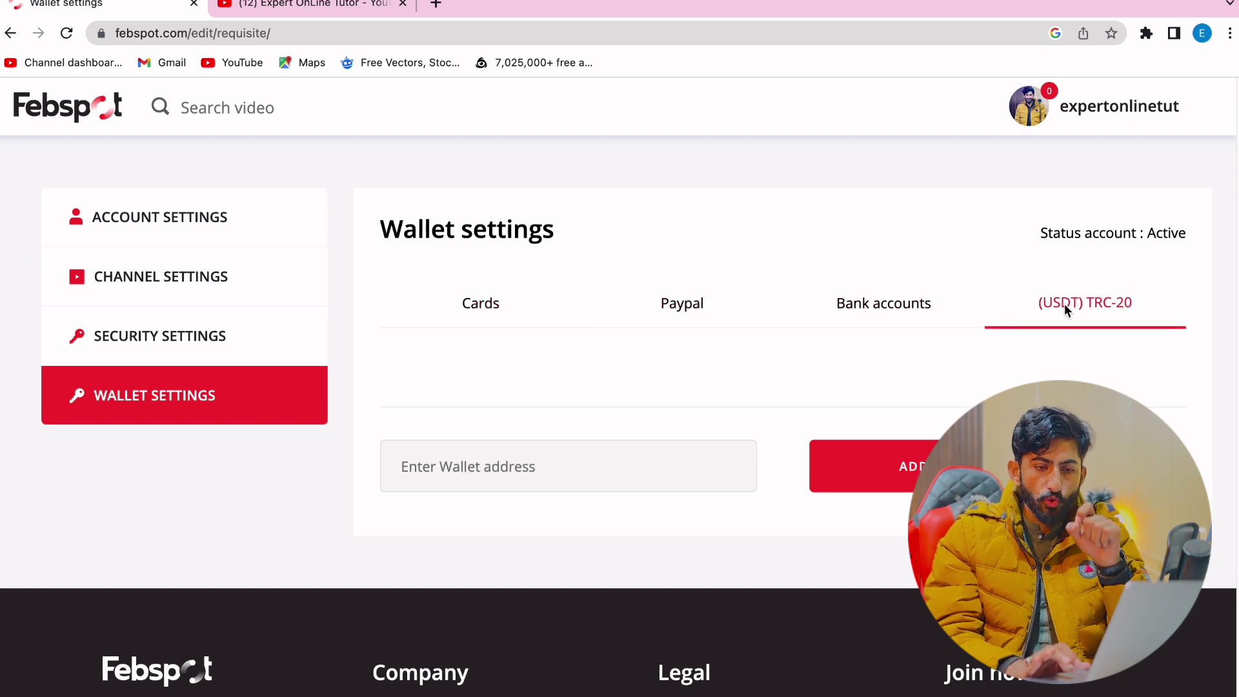
left_click(877, 311)
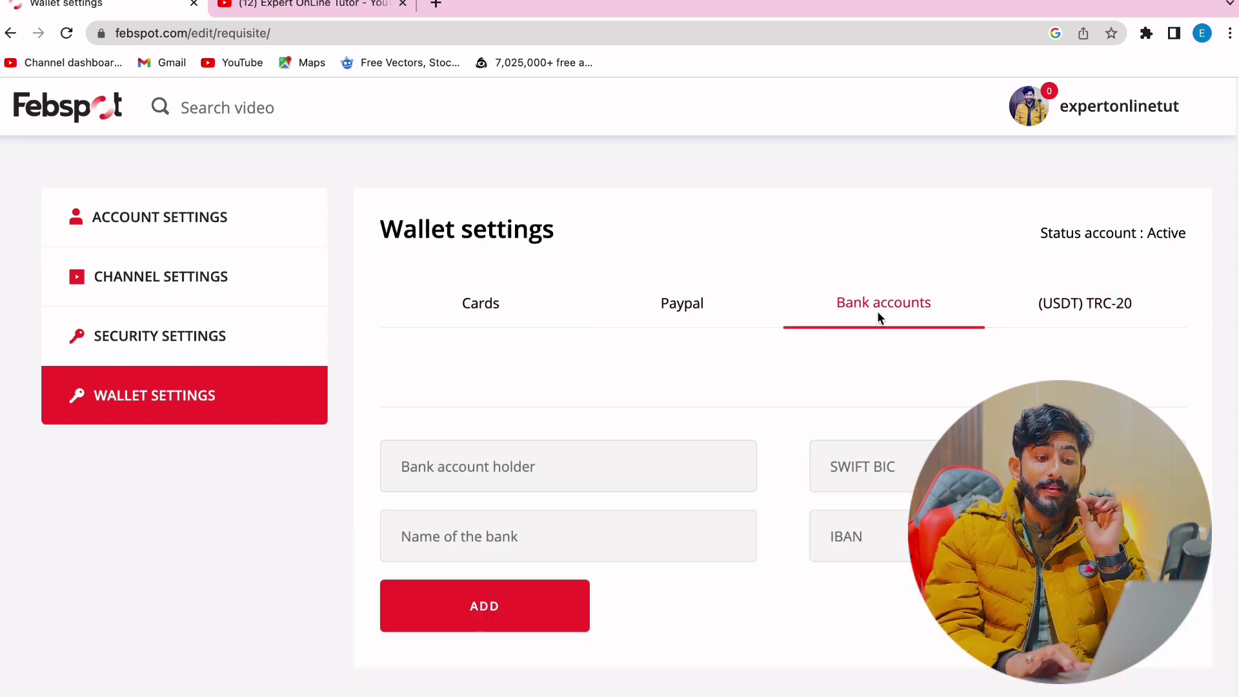
left_click(656, 305)
left_click(438, 309)
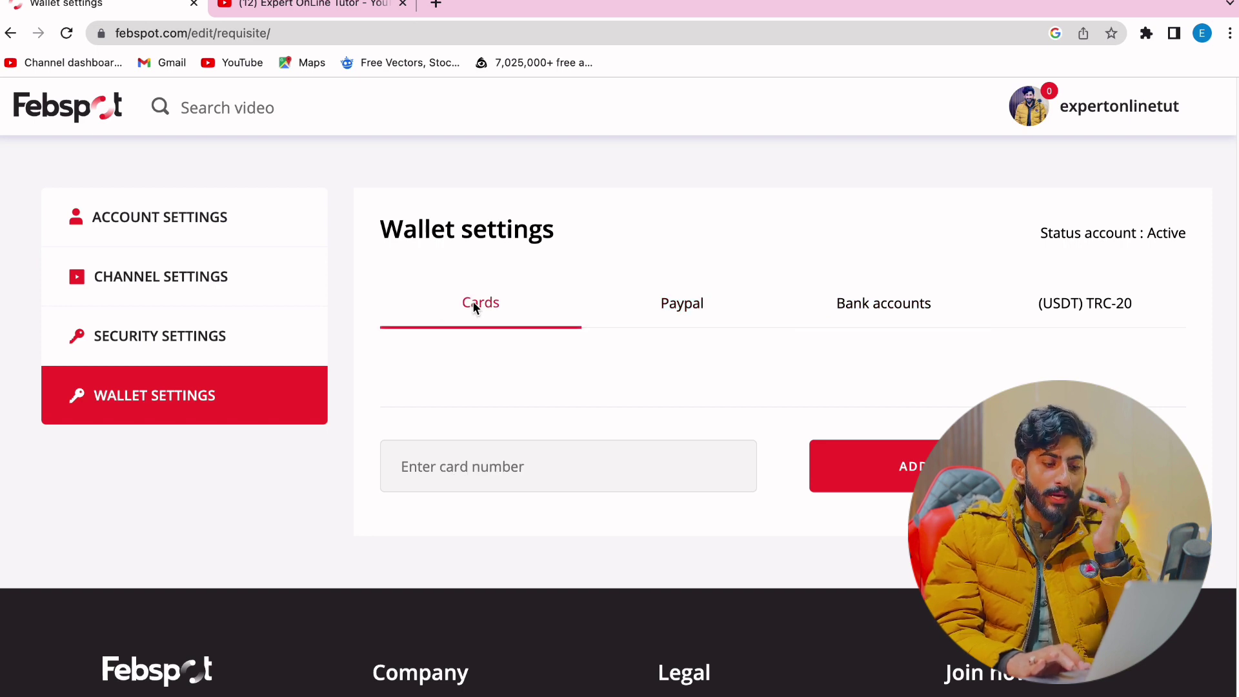
left_click(1077, 289)
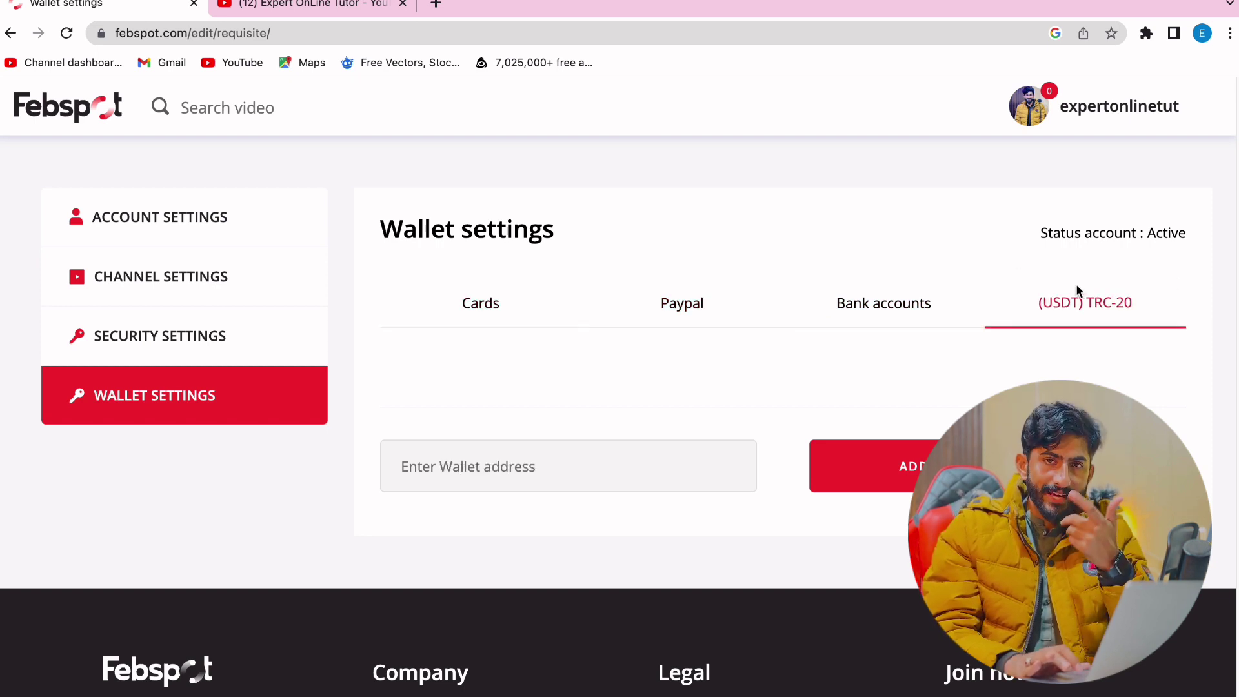
left_click(800, 307)
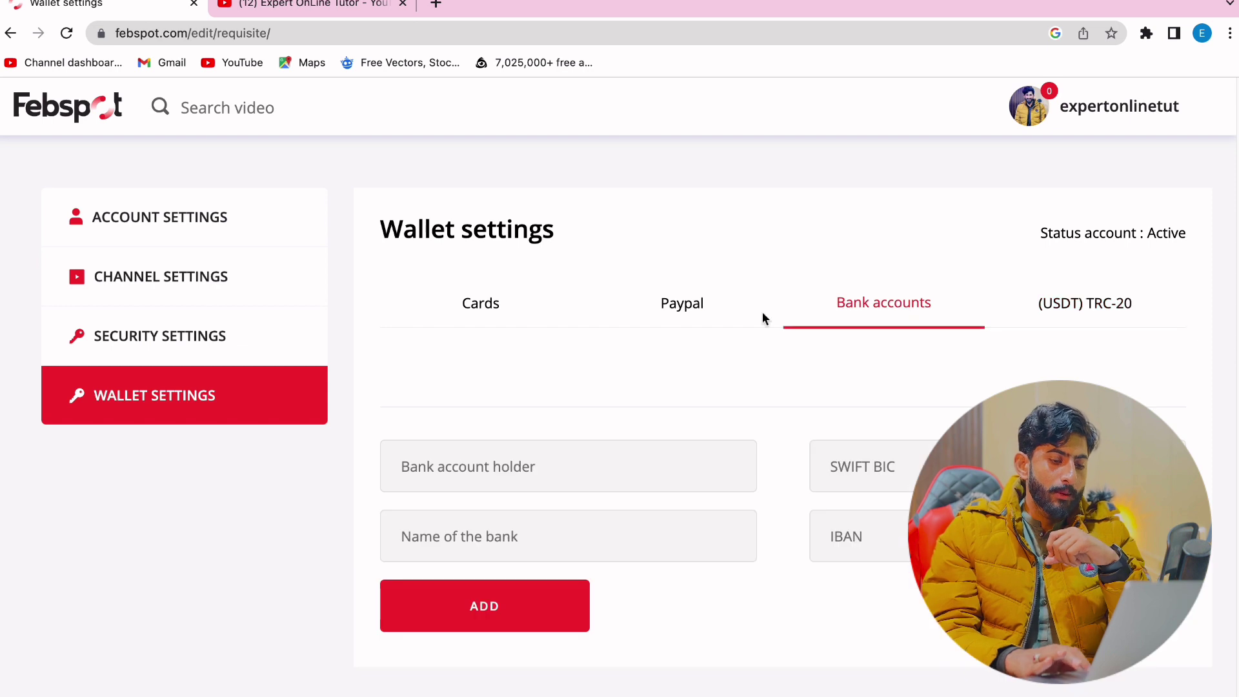
left_click(1070, 304)
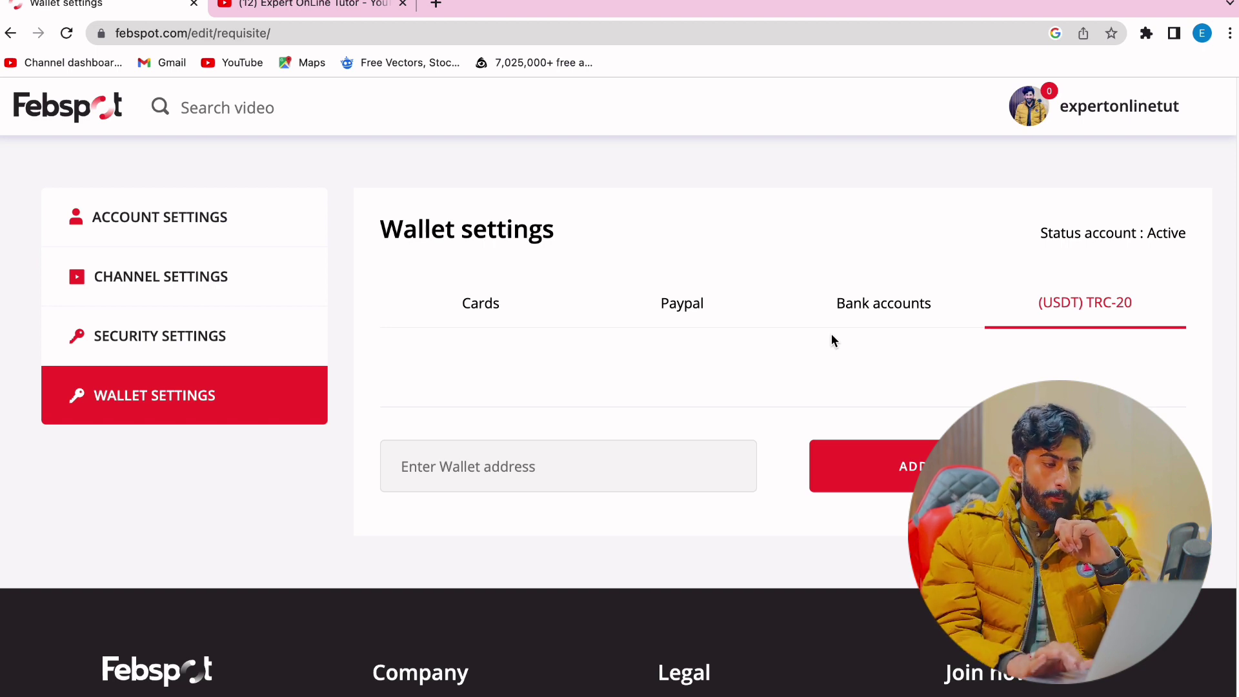
Go through the Febspot home page to the personal area, open the add-video page and read its upload note
left_click(75, 114)
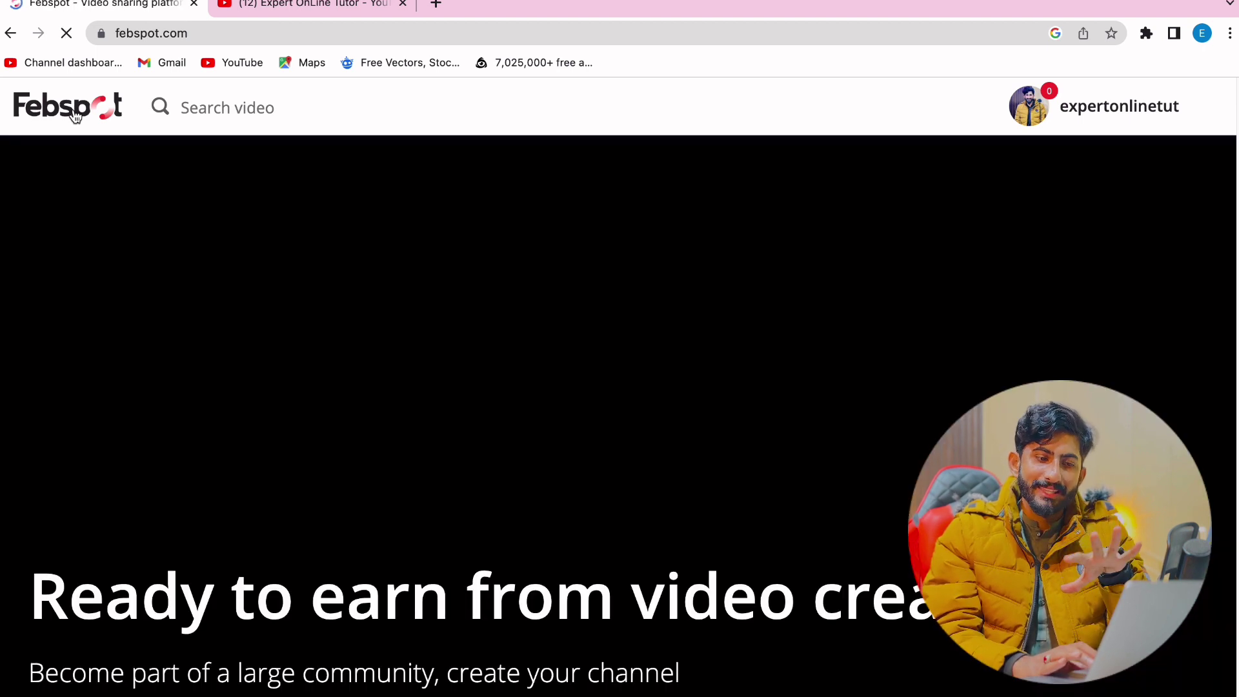
left_click(1103, 115)
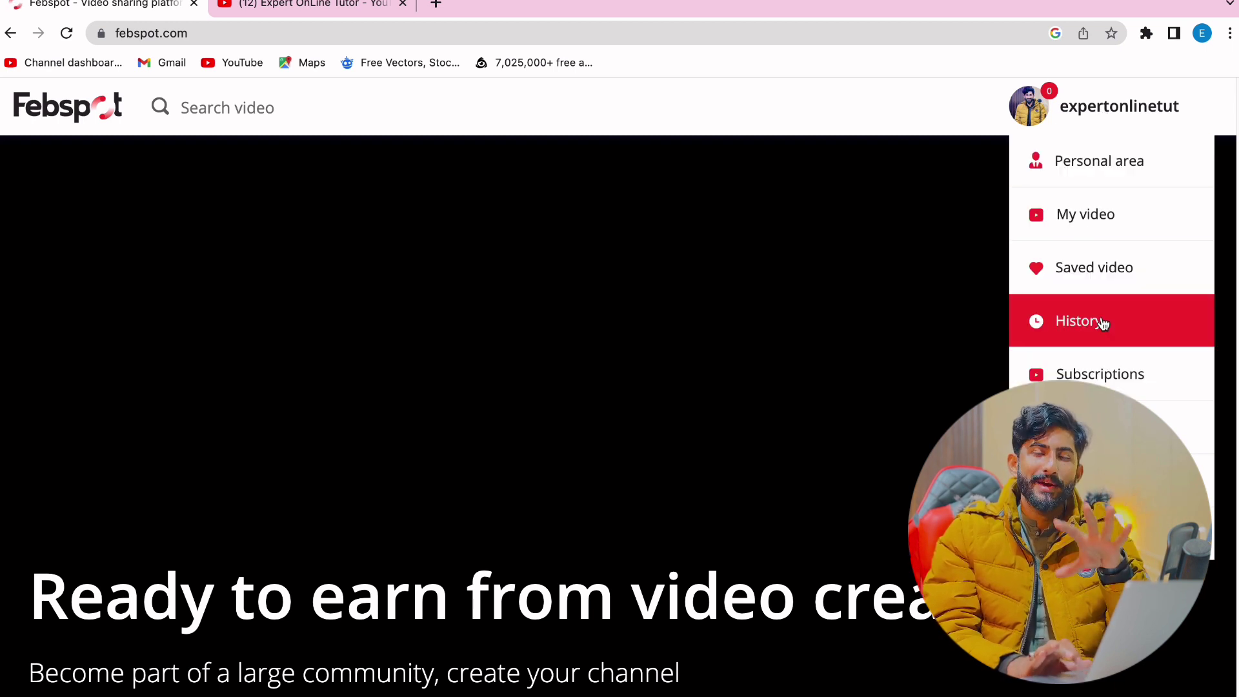
left_click(1110, 164)
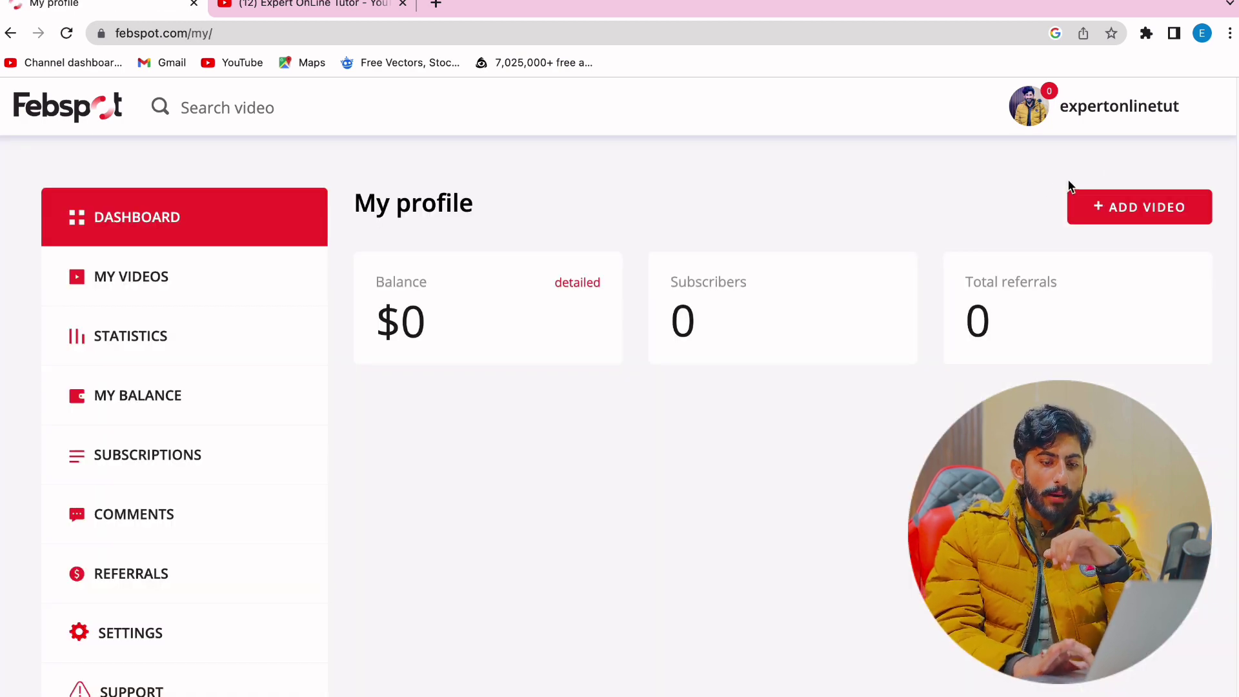
left_click(1148, 213)
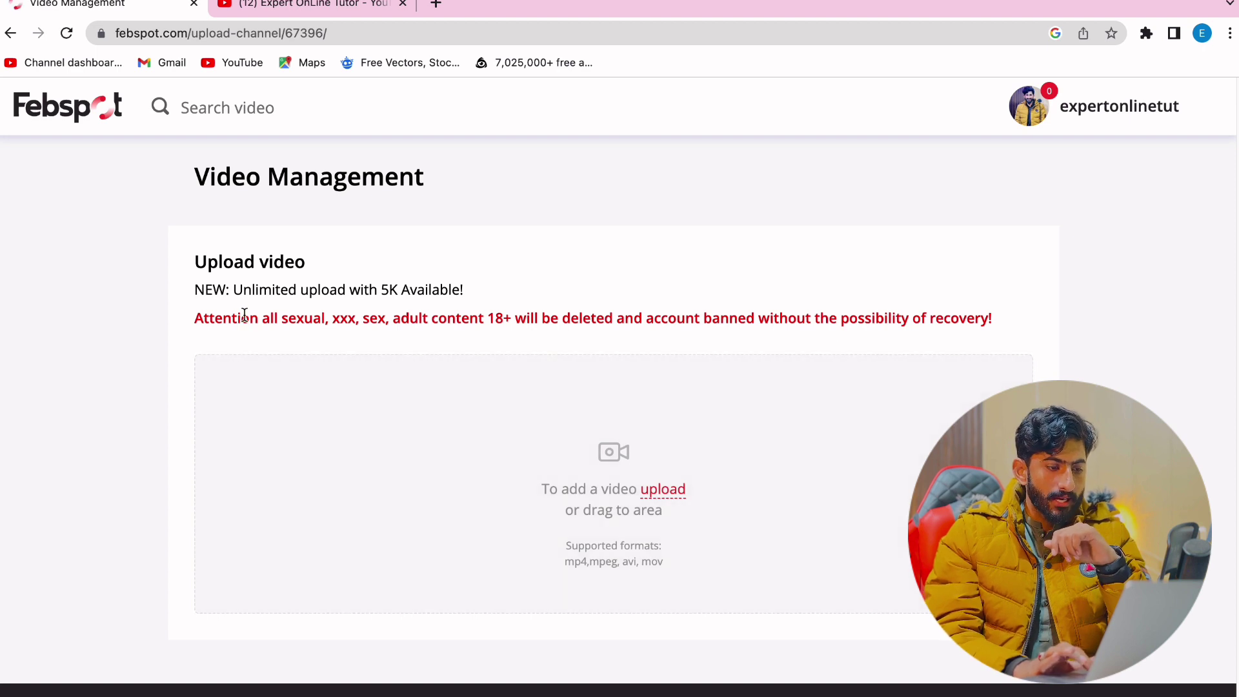
triple_click(394, 292)
left_click(559, 287)
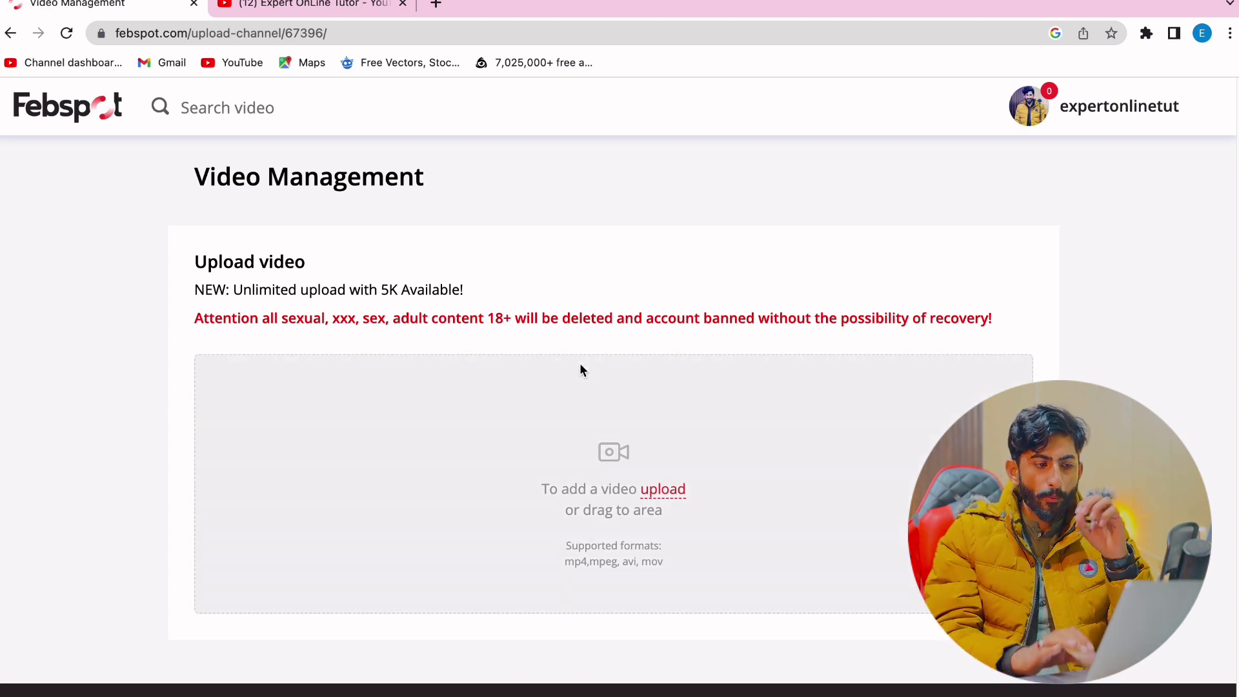
Upload the recent file "Screen Recording 2022-12-27 at 10.15.27 PM" as the new video
scroll(579, 370, "down", 3)
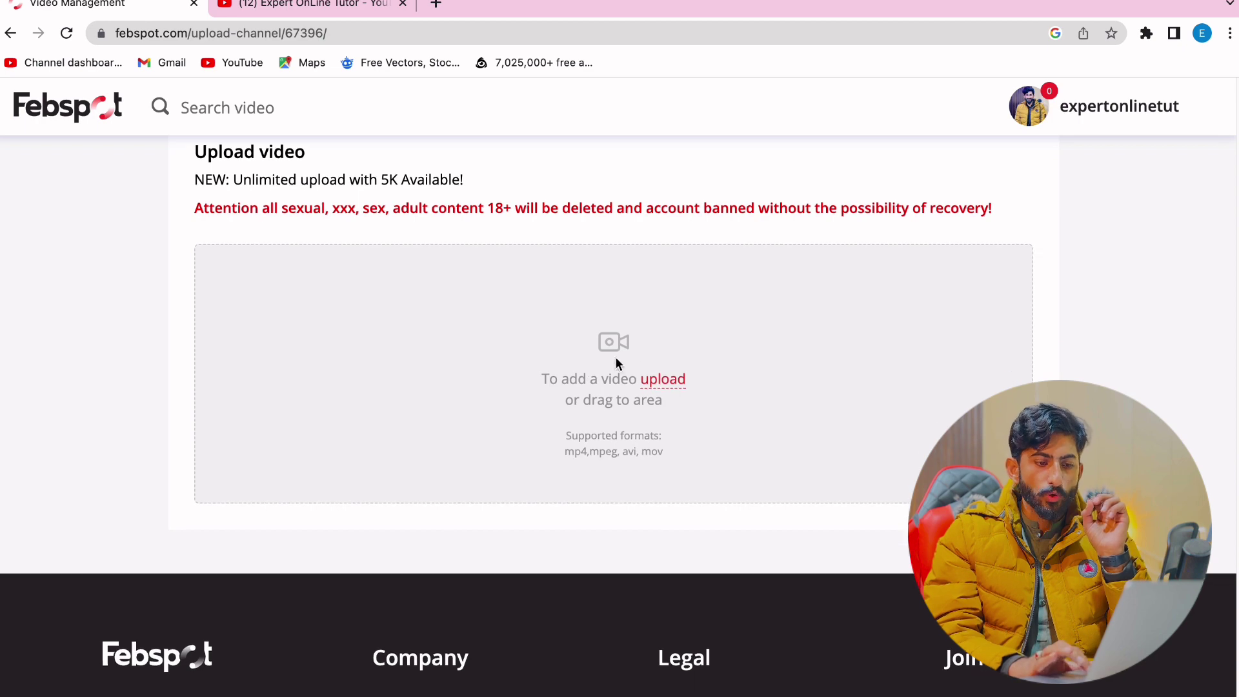
left_click(653, 379)
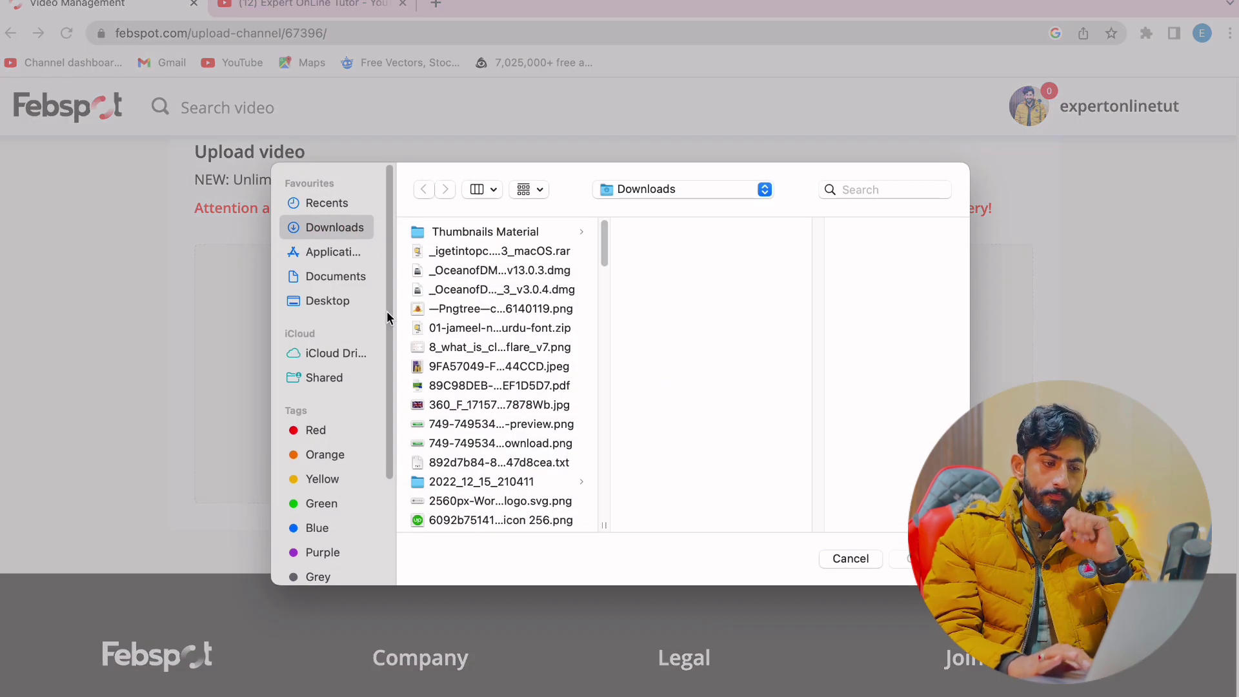
scroll(463, 385, "down", 10)
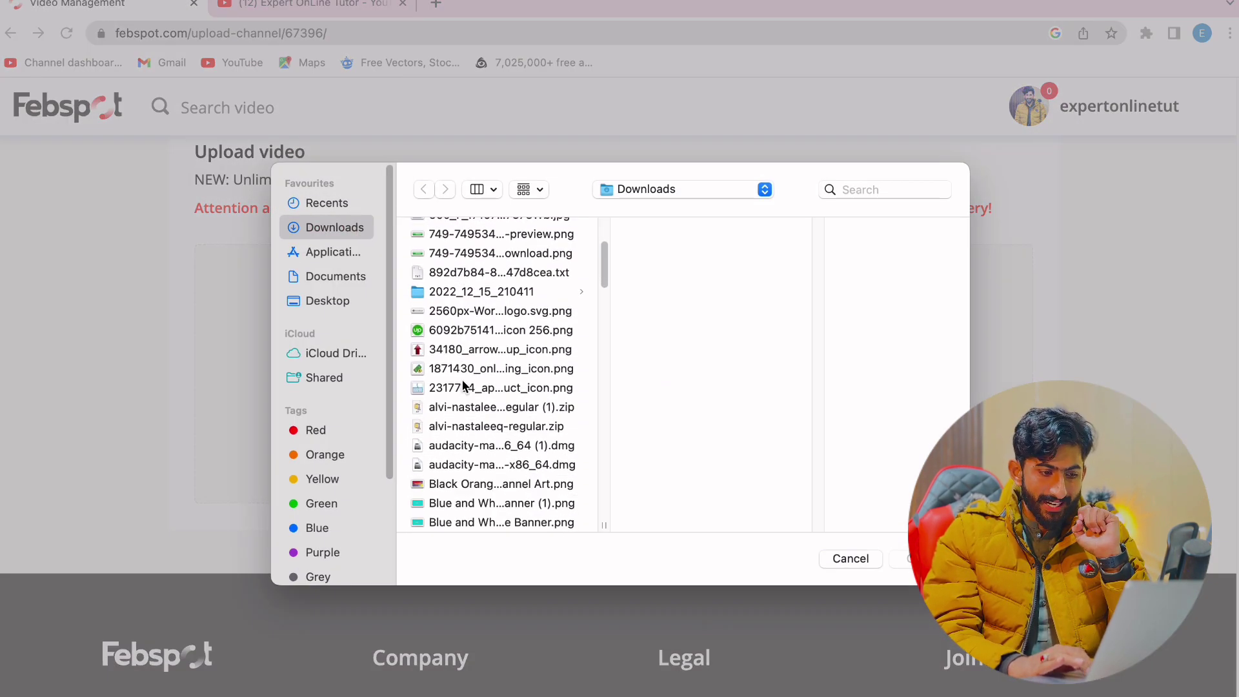
scroll(463, 384, "down", 12)
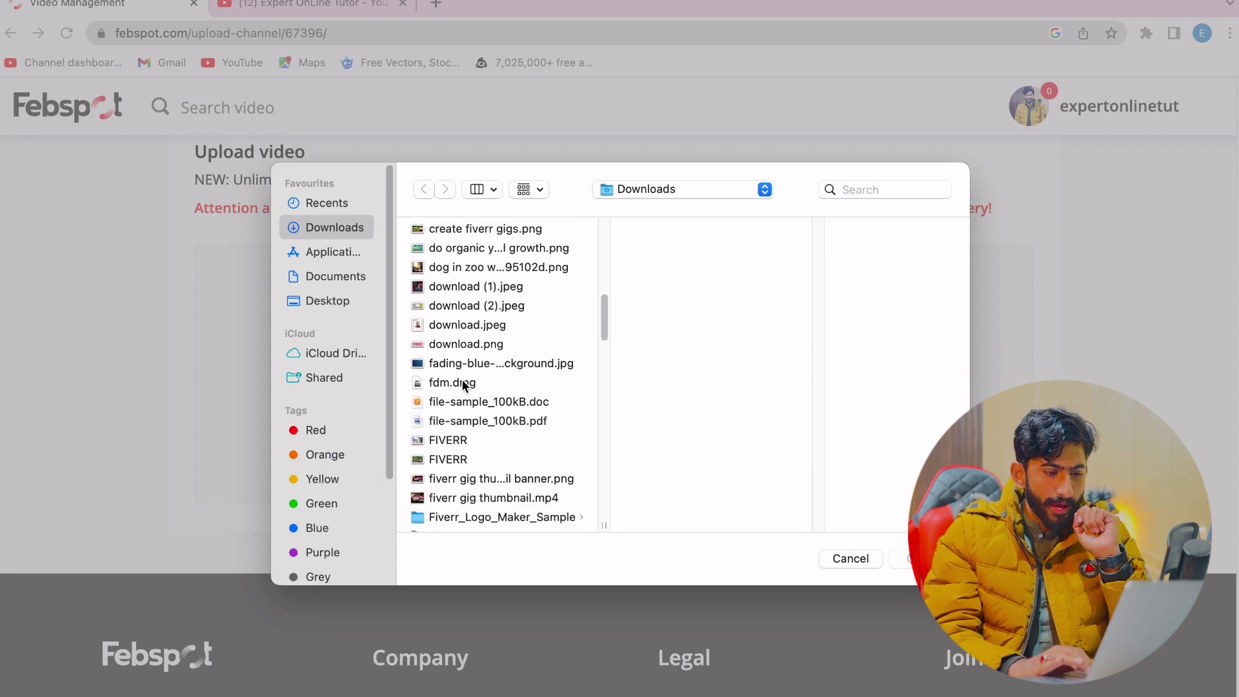
scroll(463, 385, "down", 15)
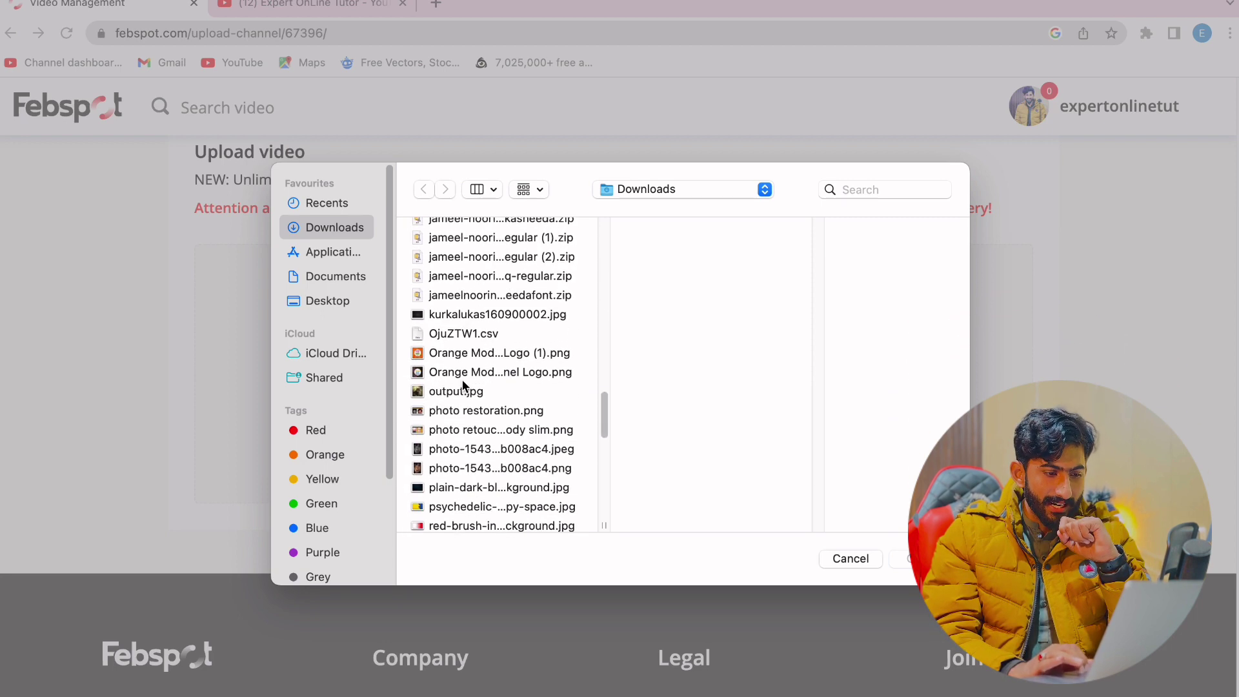
left_click(327, 203)
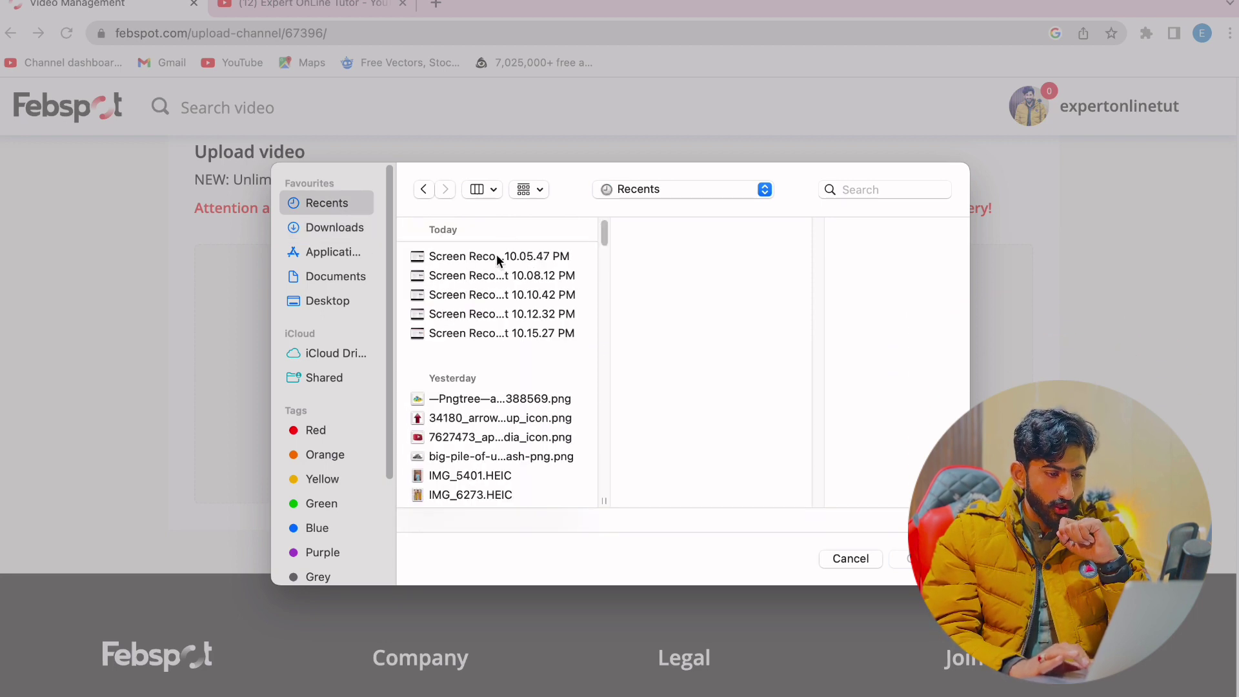
scroll(454, 361, "down", 2)
left_click(494, 302)
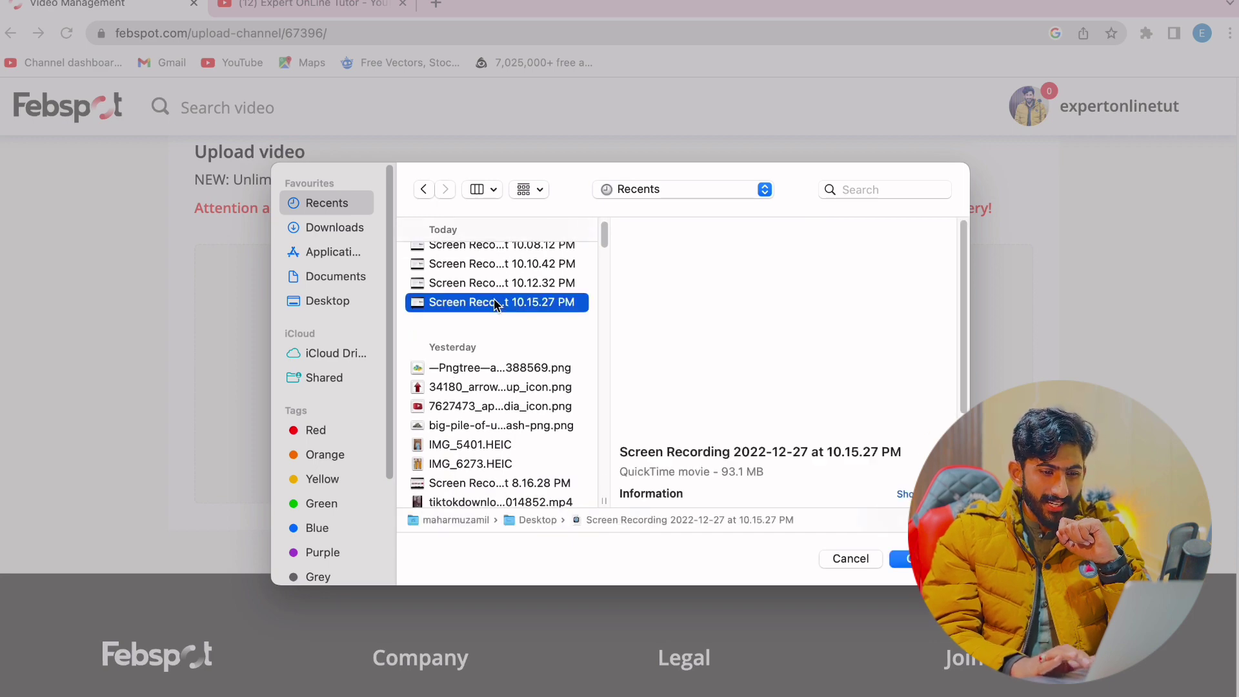
left_click(904, 559)
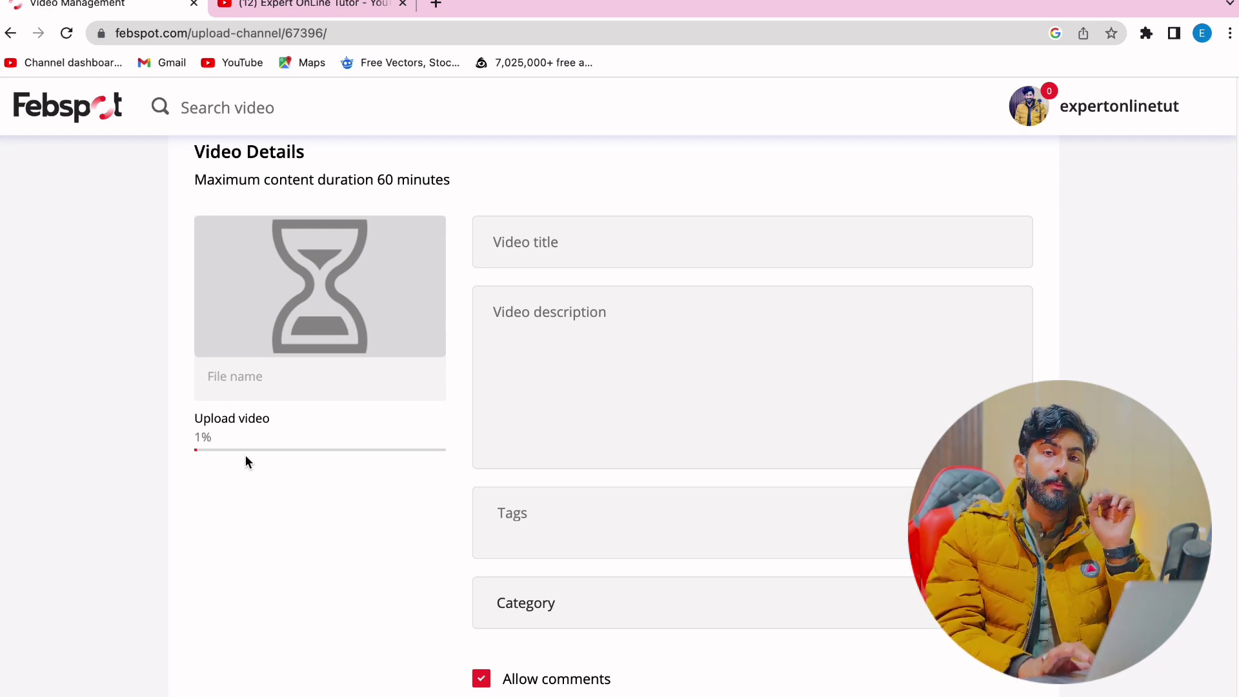
Enter "febspot" as the video title
left_click(533, 253)
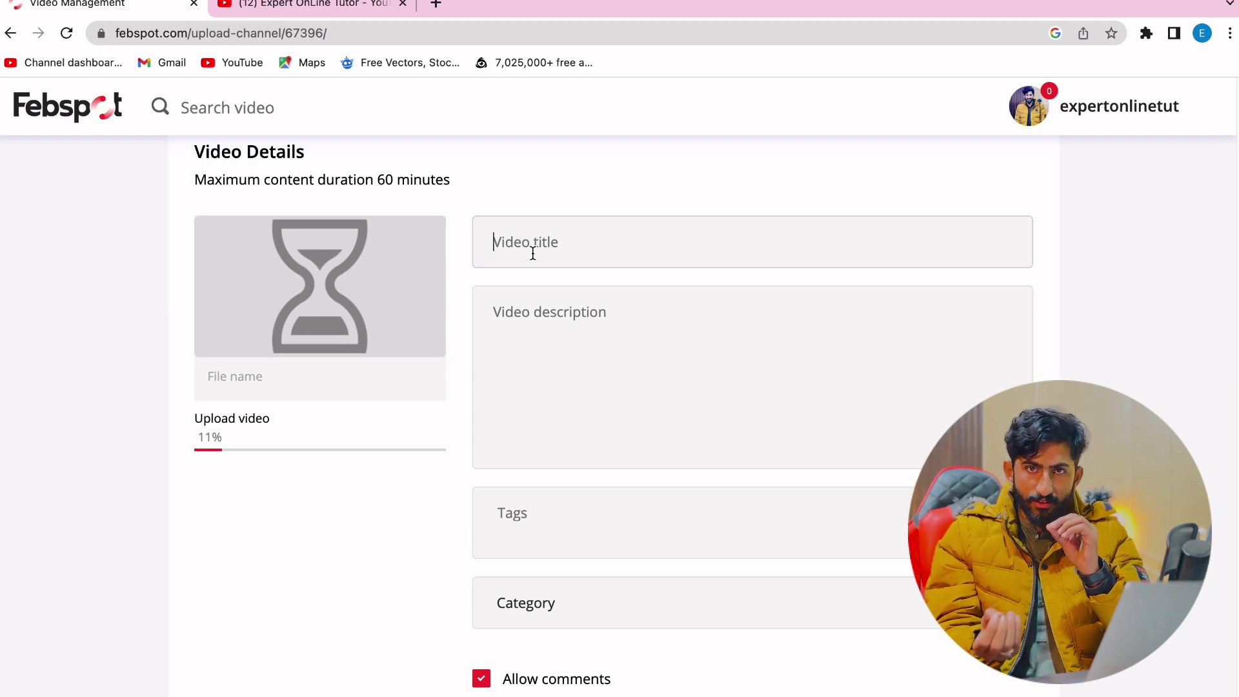
scroll(532, 254, "up", 2)
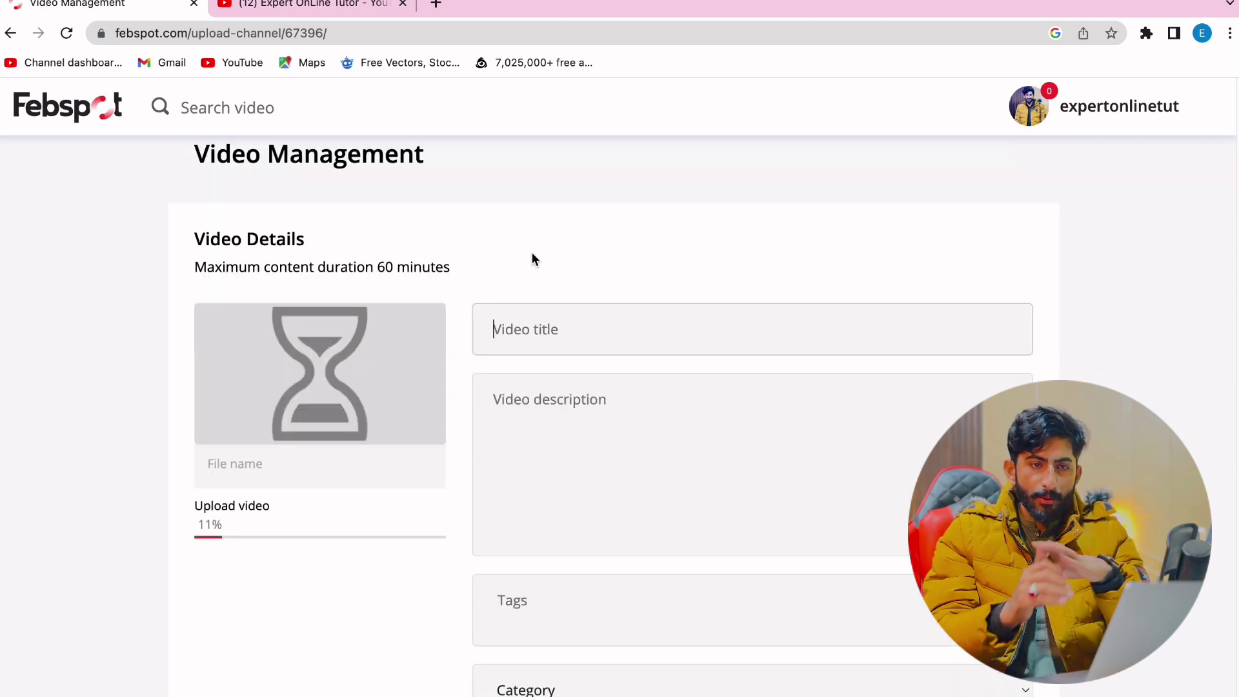
type("feb")
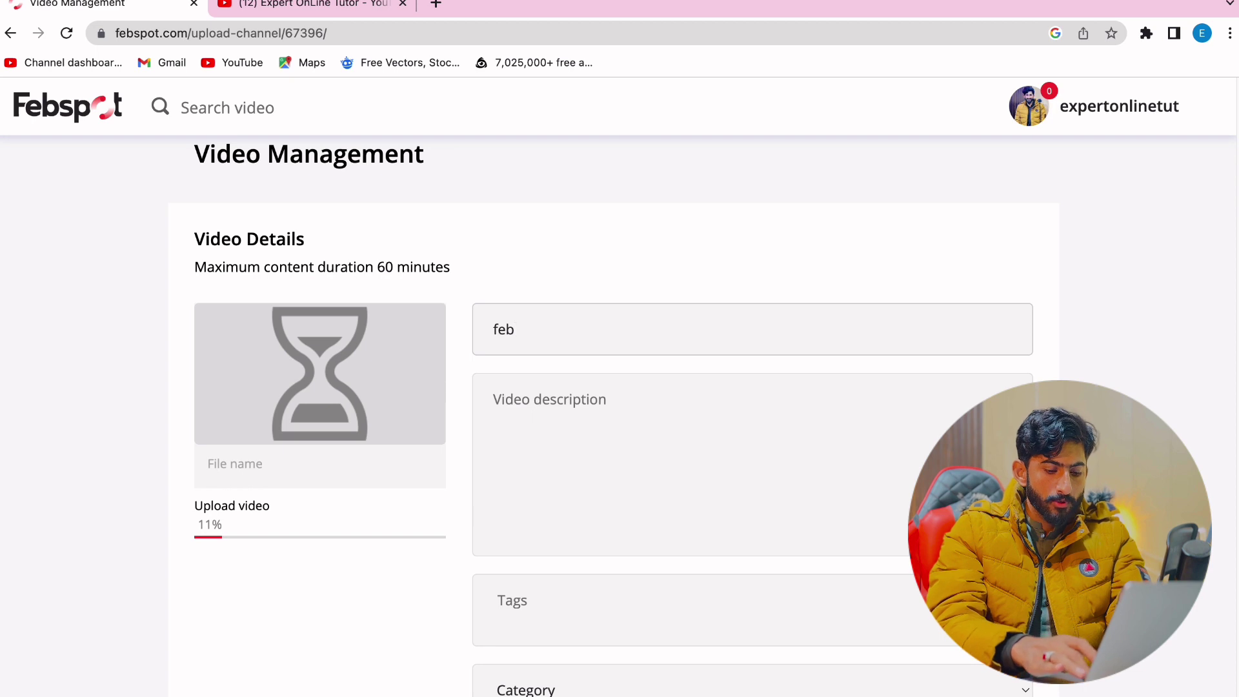
type("sp")
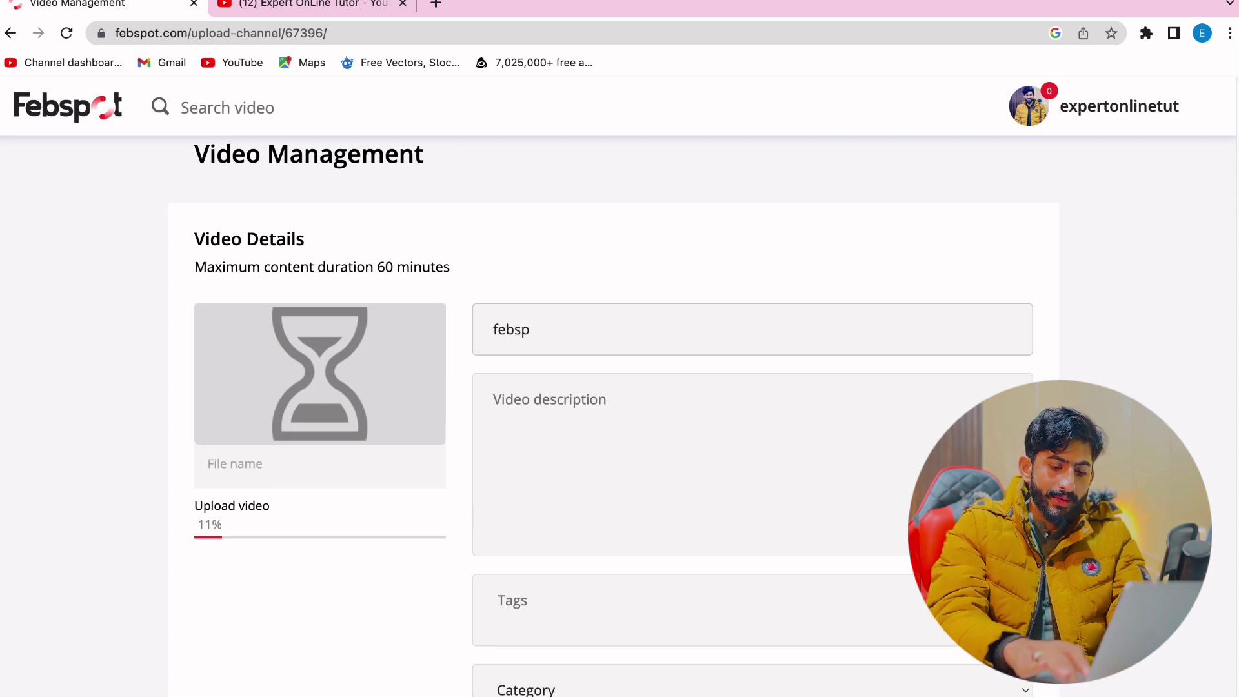
type("ot")
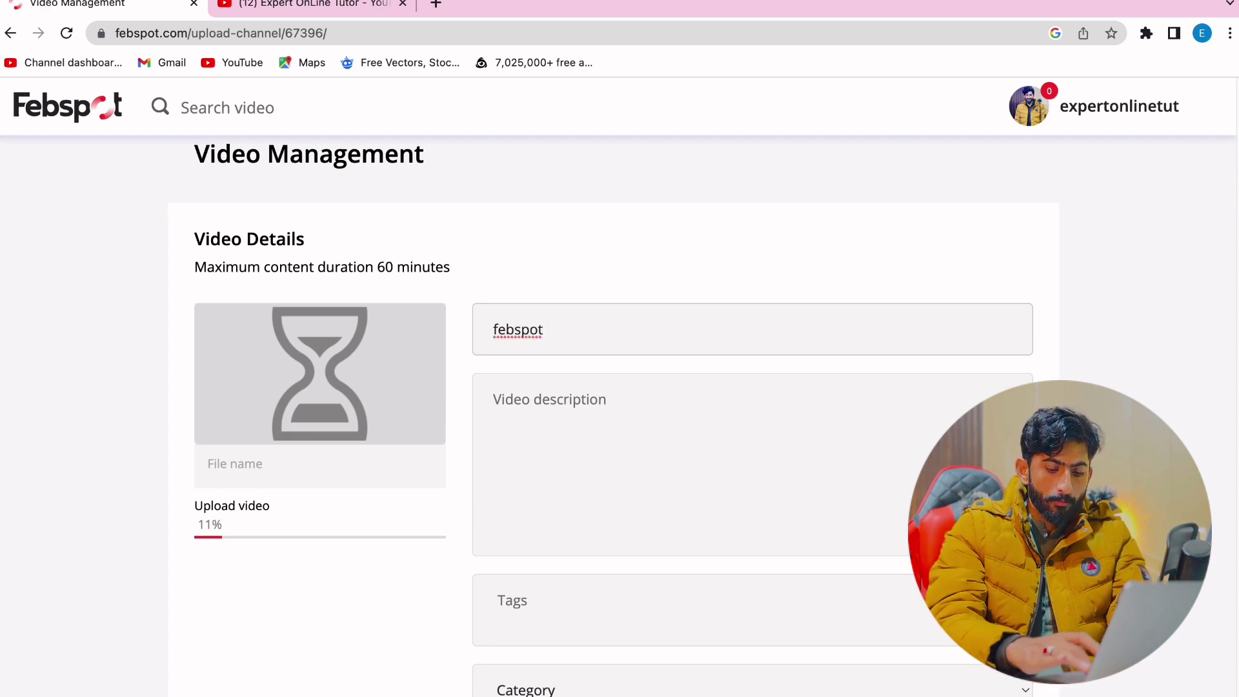
Extend the video title to "febspot review"
type(" vreview")
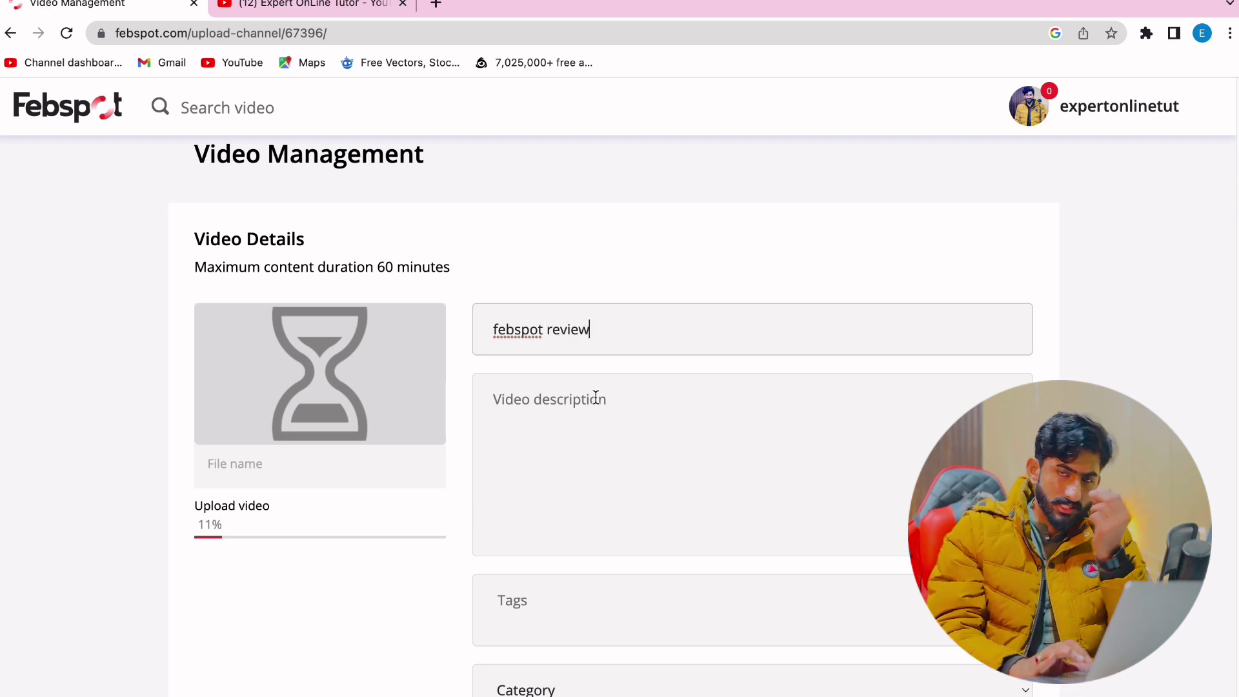
Fill the video description with the Febspot website's summary text copied from a Google search for "febspot" in a new tab
left_click(542, 401)
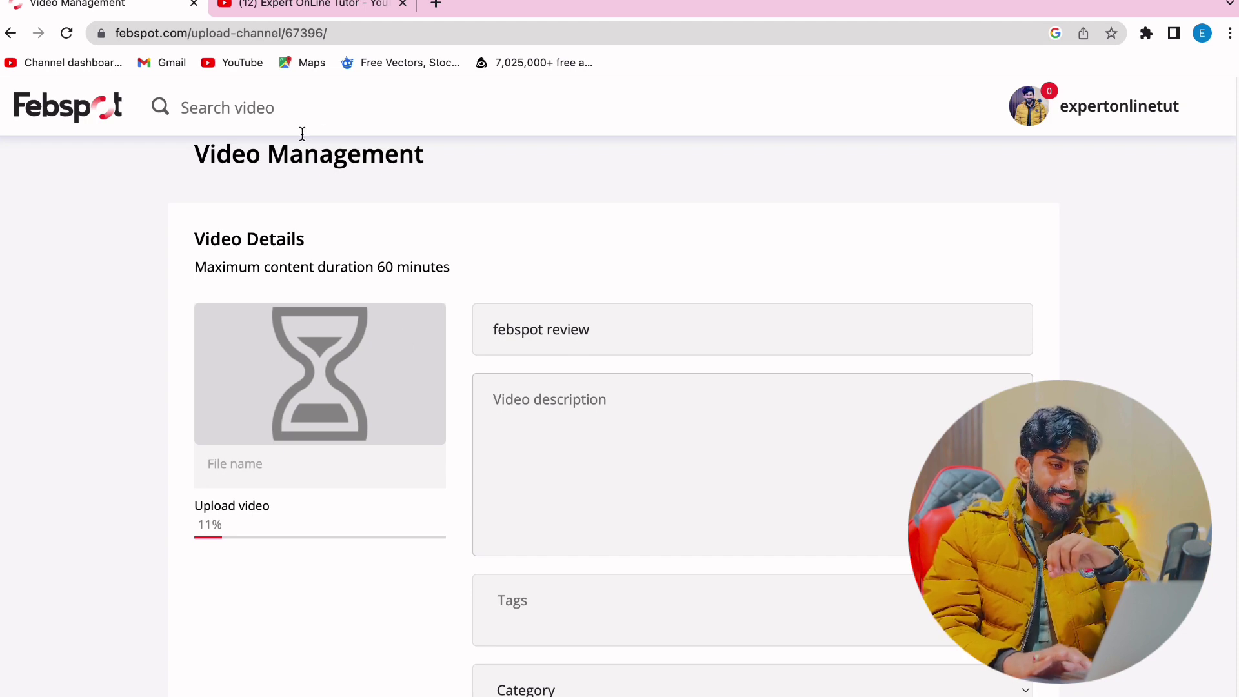
left_click(435, 5)
type("fe")
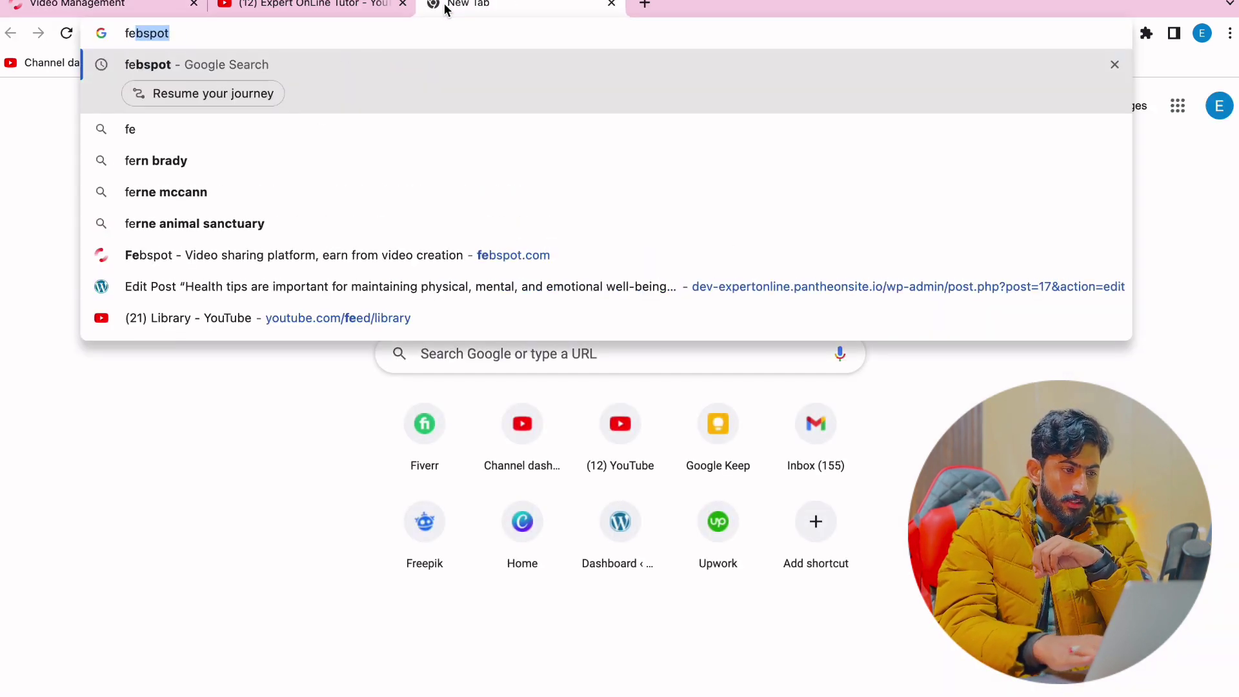
key("Return")
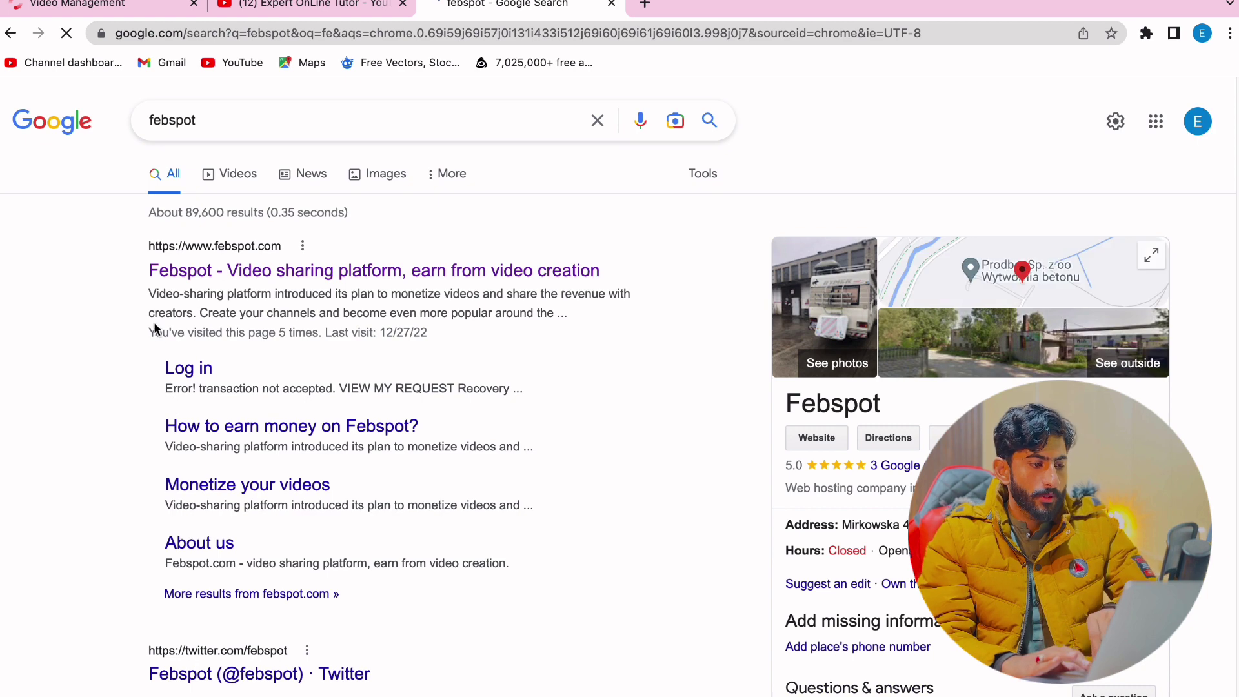
left_click_drag(149, 294, 570, 317)
key("super+c")
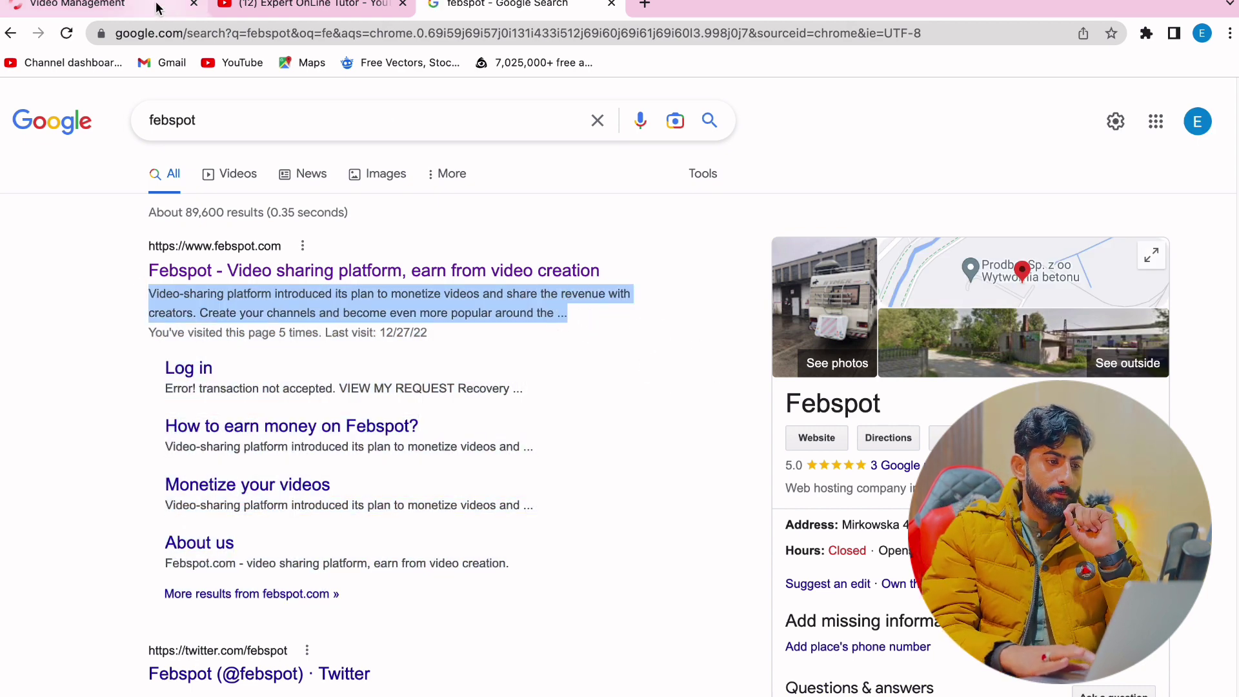
left_click(158, 6)
key("super+v")
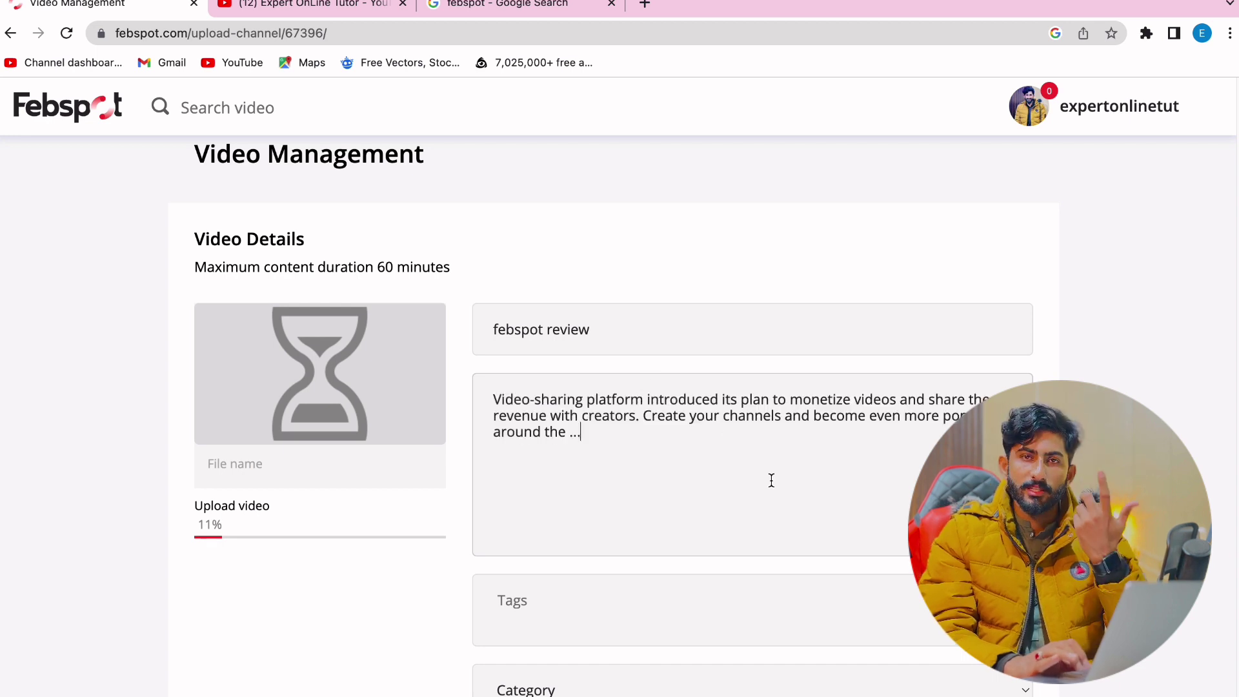
Add "febspot" as the first tag of the video
scroll(769, 481, "down", 5)
left_click(507, 375)
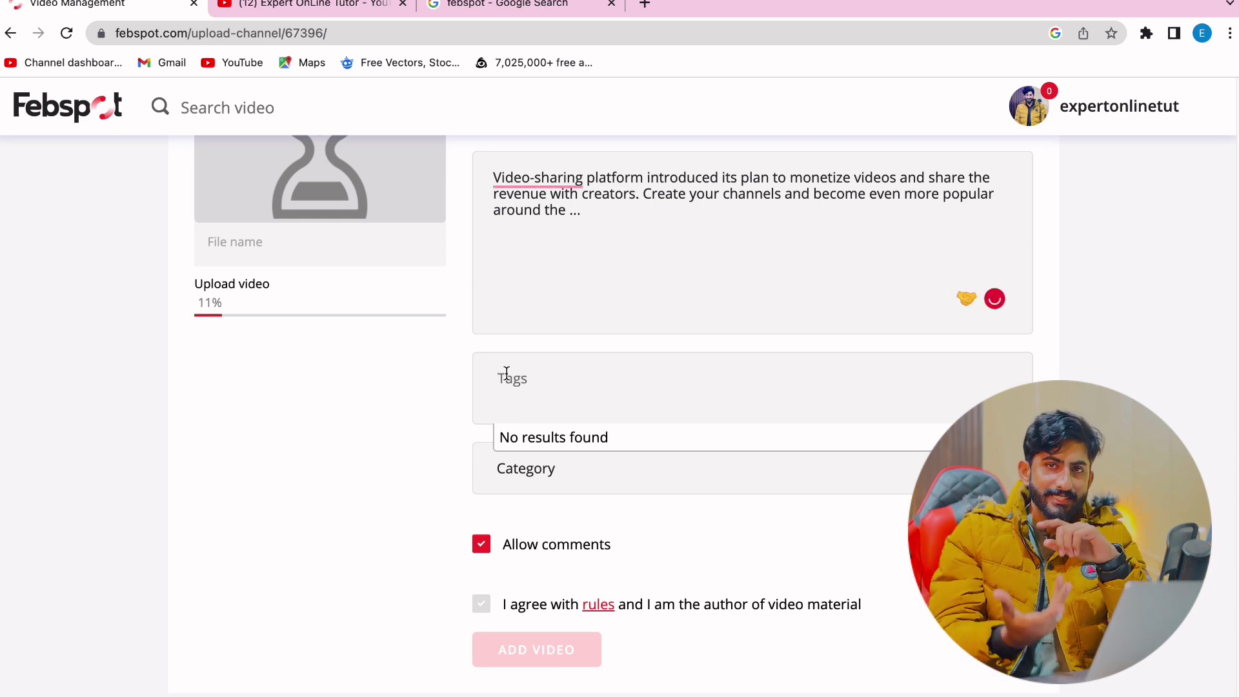
type("fe")
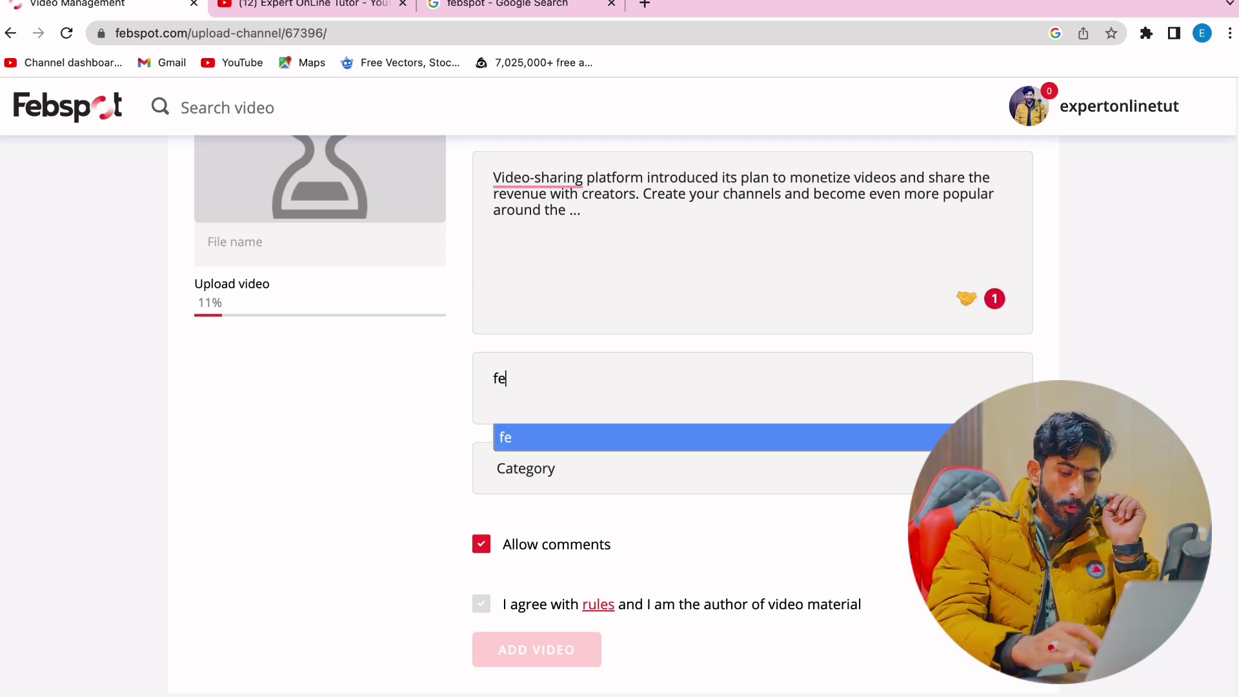
type("bspot")
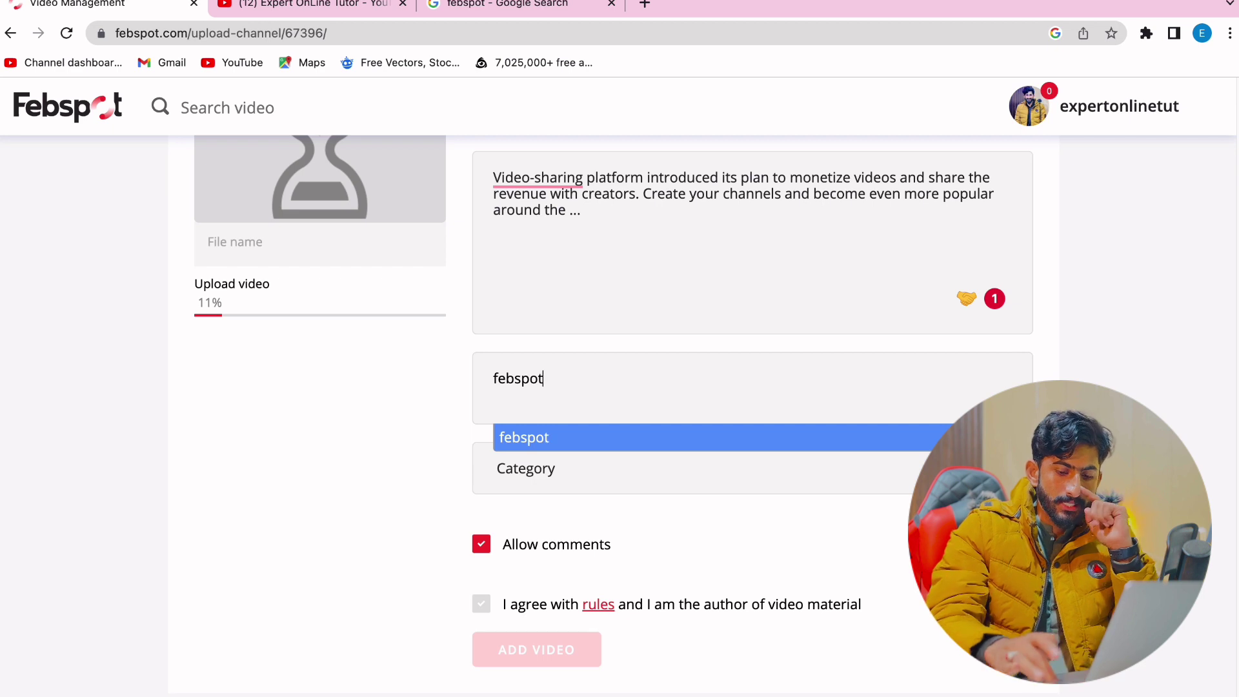
key("Return")
Add "video sharing platform" as the second tag of the video
type("vid")
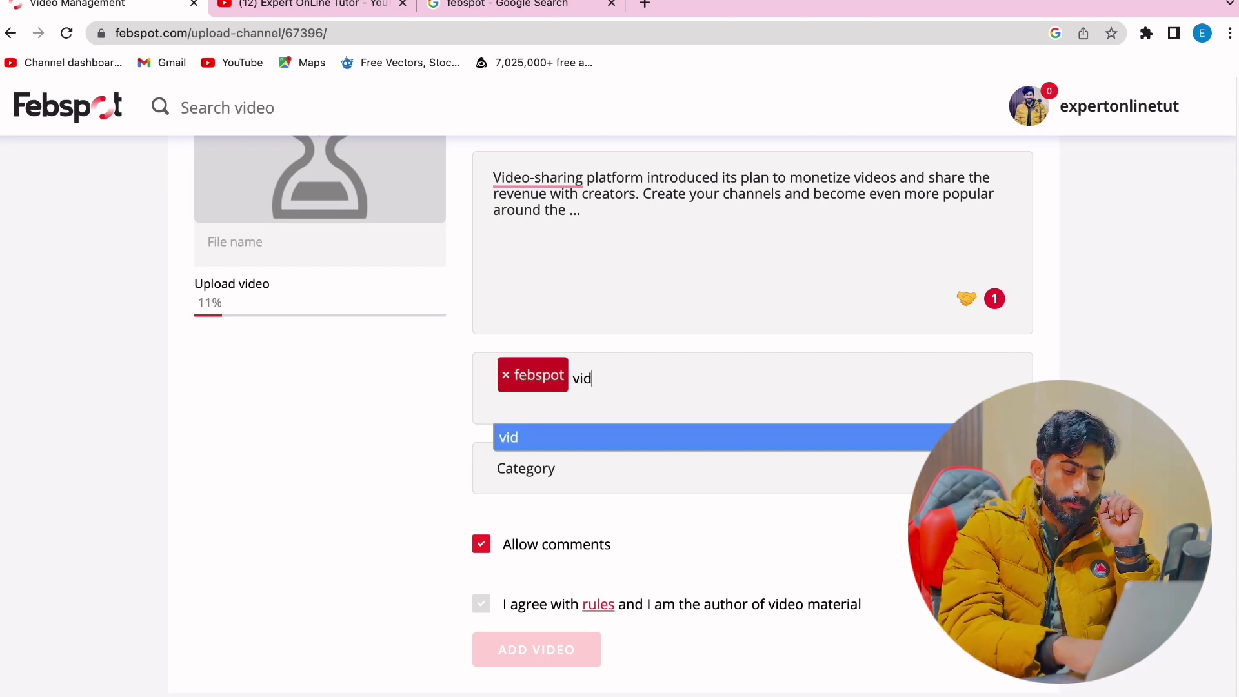
type("eo shar")
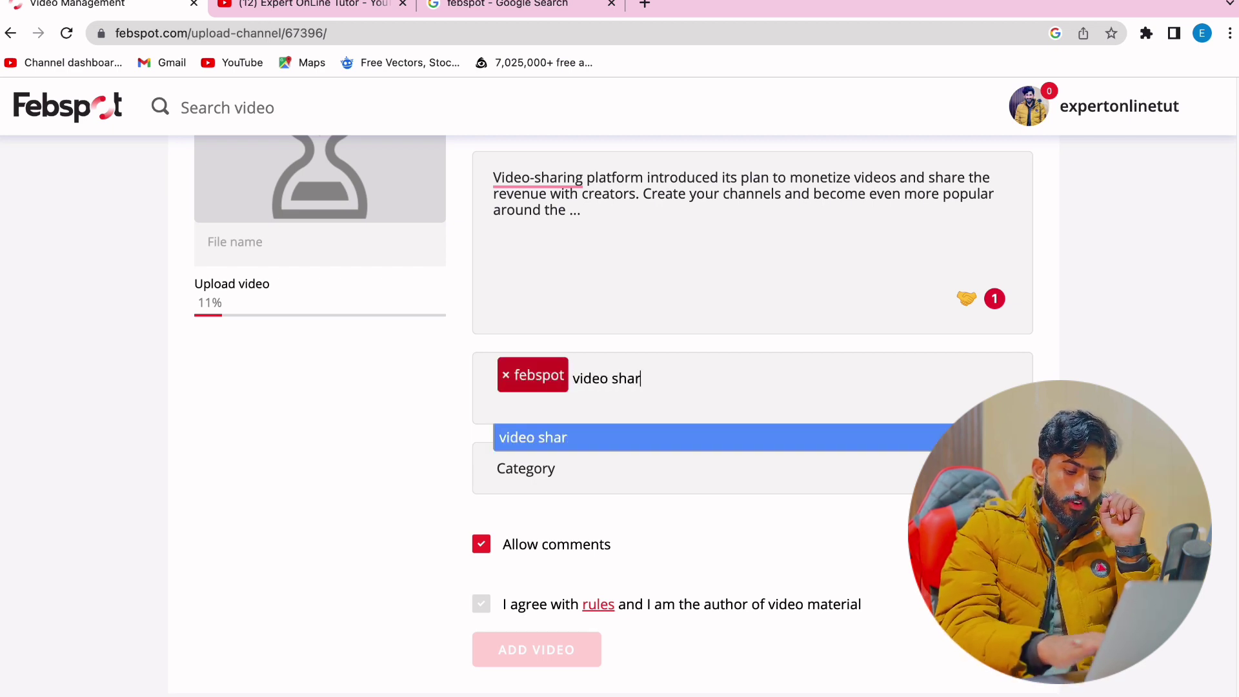
type("ing platf")
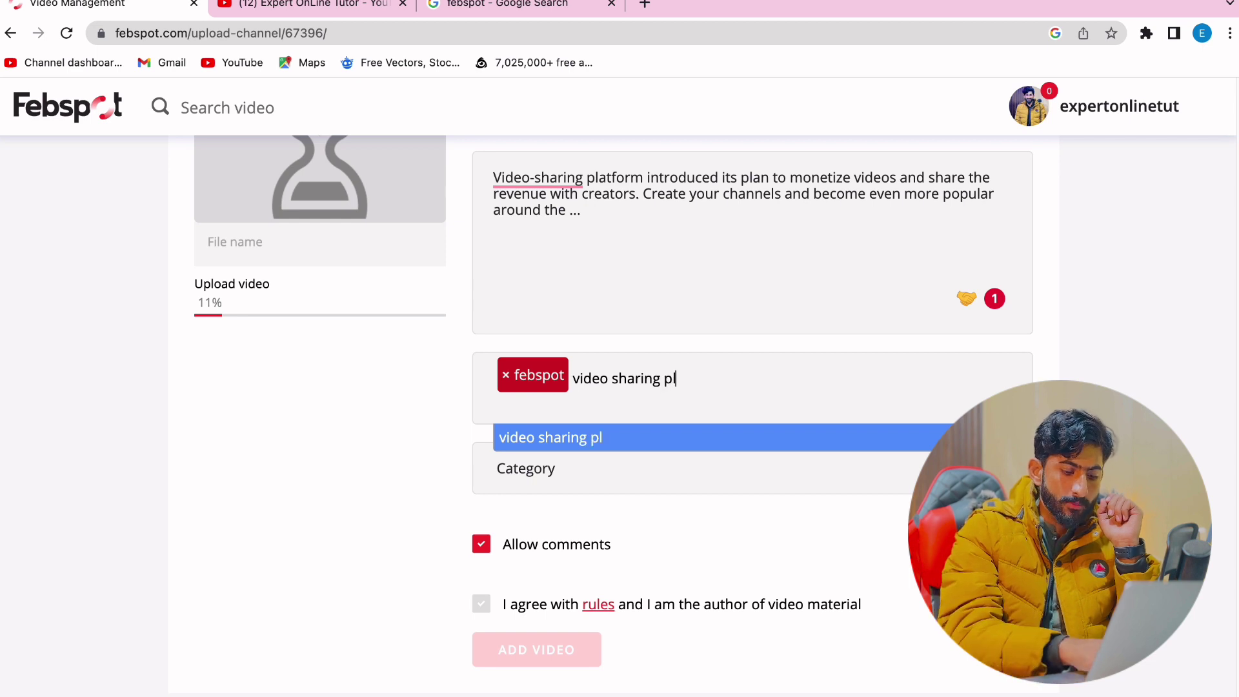
type("mn")
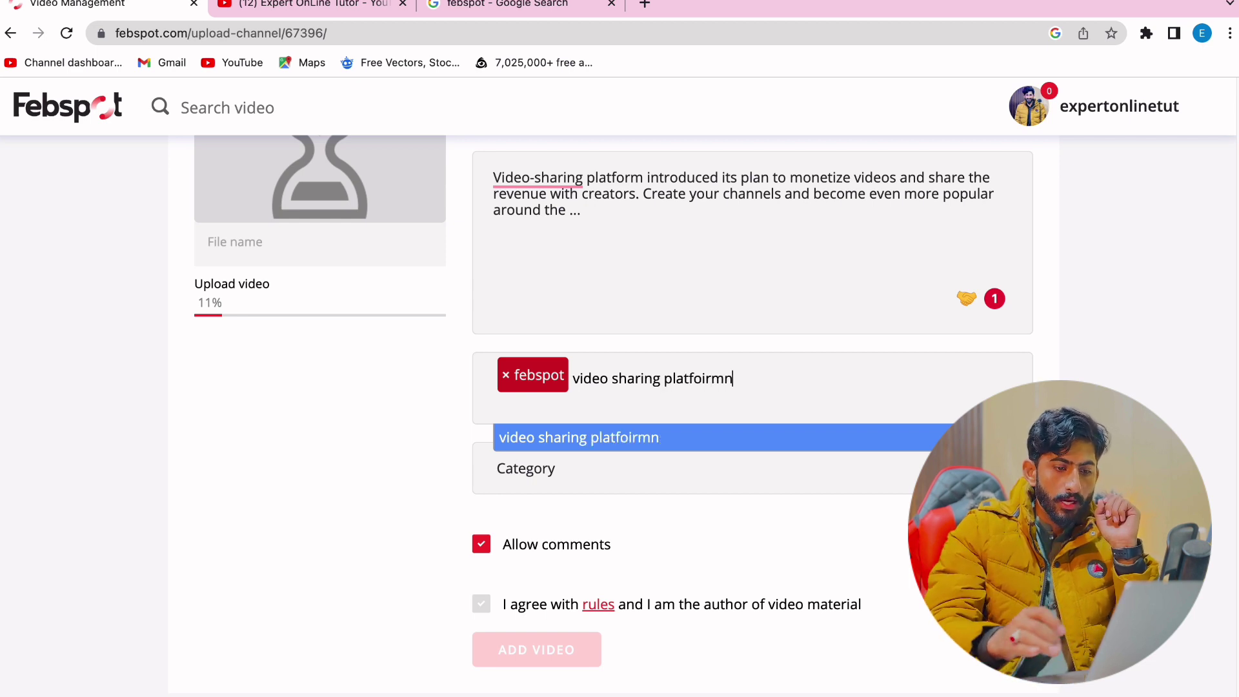
key("BackSpace")
key("BackSpace")
key("BackSpace")
key("BackSpace")
type("rn")
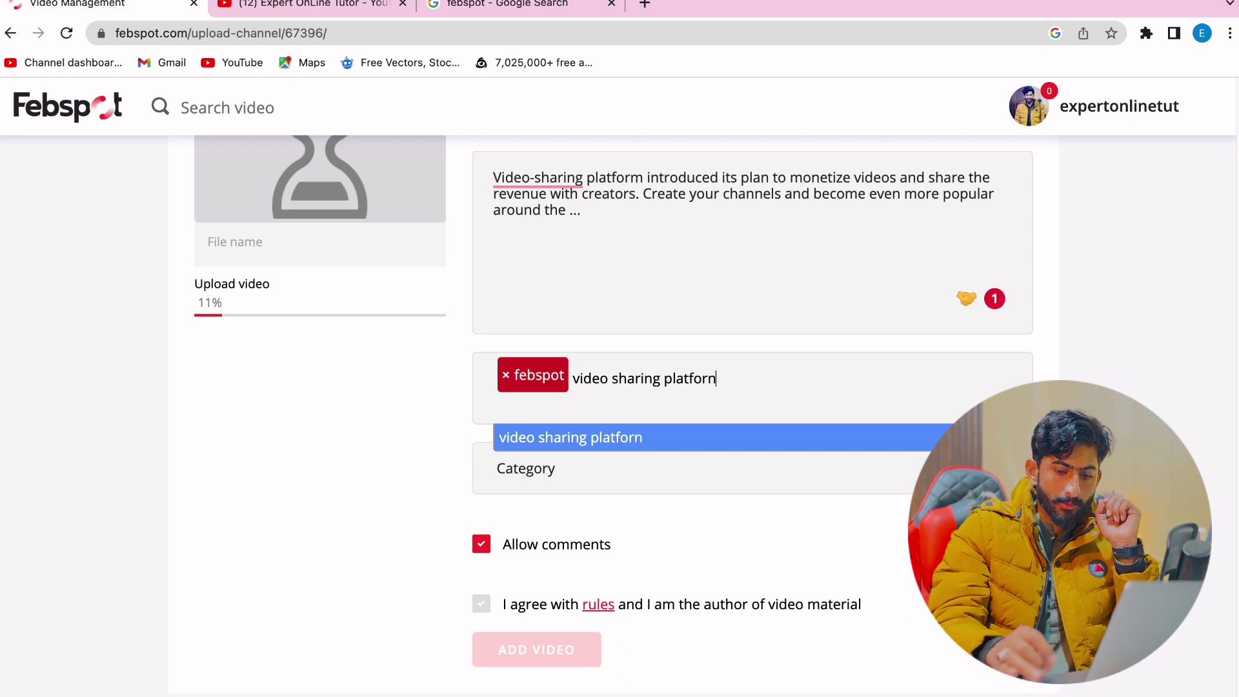
key("BackSpace")
type("m")
key("Return")
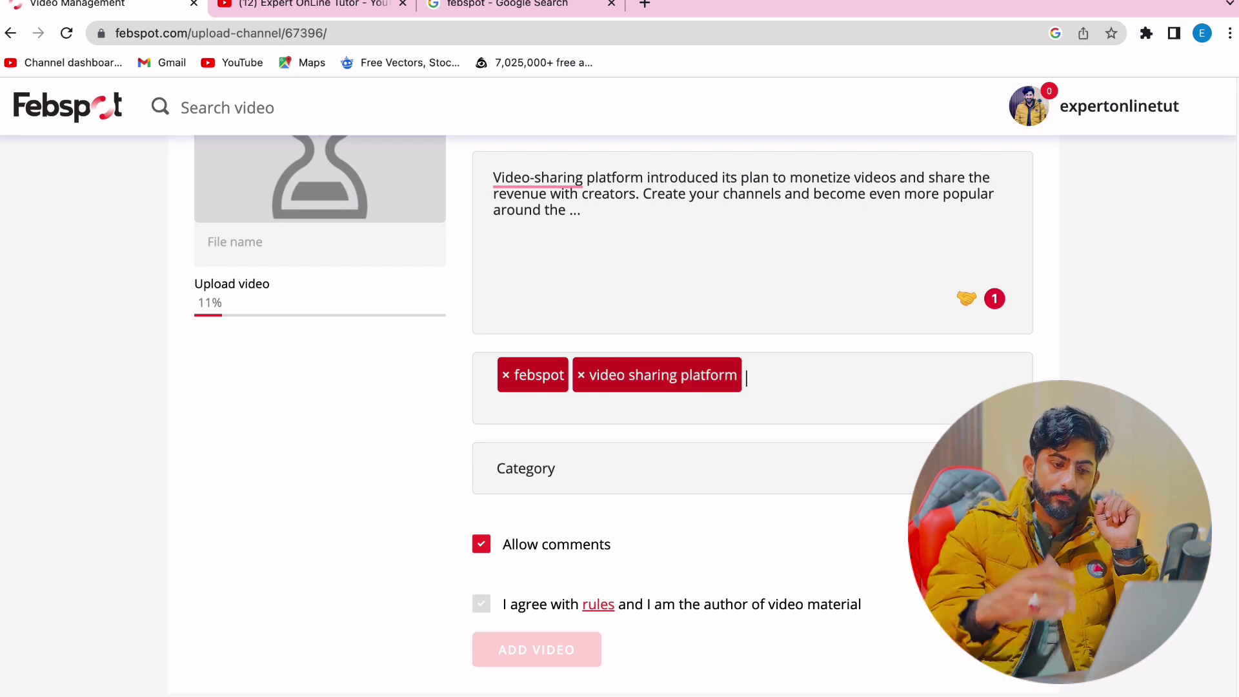
Add the tags "earn money" and "make money" to the video
type("ear")
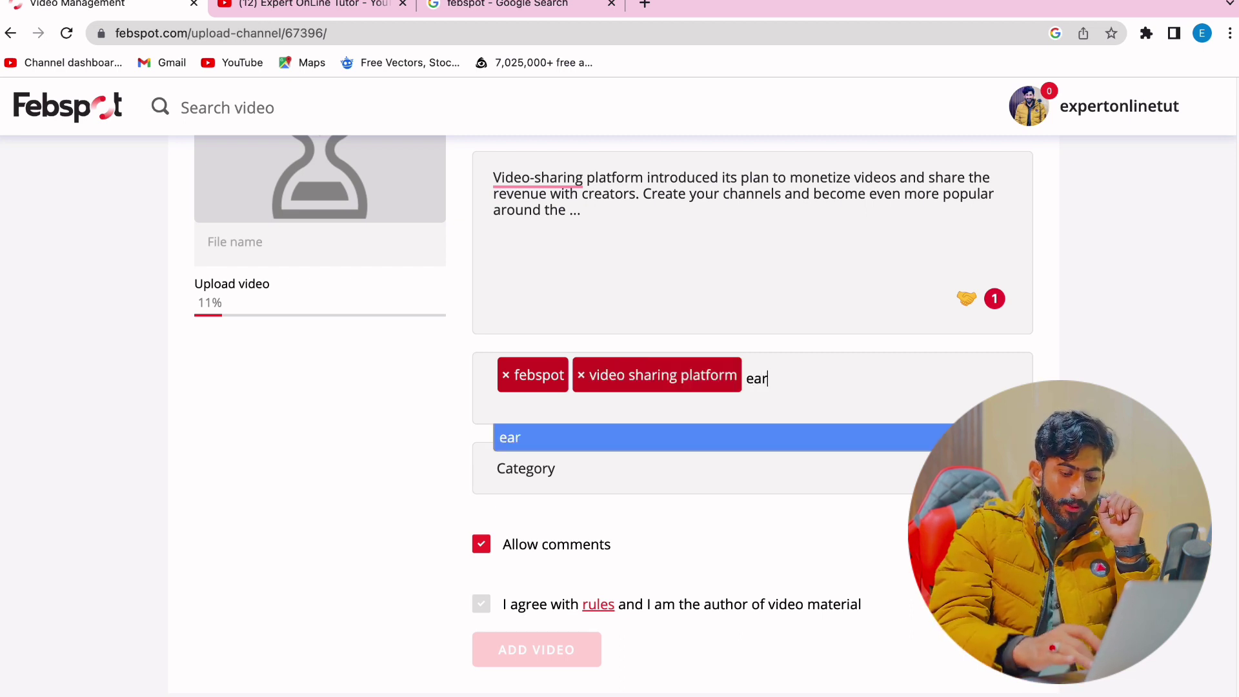
type("n money")
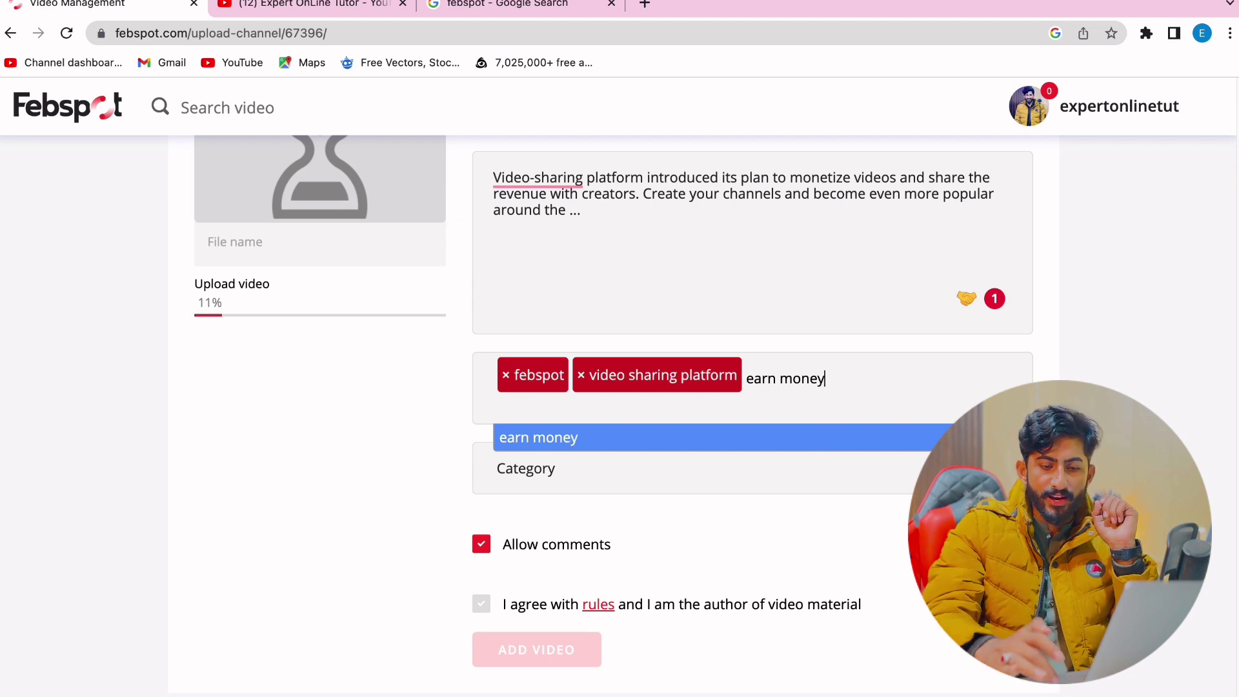
key("Return")
type("m")
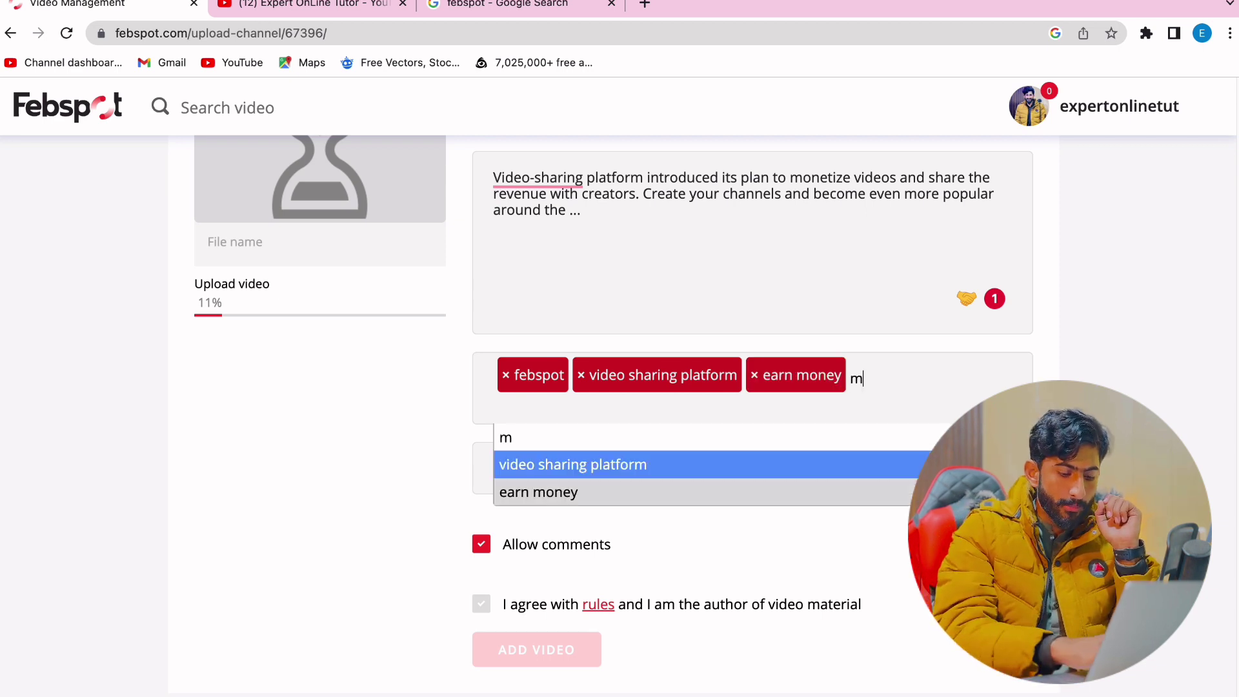
type("ake mp")
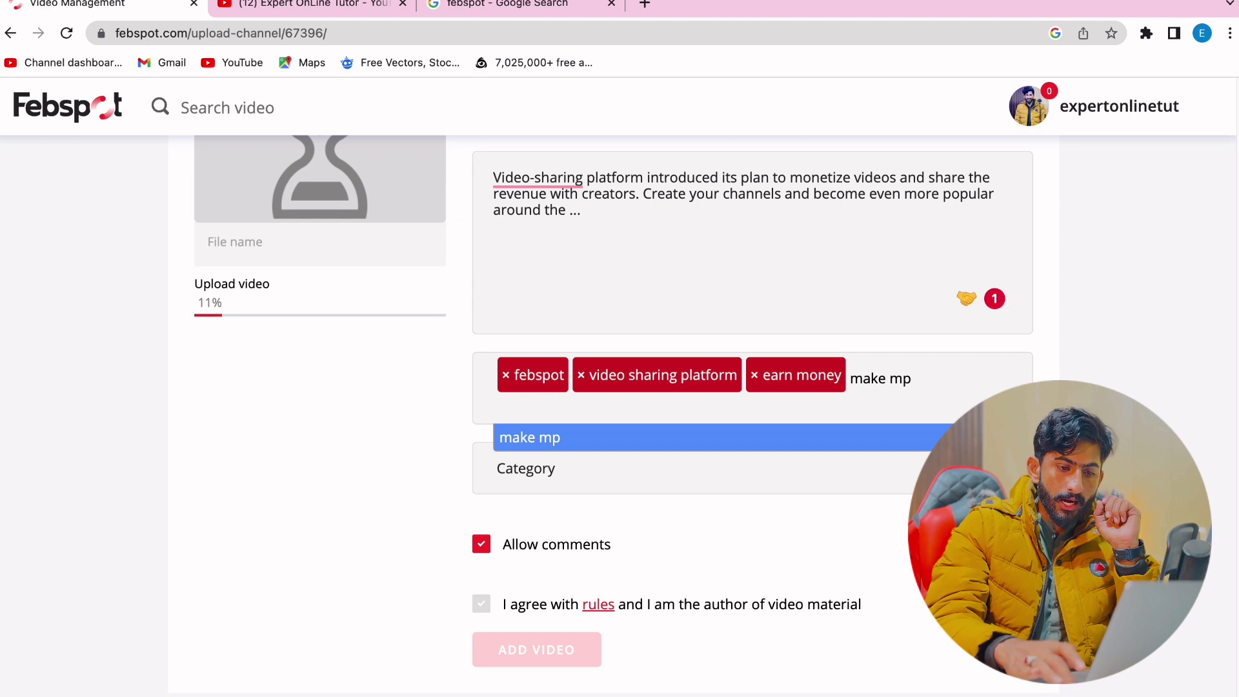
key("BackSpace")
type("oney")
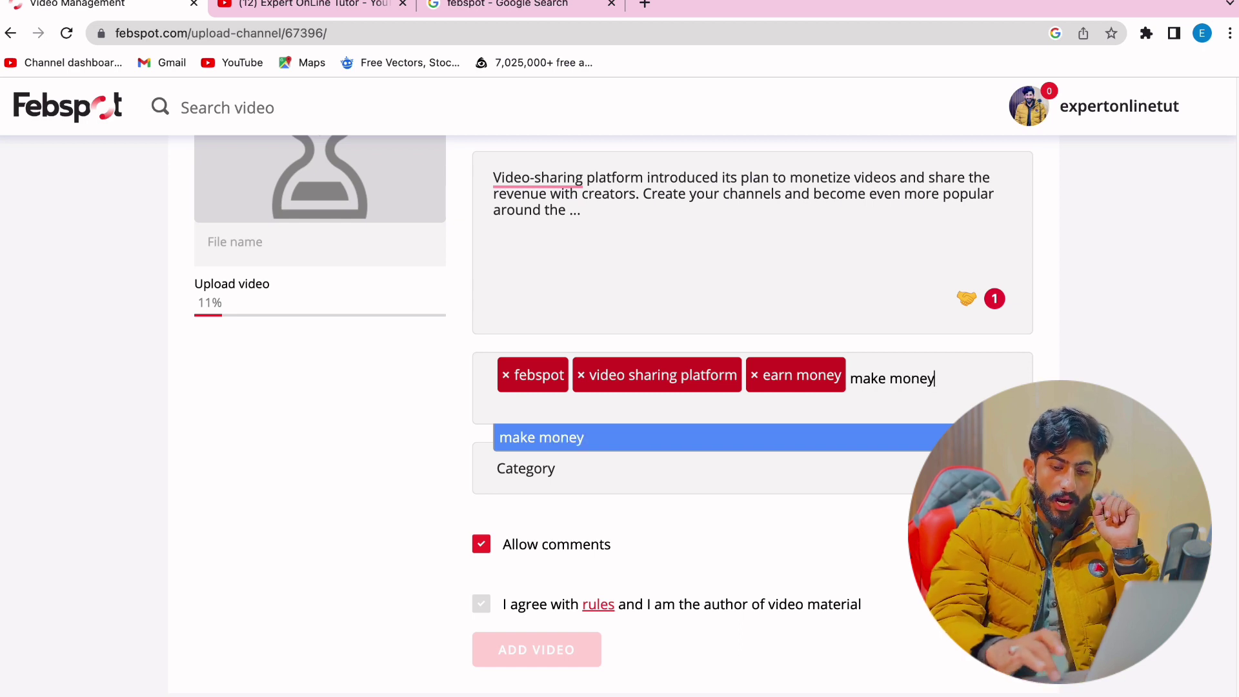
key("Return")
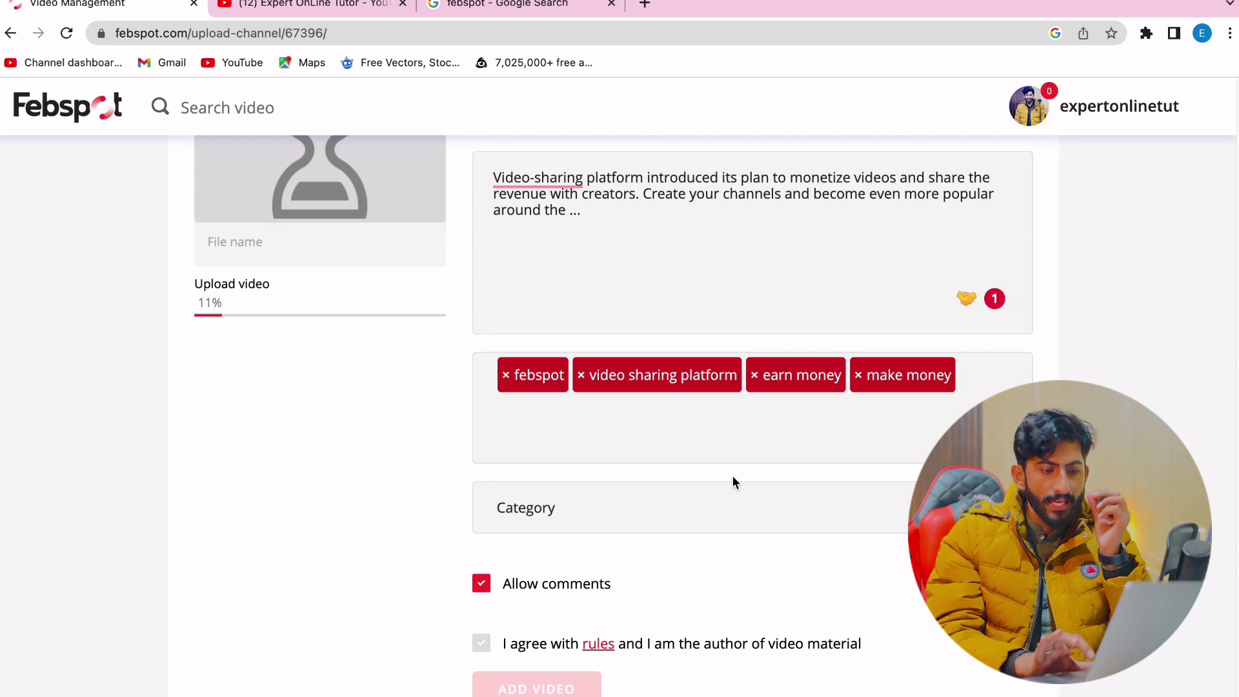
Set the video's category to Education
scroll(607, 475, "down", 3)
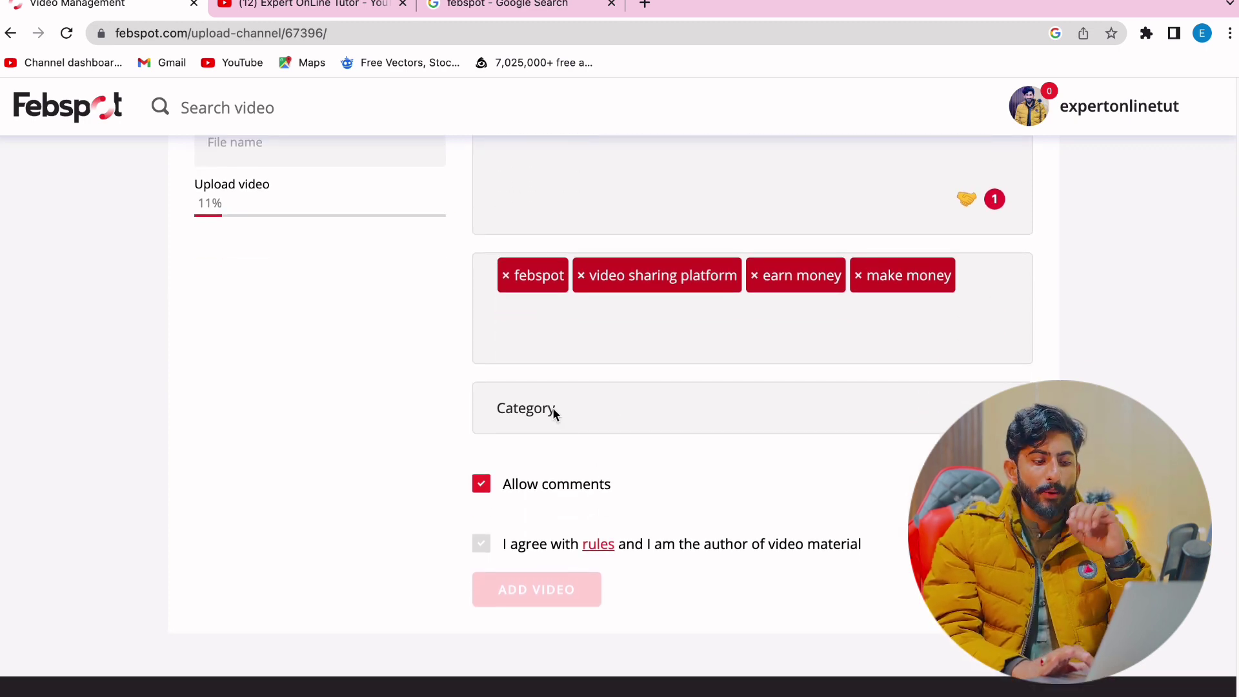
left_click(554, 408)
scroll(556, 478, "down", 5)
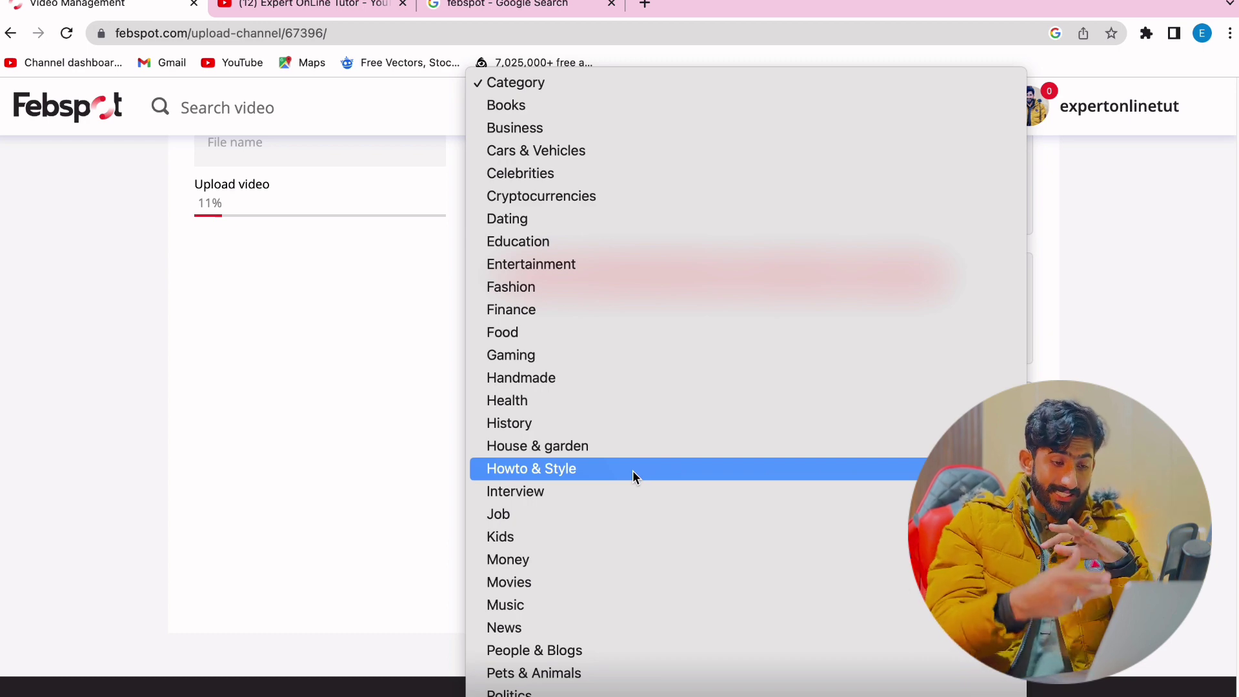
left_click(547, 249)
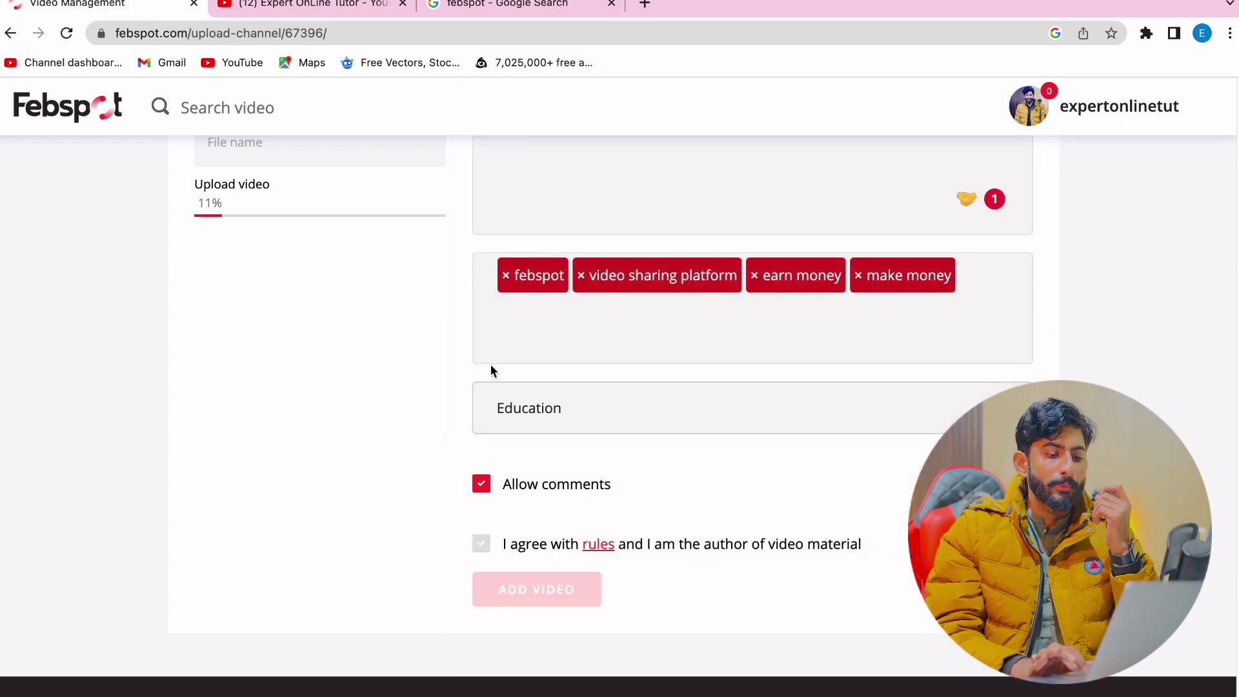
Agree to the rules and authorship statement and submit the video
left_click(481, 544)
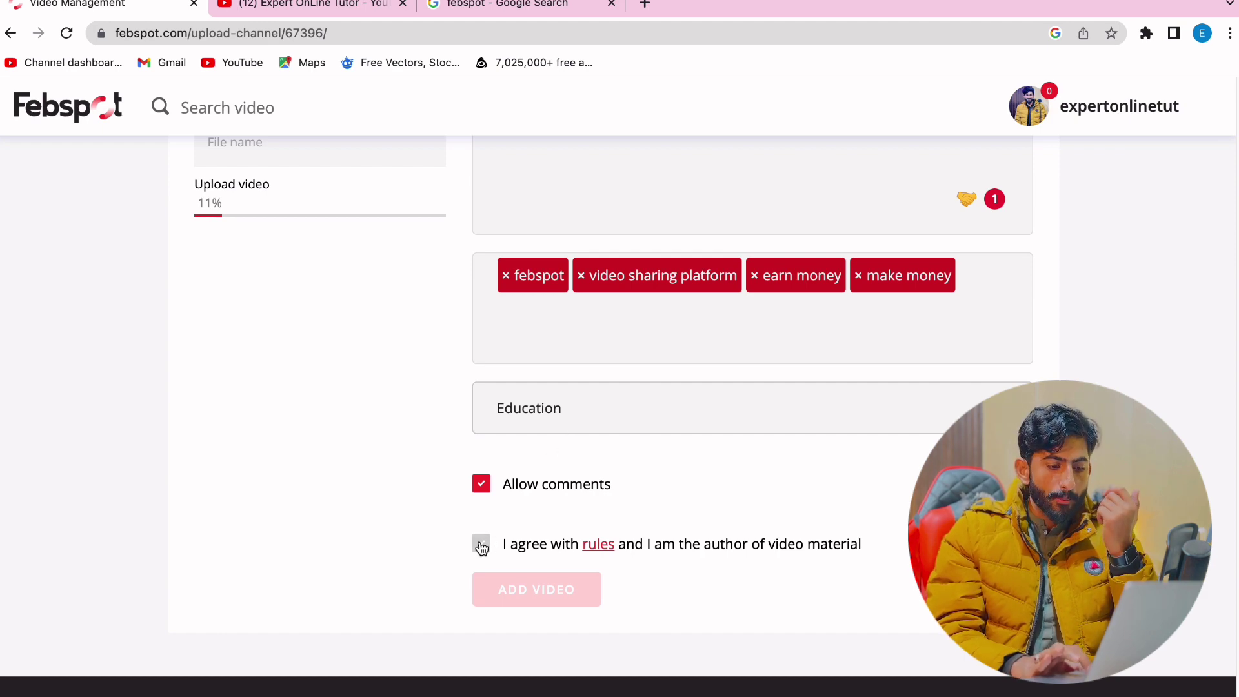
left_click(525, 587)
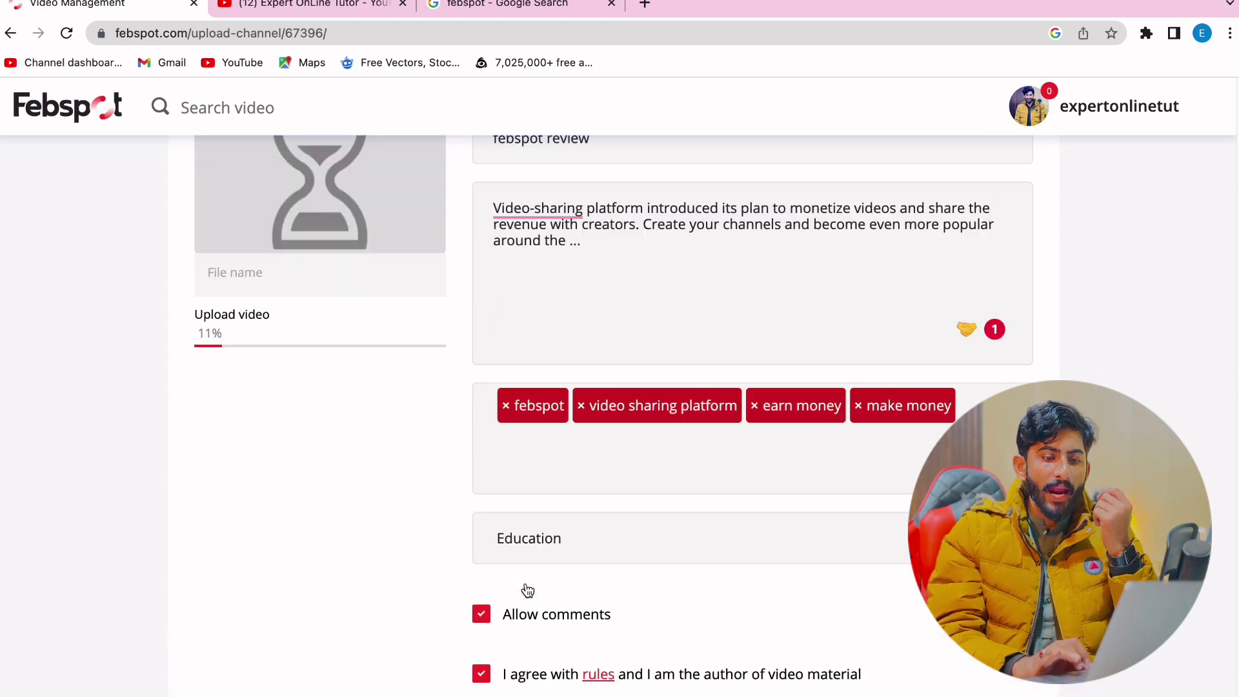